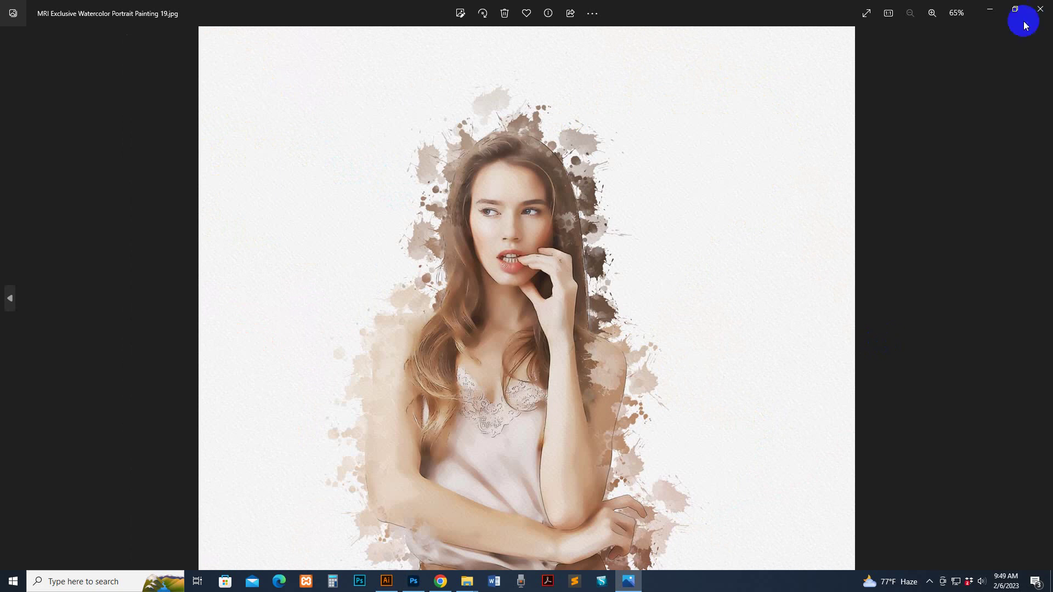
Close the portrait preview and open the "Main file MRI Exclusive Watercolor Portrait Painting" folder to look over its brush, help, action and pattern files
{"action": "left_click", "coordinate": [1040, 10]}
{"action": "double_click", "coordinate": [231, 189]}
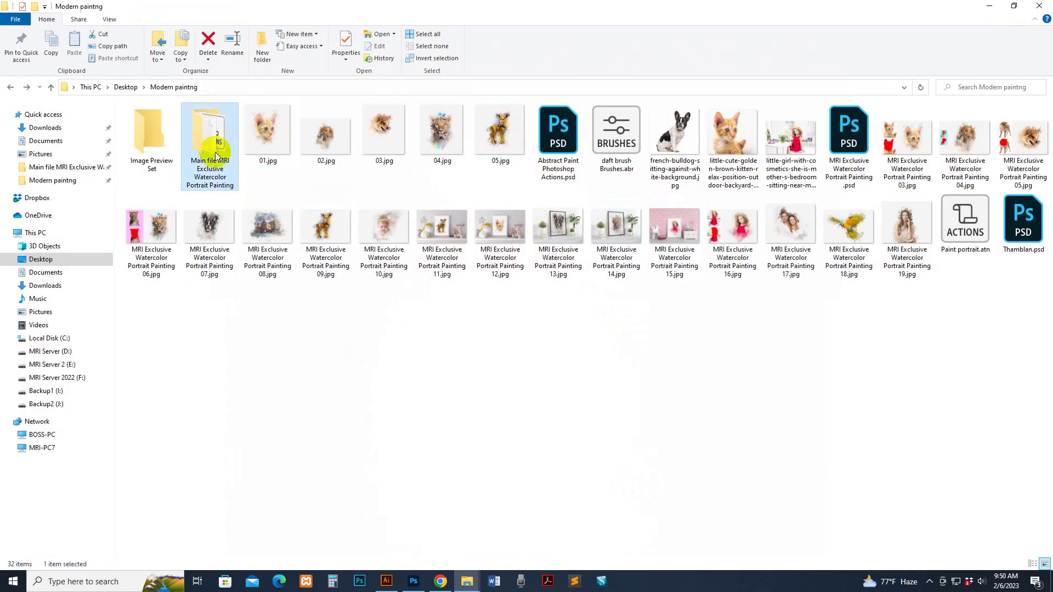
{"action": "left_click", "coordinate": [148, 144]}
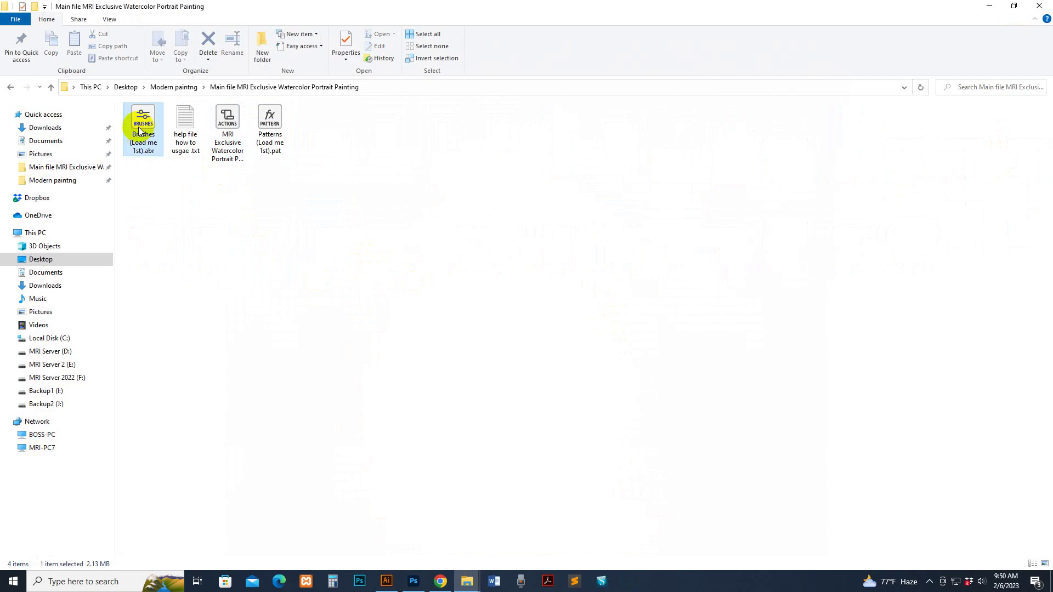
{"action": "left_click", "coordinate": [184, 135]}
{"action": "left_click", "coordinate": [236, 136]}
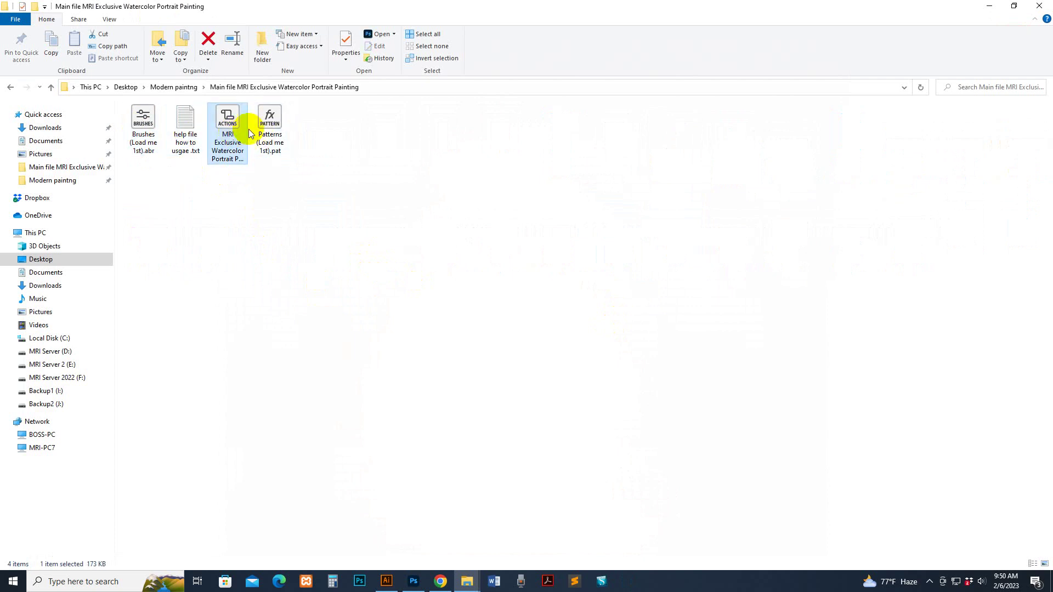
{"action": "left_click", "coordinate": [273, 128]}
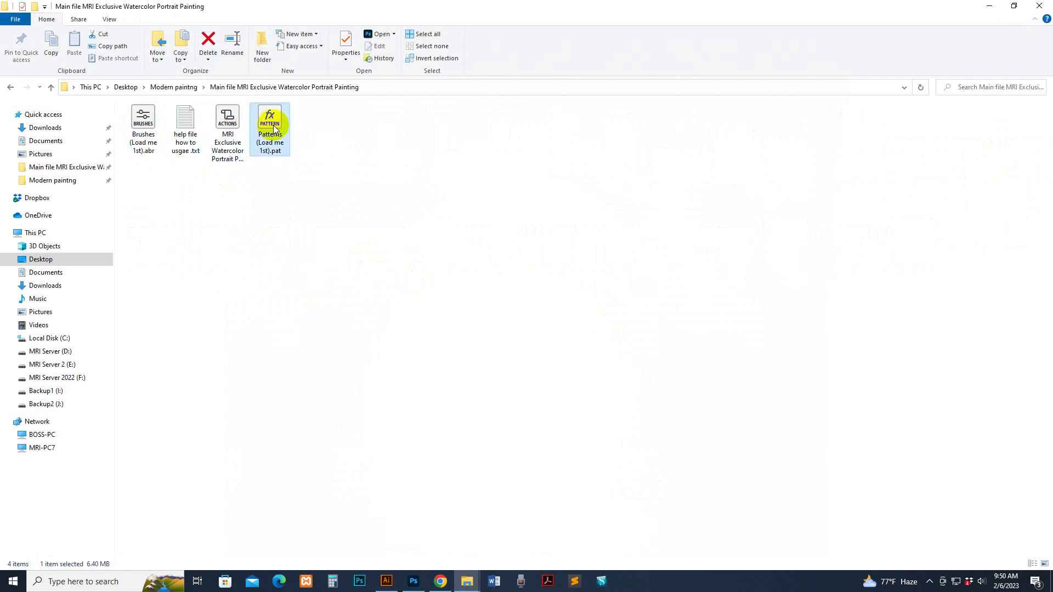
Open "help file how to usgae .txt" and read the recommended photo sizes and the first preparation instructions, widening the window for longer lines
{"action": "double_click", "coordinate": [186, 132]}
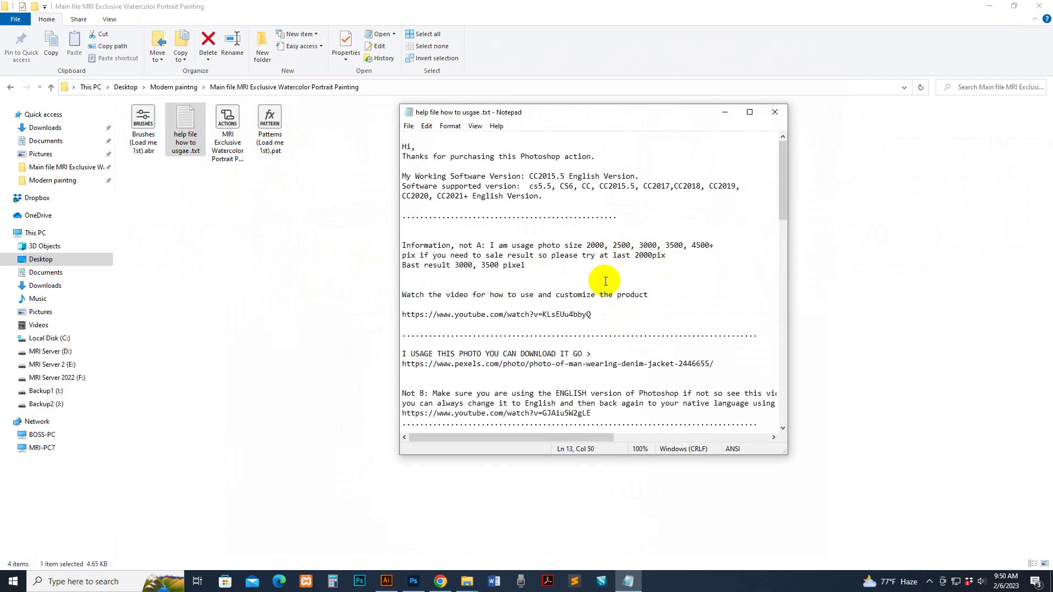
{"action": "left_click_drag", "start_coordinate": [525, 266], "coordinate": [400, 246]}
{"action": "left_click", "coordinate": [631, 271]}
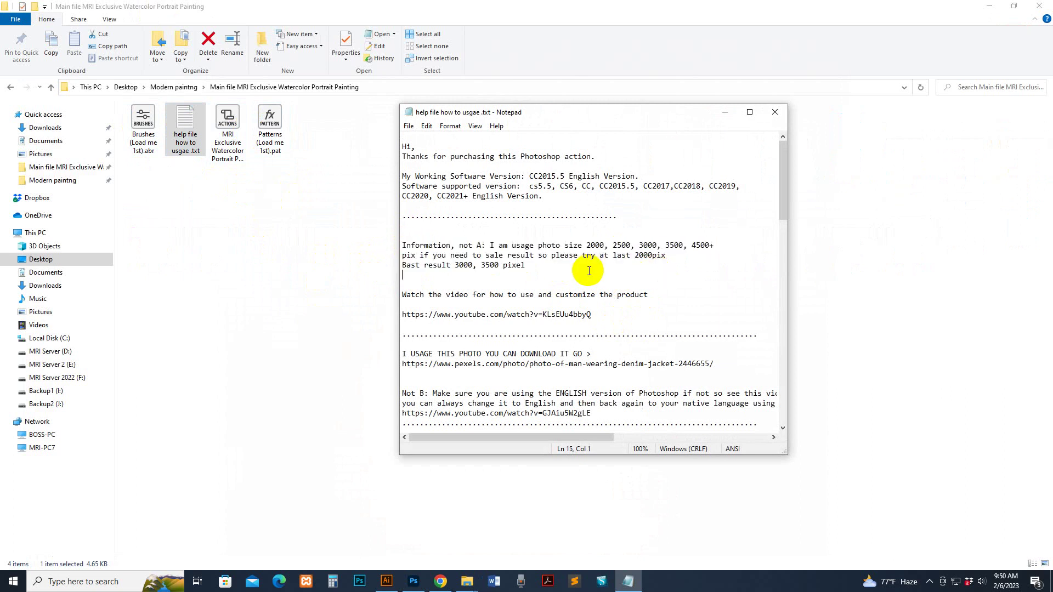
{"action": "scroll", "coordinate": [631, 285], "scroll_direction": "down", "scroll_amount": 7}
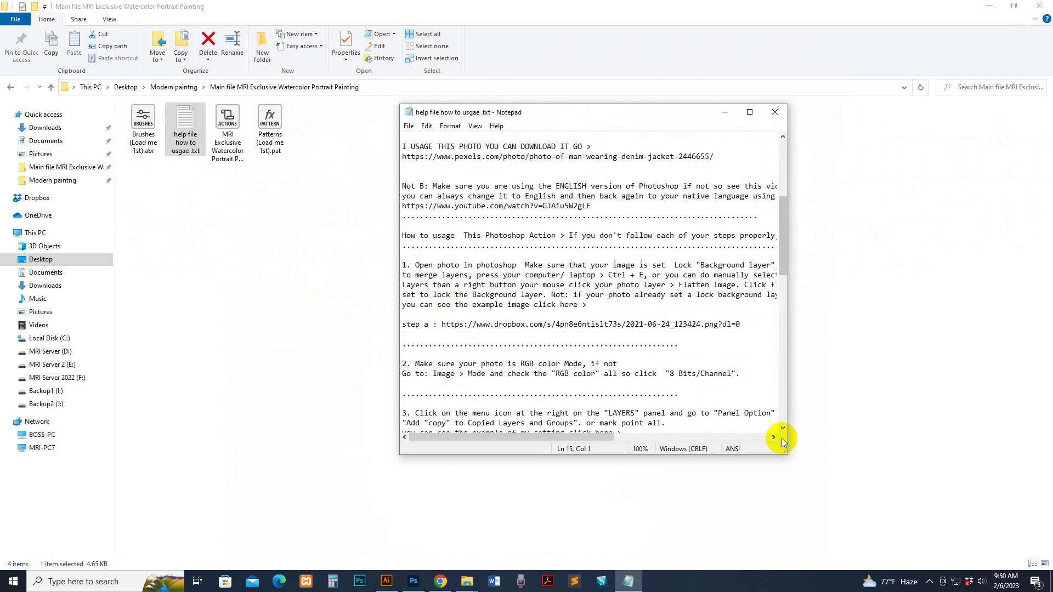
{"action": "left_click_drag", "start_coordinate": [788, 453], "coordinate": [875, 526]}
{"action": "left_click", "coordinate": [686, 294]}
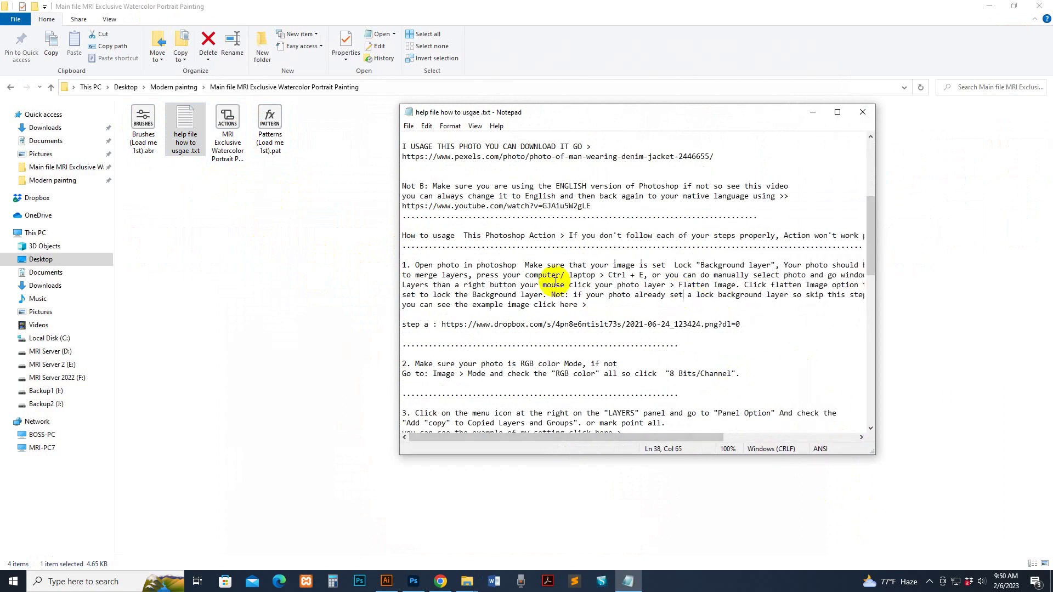
{"action": "scroll", "coordinate": [459, 286], "scroll_direction": "down", "scroll_amount": 3}
{"action": "scroll", "coordinate": [508, 357], "scroll_direction": "down", "scroll_amount": 3}
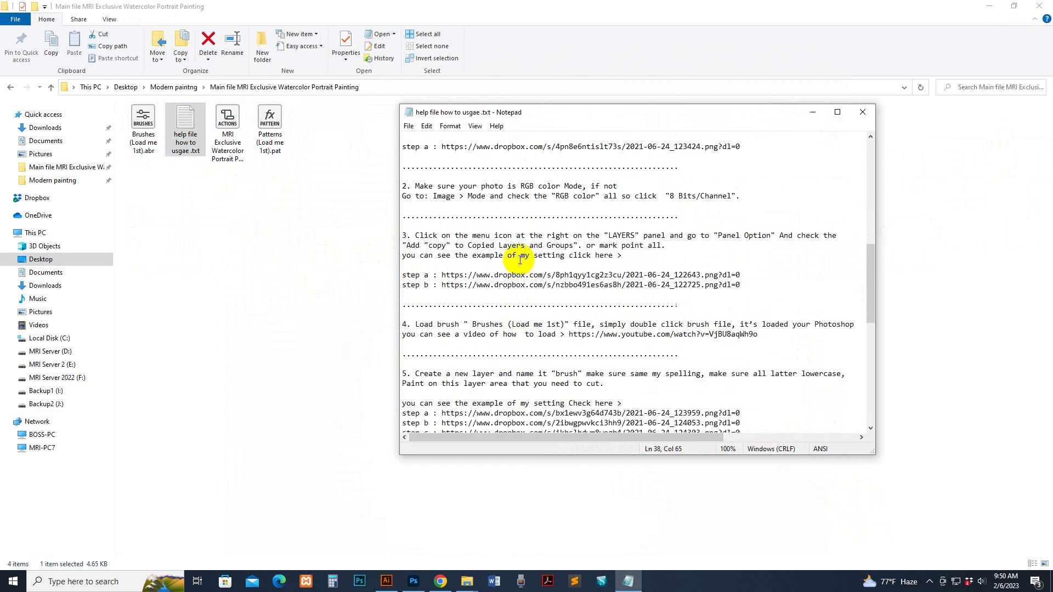
Read the help file's instructions on the "brush" layer and on loading and playing the action, and close the file
{"action": "left_click", "coordinate": [567, 384]}
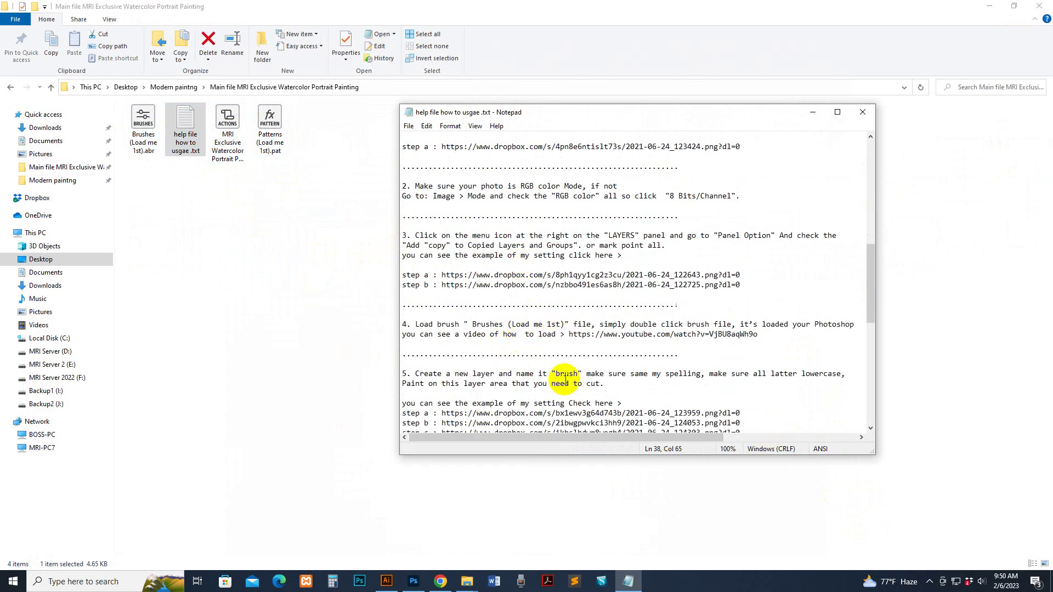
{"action": "scroll", "coordinate": [486, 375], "scroll_direction": "down", "scroll_amount": 2}
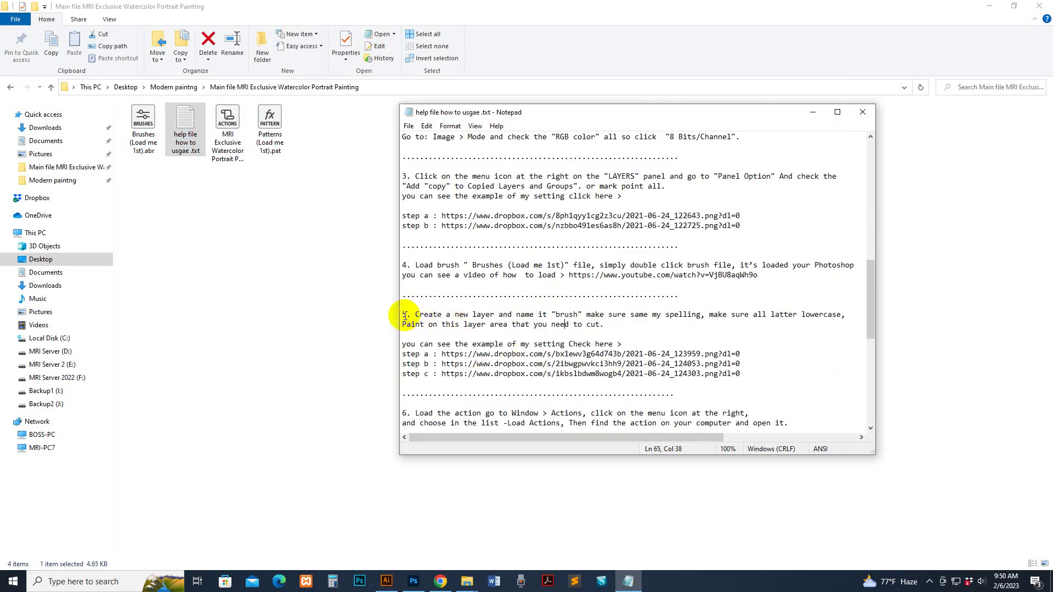
{"action": "left_click_drag", "start_coordinate": [402, 315], "coordinate": [758, 386]}
{"action": "left_click", "coordinate": [576, 317]}
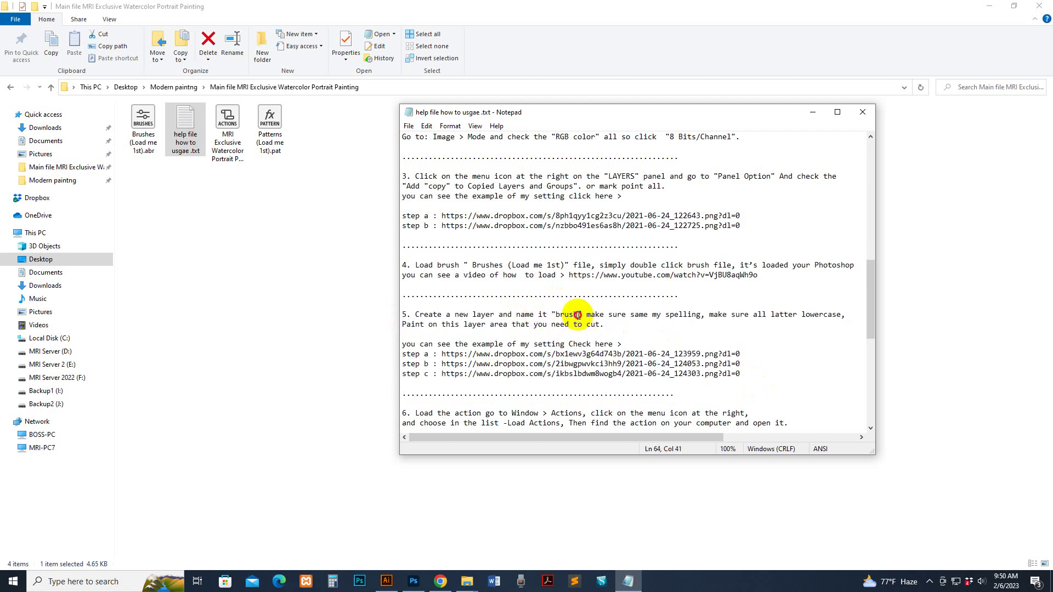
{"action": "left_click", "coordinate": [597, 354]}
{"action": "scroll", "coordinate": [603, 351], "scroll_direction": "down", "scroll_amount": 5}
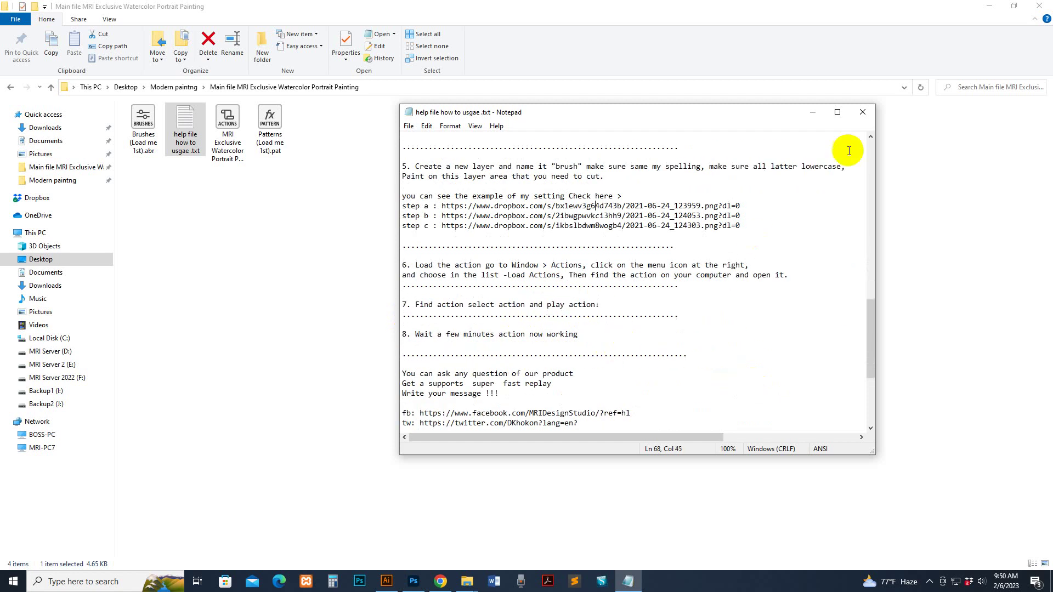
{"action": "left_click", "coordinate": [863, 113]}
Switch to Photoshop and import "Brushes (Load me 1st).abr" from the "Main file MRI Exclusive Watercolor Portrait Painting" folder, closing the Brushes panel
{"action": "left_click", "coordinate": [145, 138]}
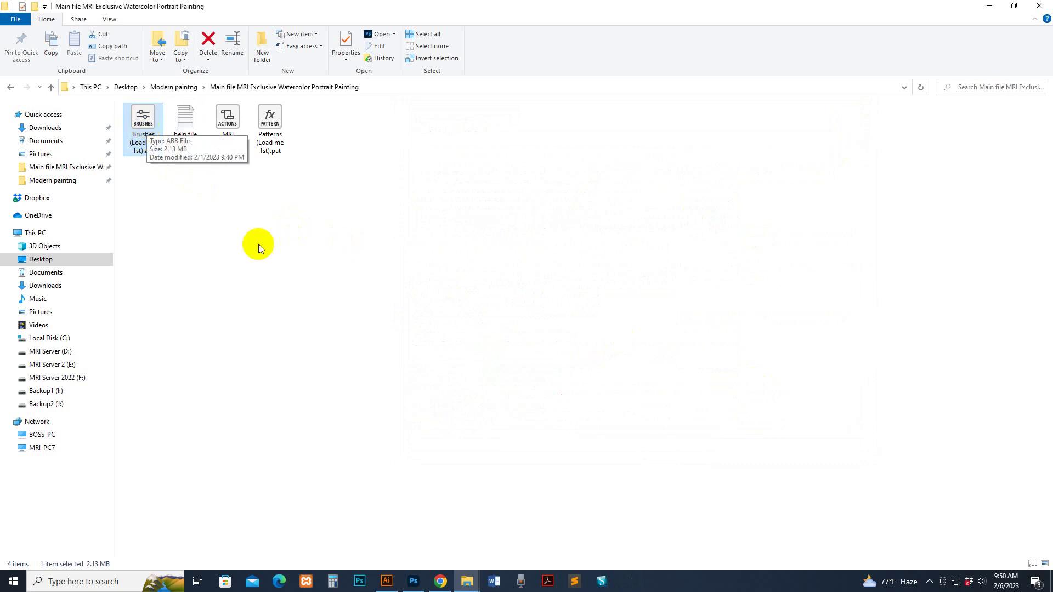
{"action": "left_click", "coordinate": [585, 396]}
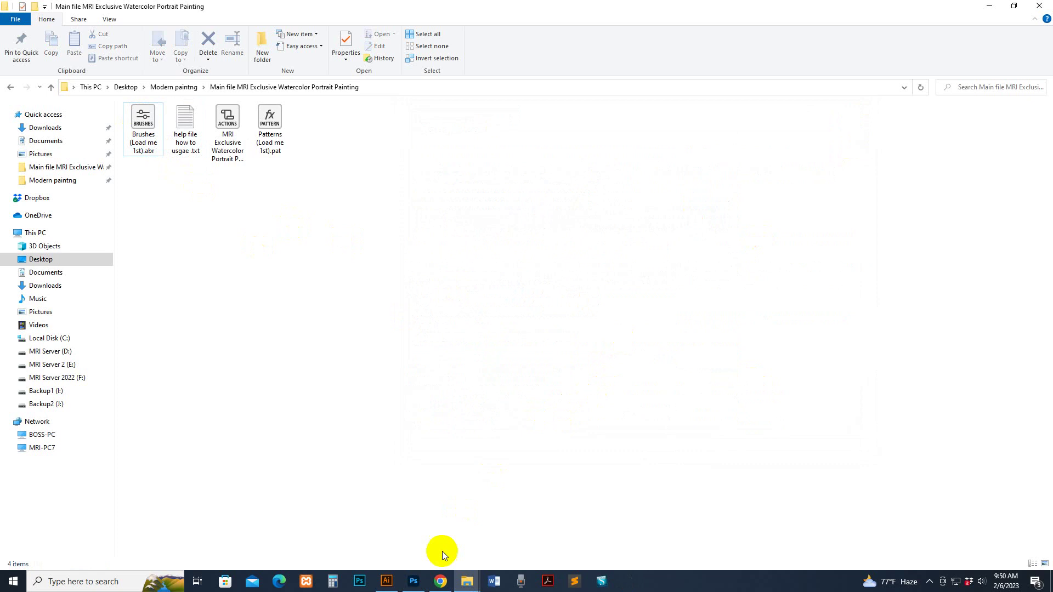
{"action": "left_click", "coordinate": [413, 581]}
{"action": "left_click", "coordinate": [238, 6]}
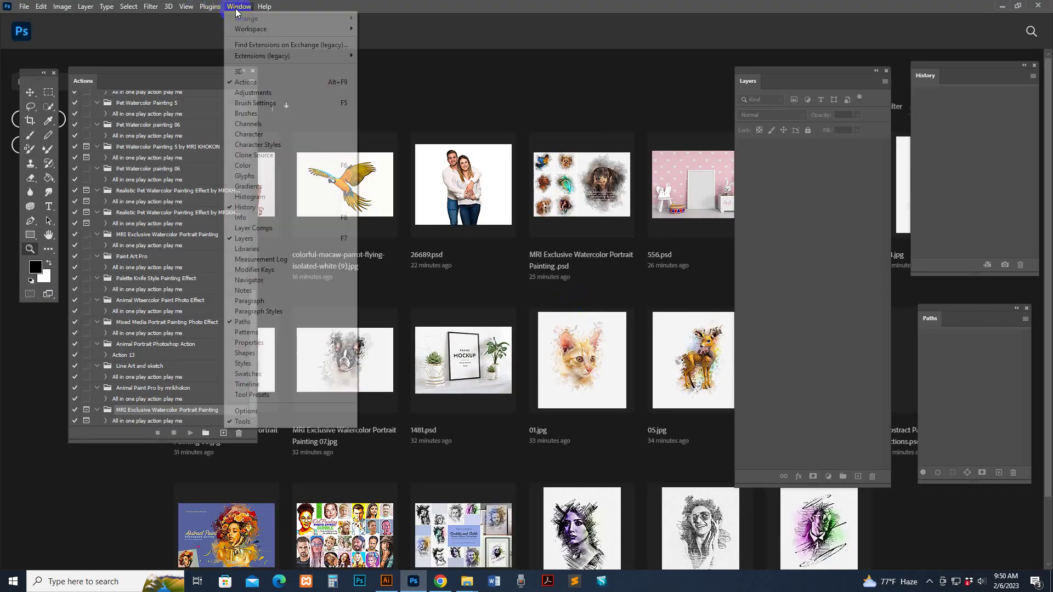
{"action": "left_click", "coordinate": [264, 114]}
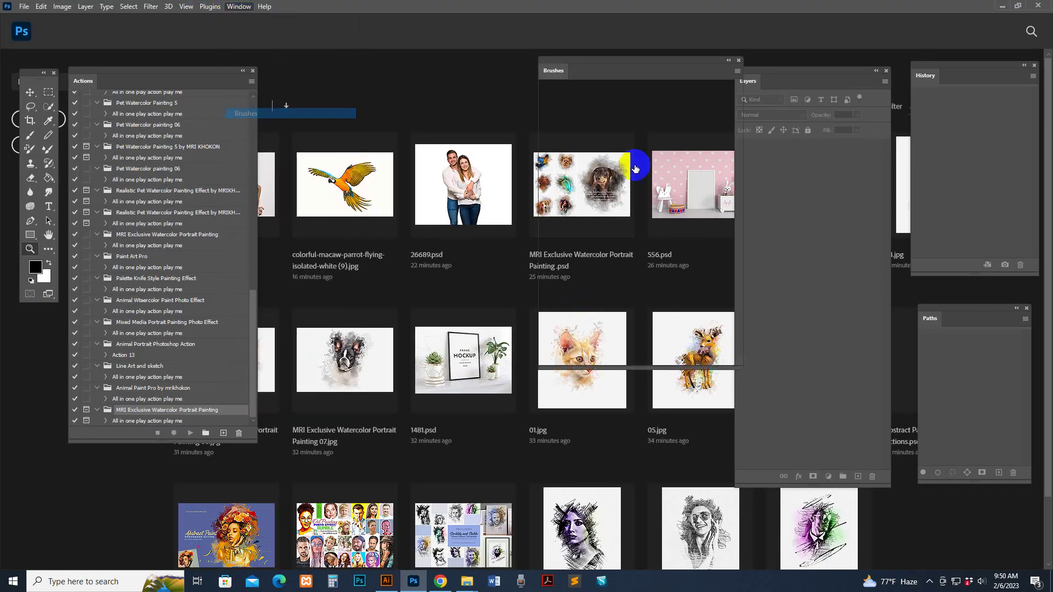
{"action": "left_click", "coordinate": [737, 78]}
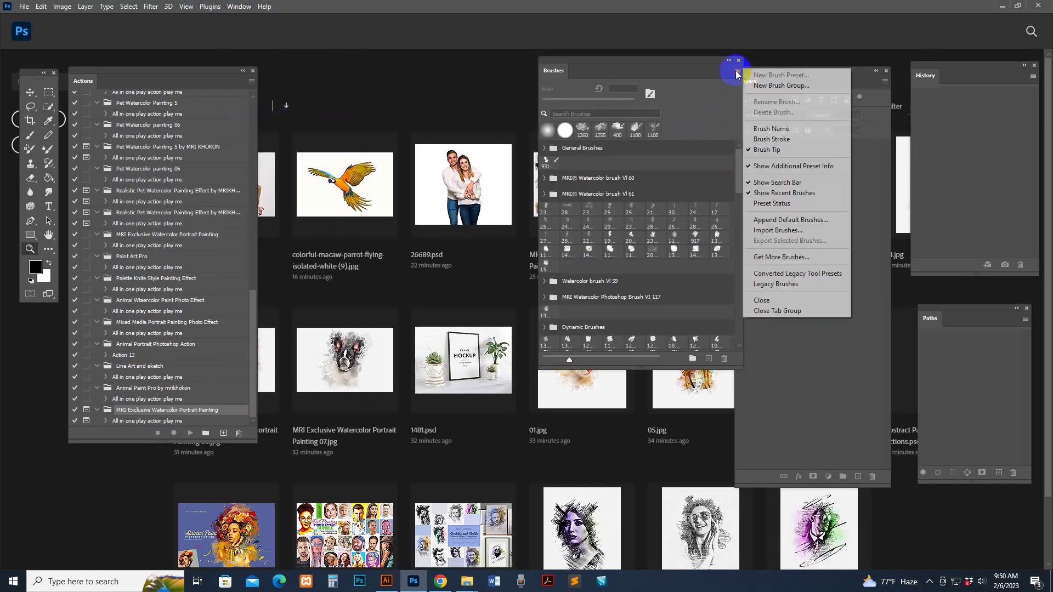
{"action": "left_click", "coordinate": [776, 231]}
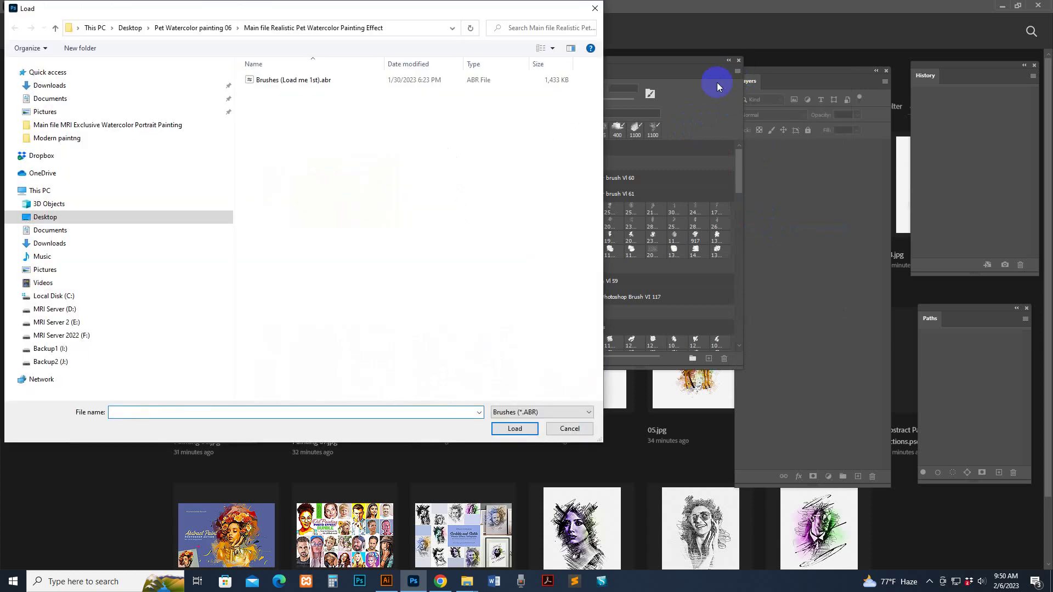
{"action": "left_click", "coordinate": [66, 126]}
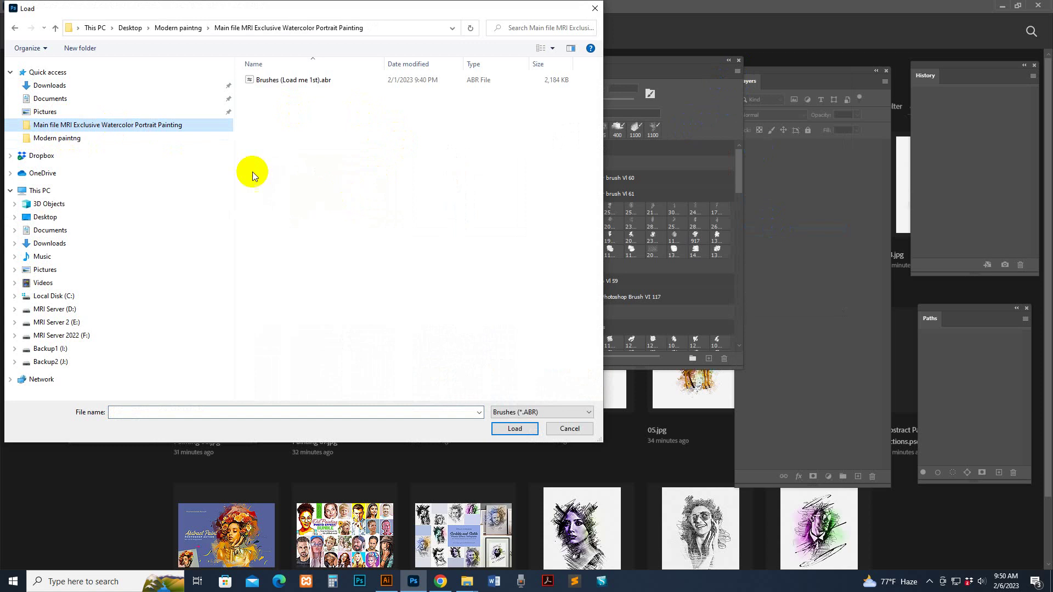
{"action": "left_click", "coordinate": [275, 80]}
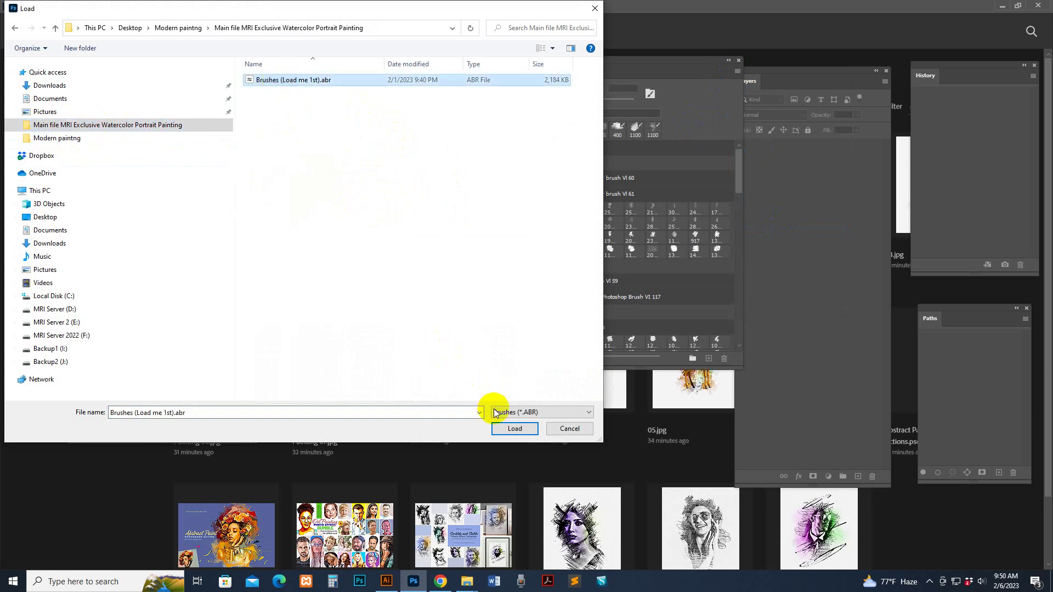
{"action": "left_click", "coordinate": [514, 429]}
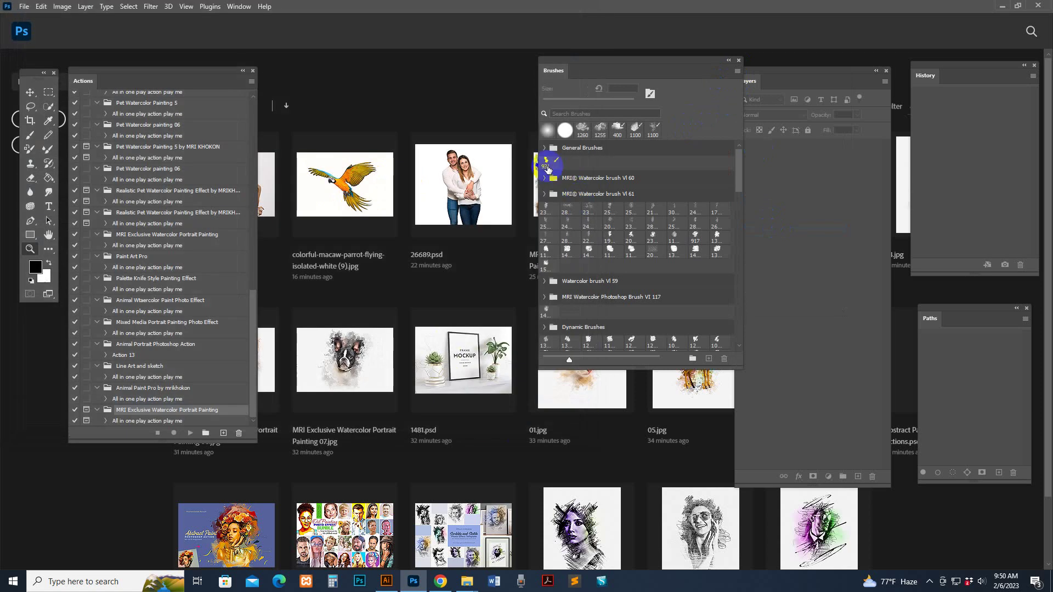
{"action": "left_click", "coordinate": [739, 61]}
Import "Patterns (Load me 1st).pat" from the "Main file MRI Exclusive Watercolor Portrait Painting" folder and close the Patterns panel
{"action": "left_click", "coordinate": [238, 6]}
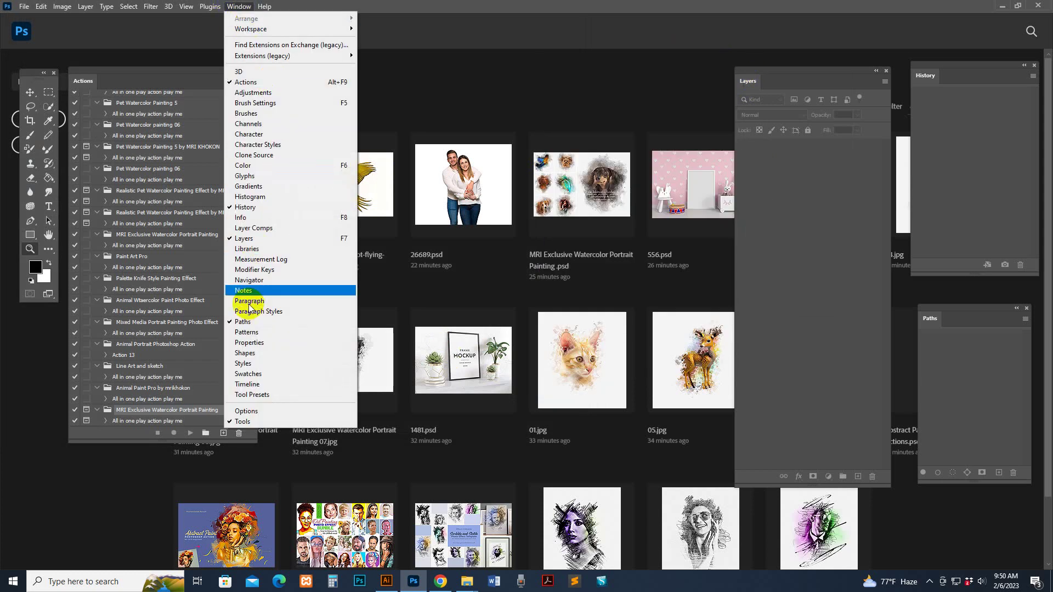
{"action": "left_click", "coordinate": [246, 332]}
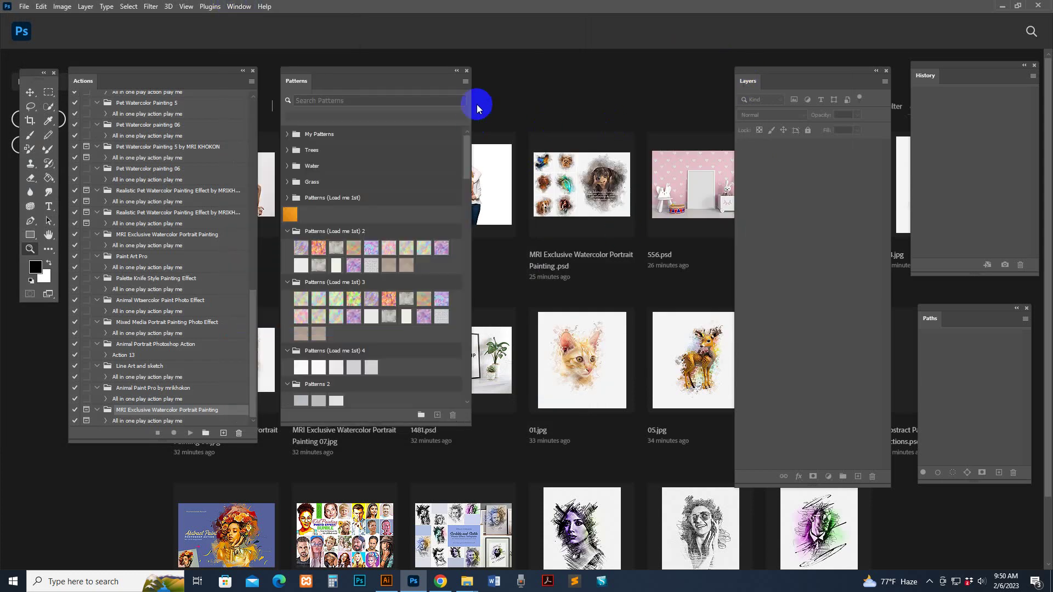
{"action": "left_click", "coordinate": [466, 82]}
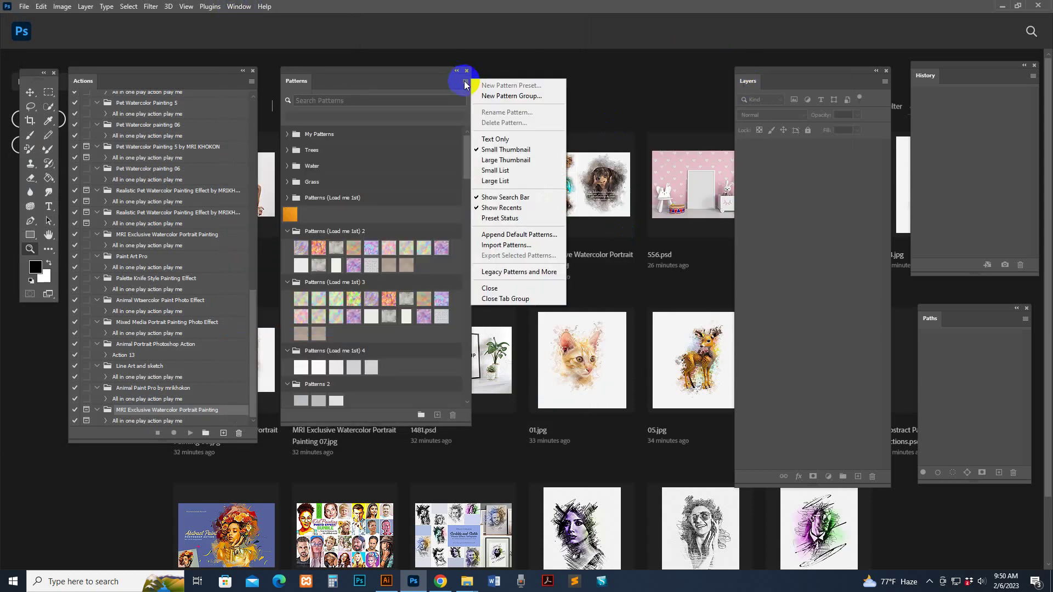
{"action": "left_click", "coordinate": [494, 245]}
{"action": "left_click", "coordinate": [92, 130]}
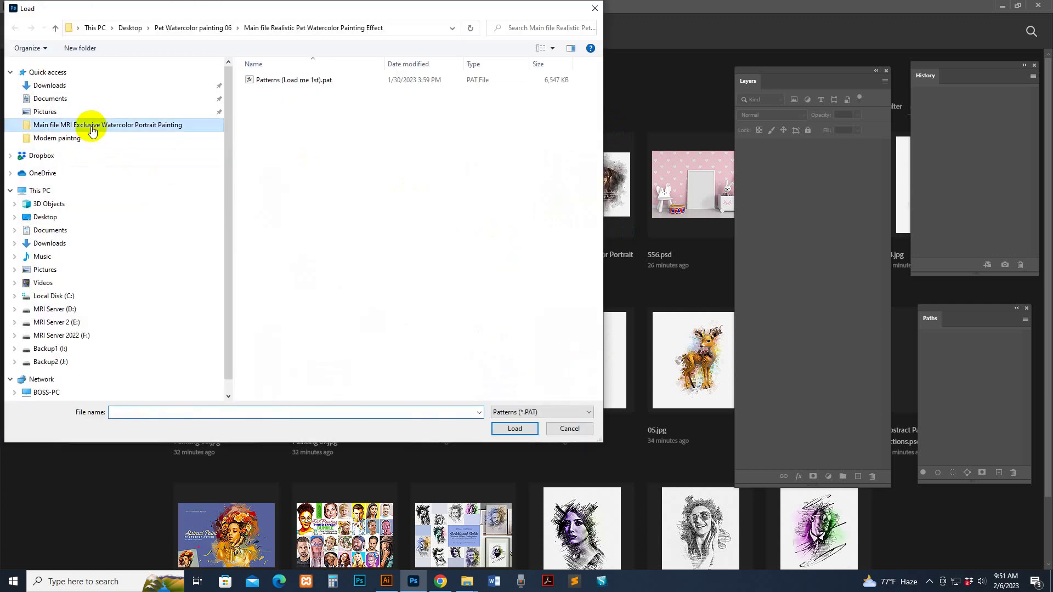
{"action": "left_click", "coordinate": [295, 82]}
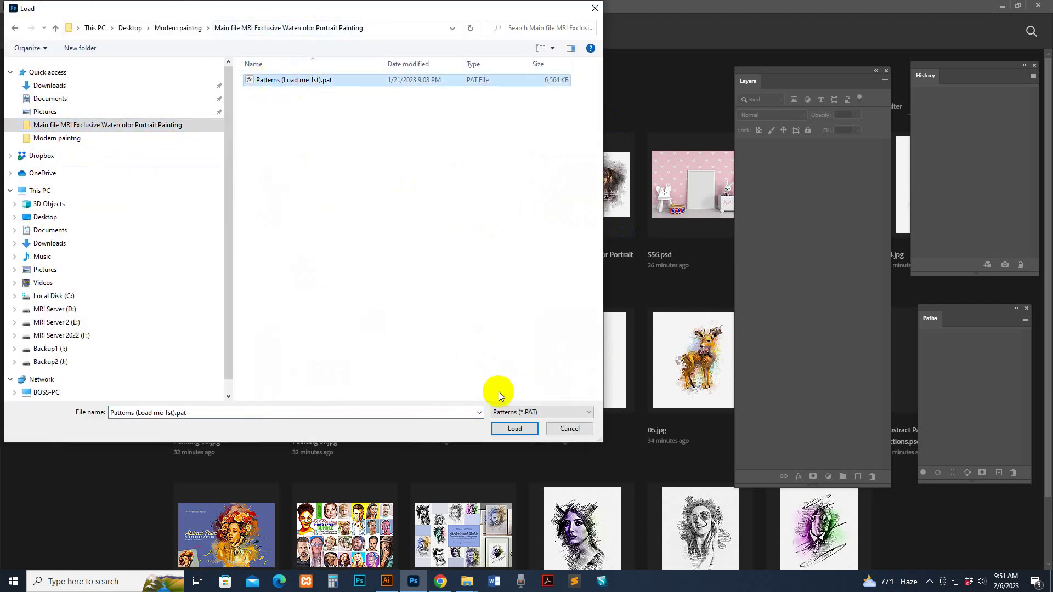
{"action": "left_click", "coordinate": [516, 429]}
{"action": "left_click", "coordinate": [465, 73]}
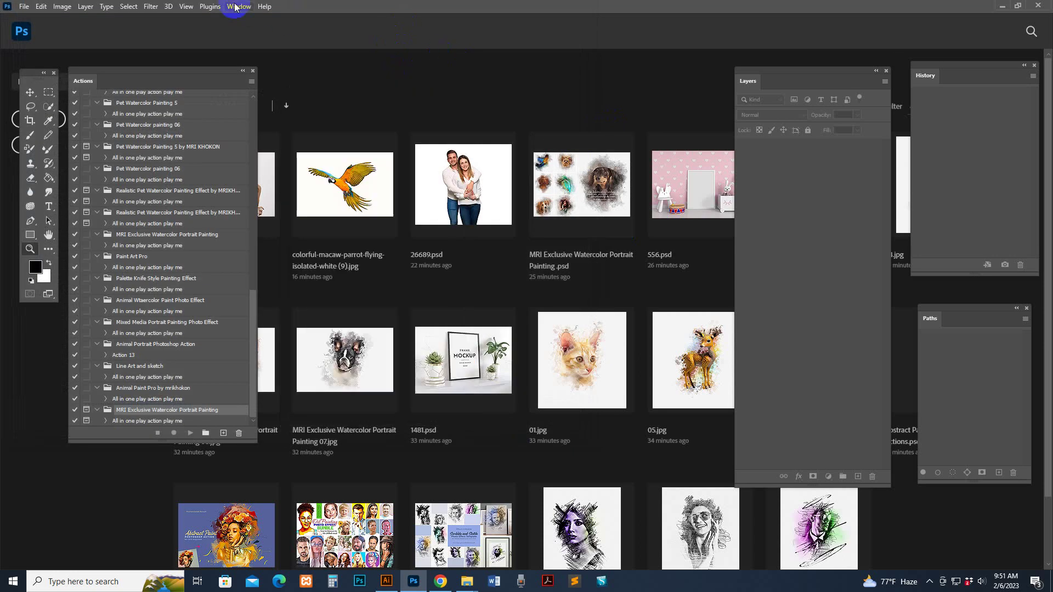
Hide and show the Actions panel again, placing it beside the toolbox
{"action": "left_click", "coordinate": [239, 6]}
{"action": "left_click", "coordinate": [247, 82]}
{"action": "left_click", "coordinate": [239, 6]}
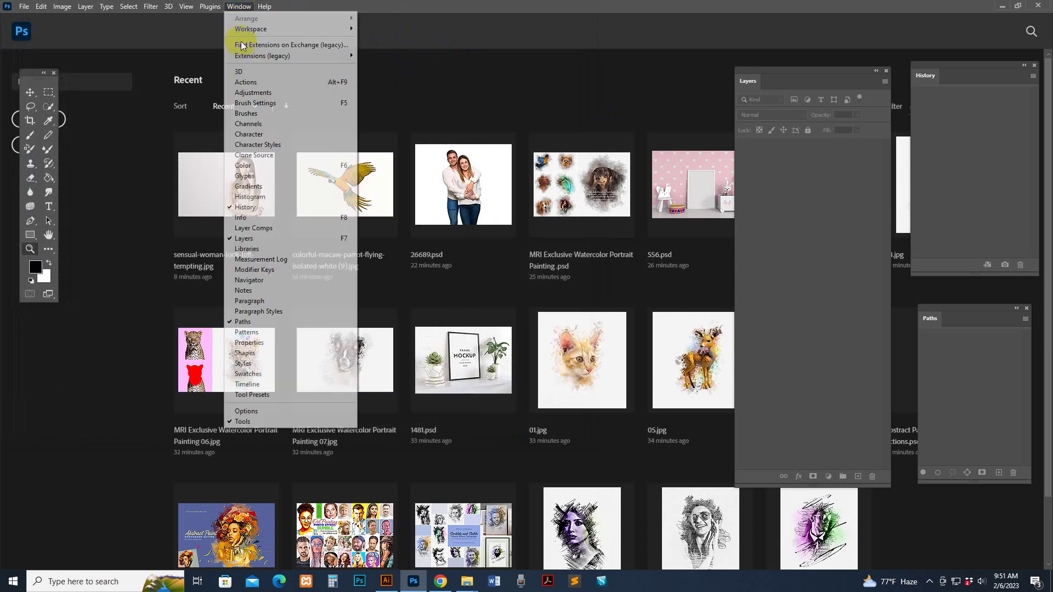
{"action": "left_click", "coordinate": [245, 82]}
{"action": "left_click_drag", "start_coordinate": [144, 77], "coordinate": [96, 76]}
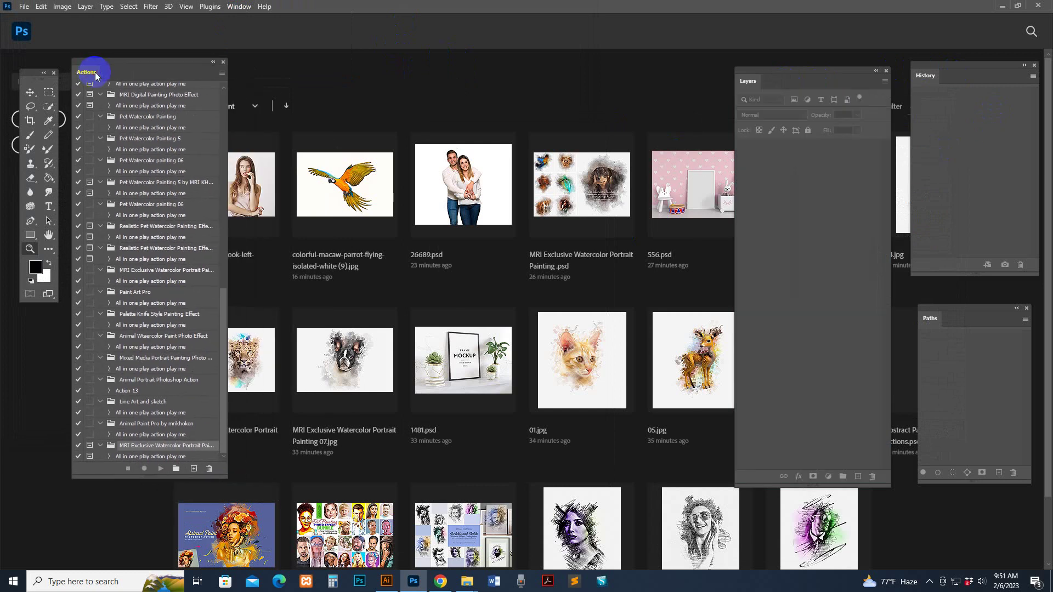
Hide and show the Layers panel again, placing it beside the History and Paths panels
{"action": "left_click", "coordinate": [237, 7]}
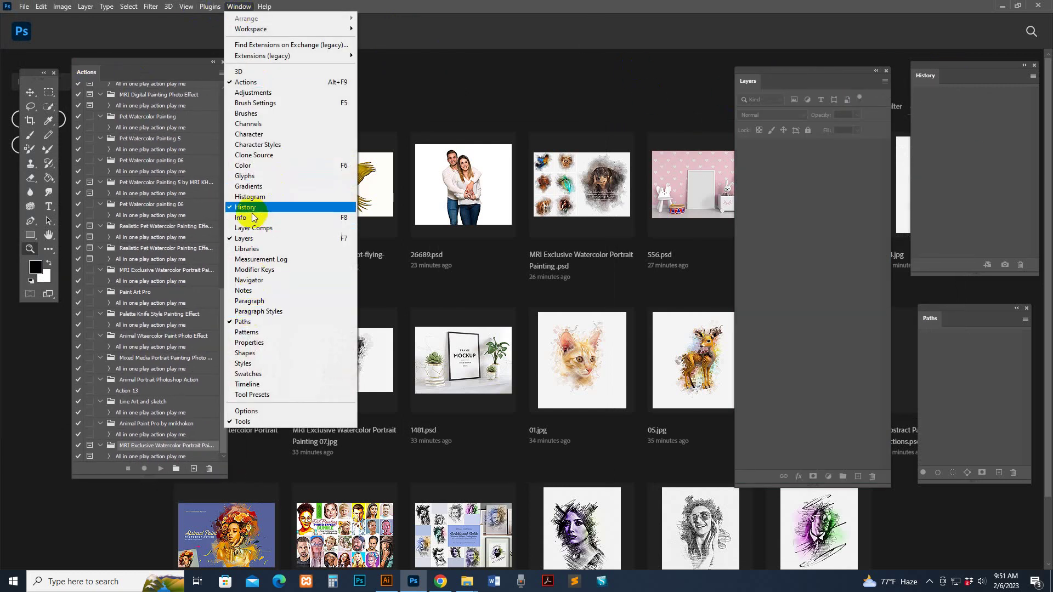
{"action": "left_click", "coordinate": [244, 238]}
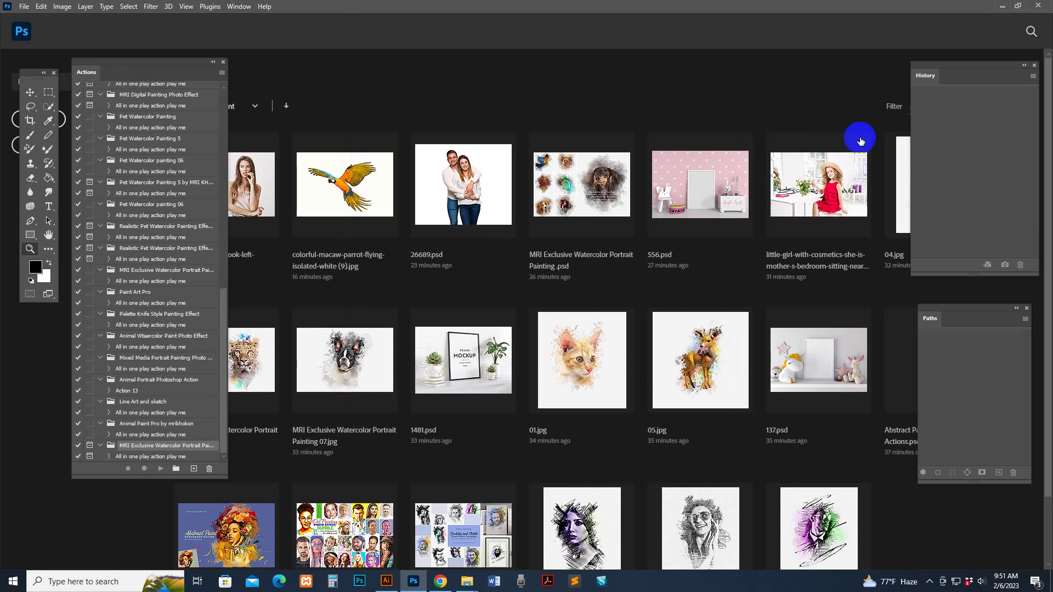
{"action": "left_click", "coordinate": [239, 6]}
{"action": "left_click", "coordinate": [244, 238]}
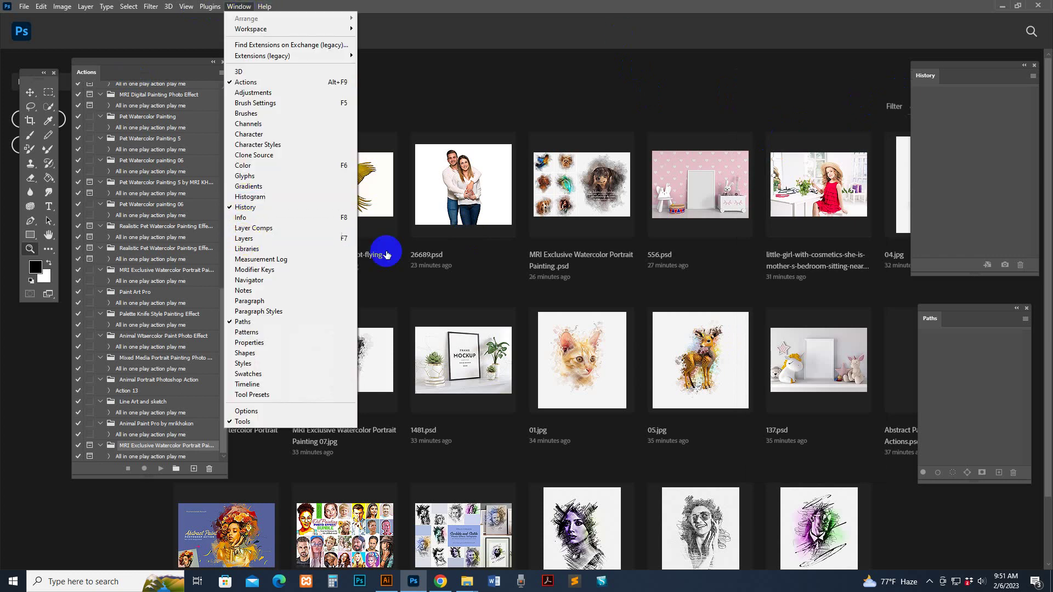
{"action": "left_click_drag", "start_coordinate": [683, 82], "coordinate": [805, 81]}
Widen the Actions panel and select "All in one play action play me" in the last "MRI Exclusive Watercolor Portrait Painting" set
{"action": "left_click_drag", "start_coordinate": [226, 478], "coordinate": [252, 485]}
{"action": "left_click_drag", "start_coordinate": [250, 445], "coordinate": [247, 497]}
{"action": "left_click", "coordinate": [231, 455]}
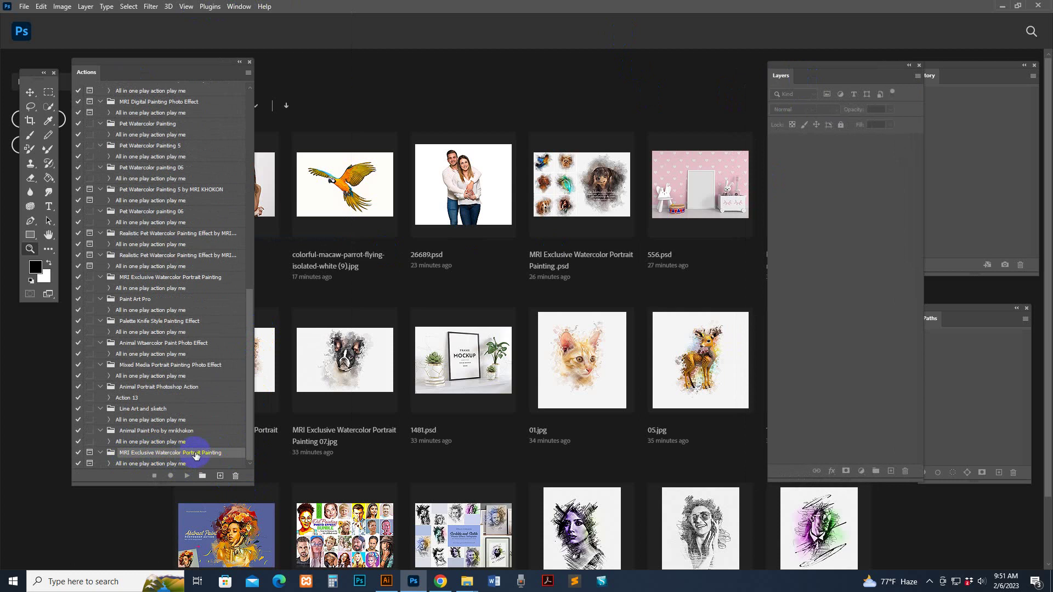
{"action": "left_click", "coordinate": [176, 464]}
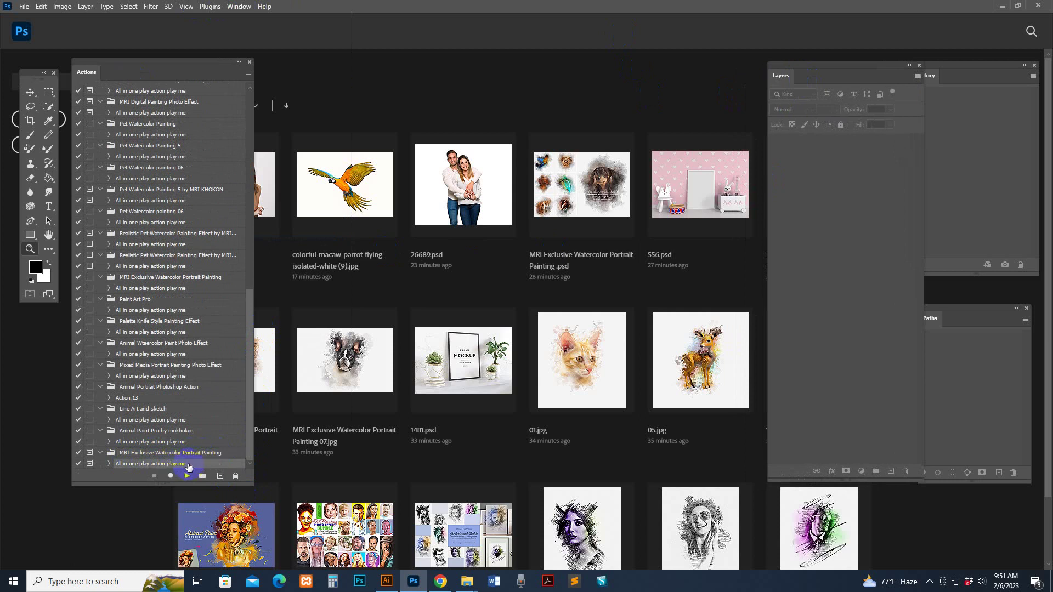
Open the french-bulldog-sitting-against-white-background.jpg photo from the "Modern paintng" folder in Photoshop
{"action": "mouse_move", "coordinate": [467, 582]}
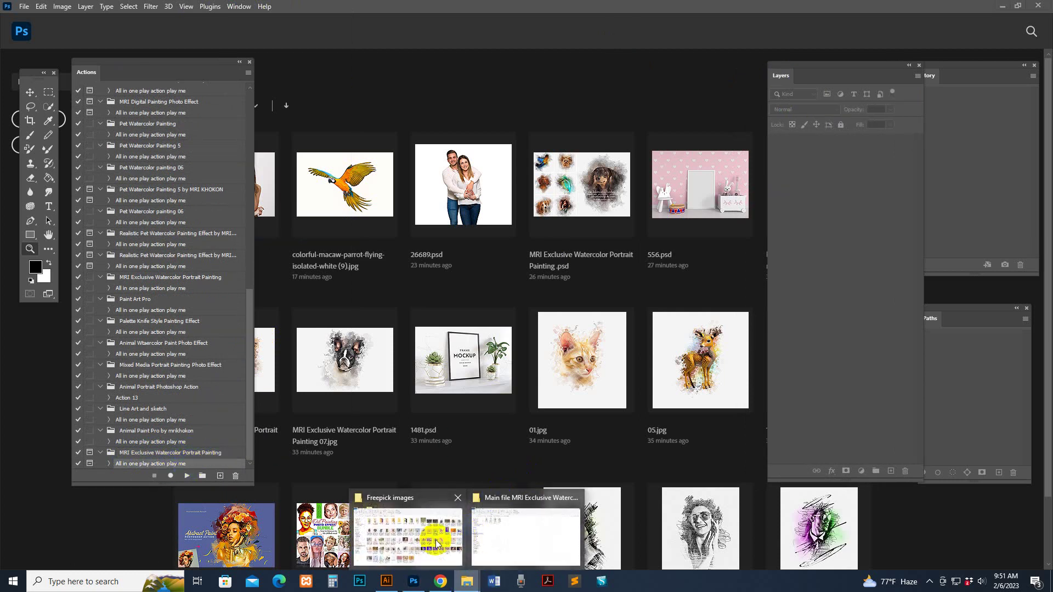
{"action": "mouse_move", "coordinate": [439, 543]}
{"action": "left_click", "coordinate": [518, 543]}
{"action": "key", "text": "alt+Up"}
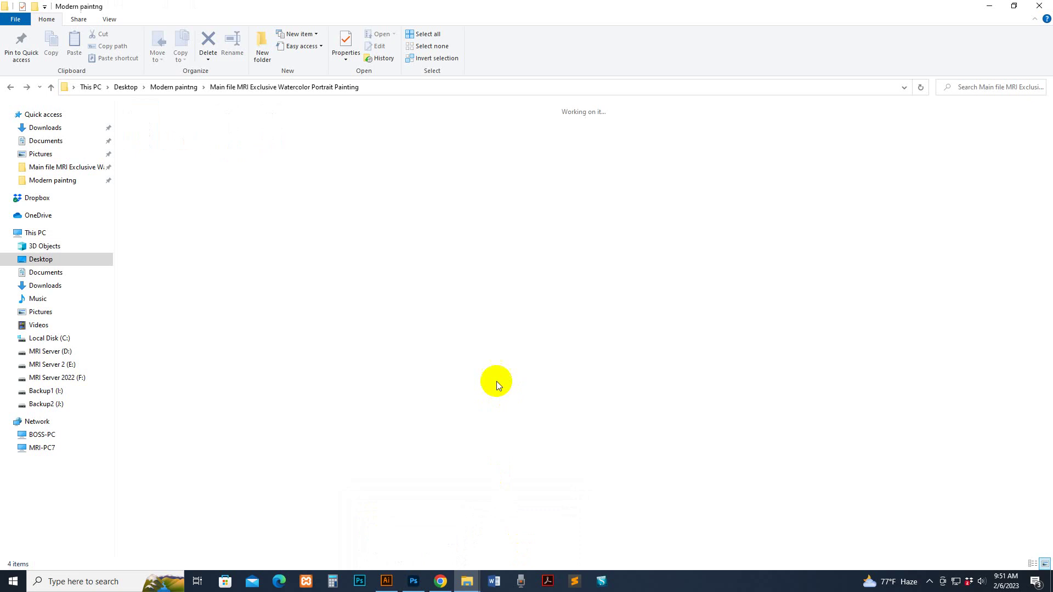
{"action": "left_click_drag", "start_coordinate": [676, 137], "coordinate": [543, 118]}
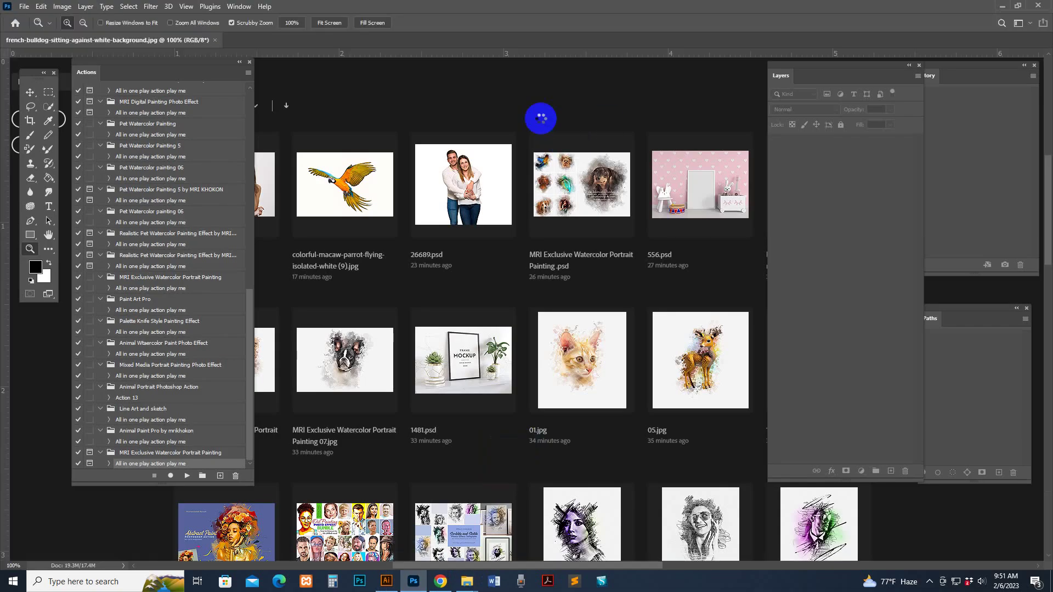
{"action": "left_click", "coordinate": [579, 295], "text": "alt"}
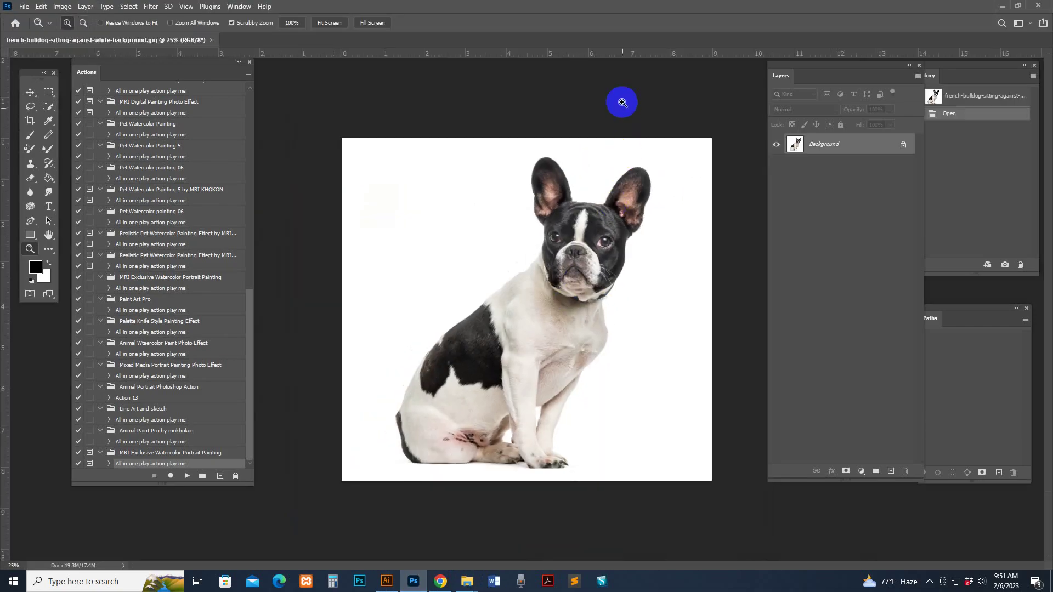
Extend the canvas with the Crop tool to add white space around the dog, and move the Layers panel clear of the History panel
{"action": "left_click", "coordinate": [31, 122]}
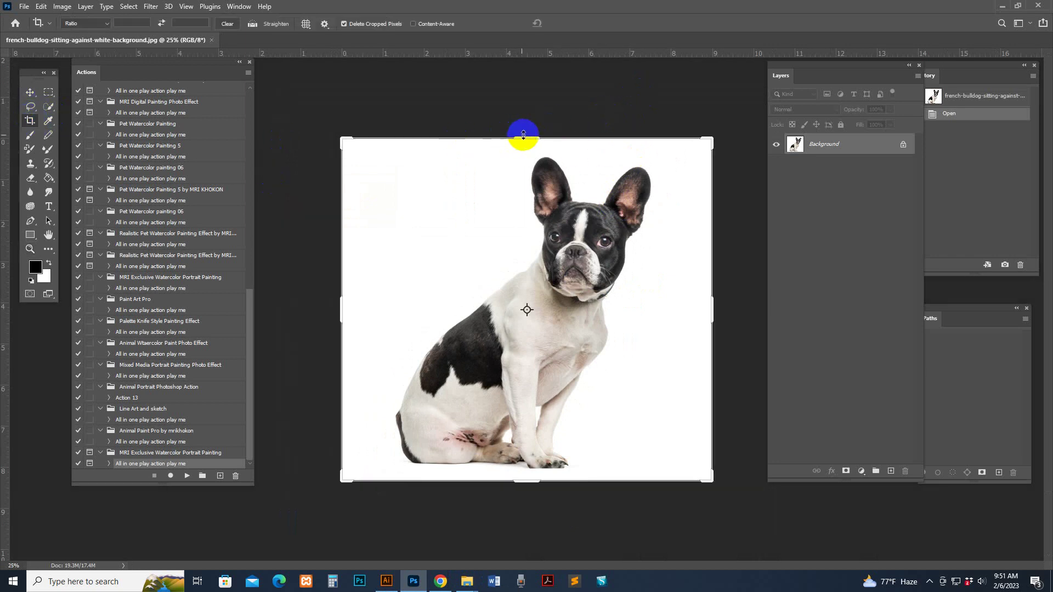
{"action": "left_click_drag", "start_coordinate": [524, 134], "coordinate": [529, 109]}
{"action": "mouse_move", "coordinate": [726, 317]}
{"action": "left_mouse_down"}
{"action": "mouse_move", "coordinate": [710, 305]}
{"action": "mouse_move", "coordinate": [732, 305]}
{"action": "left_mouse_up"}
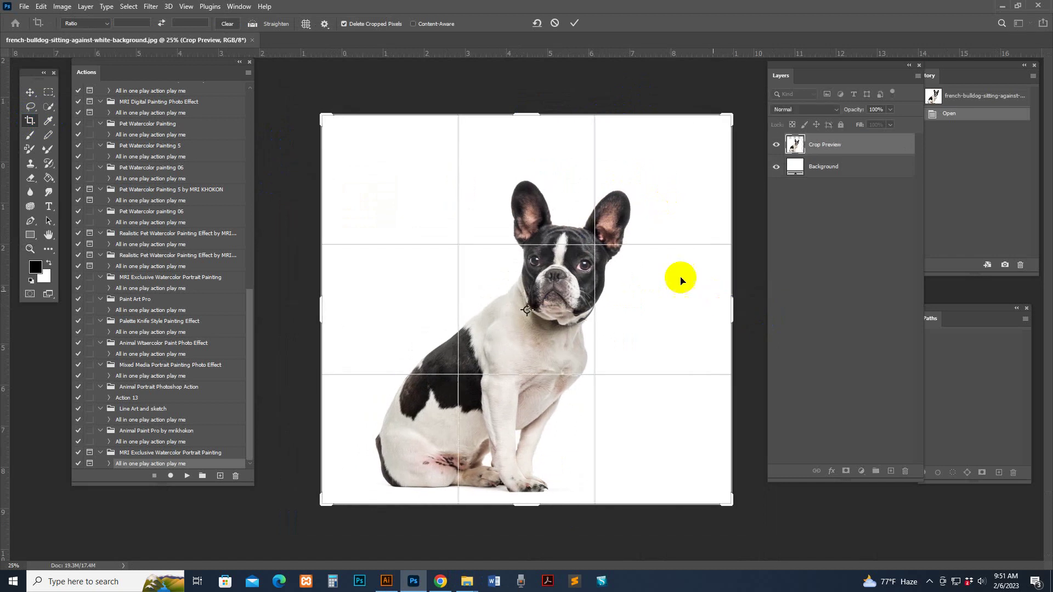
{"action": "left_click", "coordinate": [29, 92]}
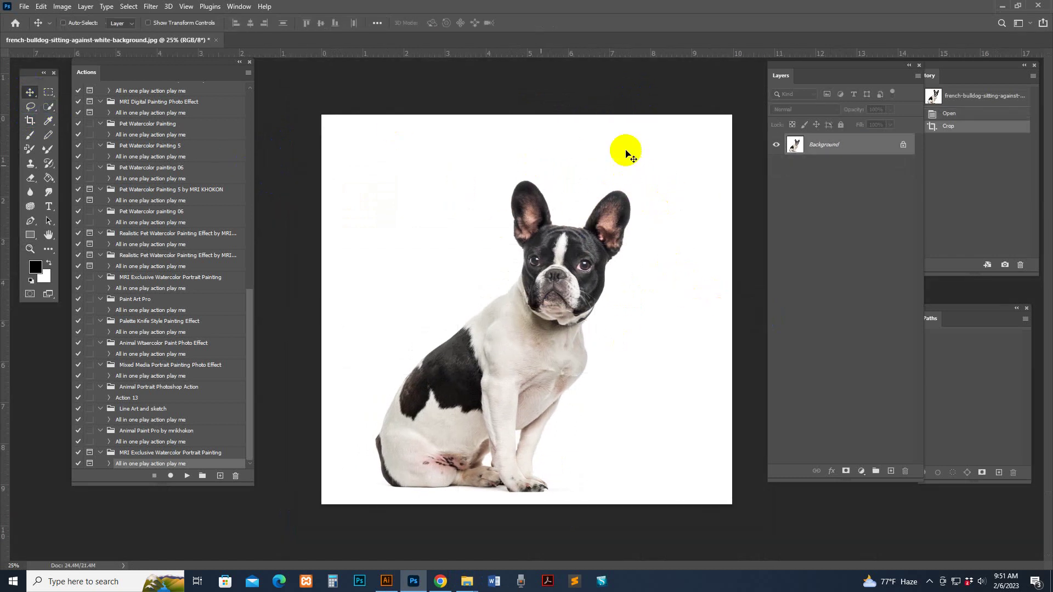
{"action": "left_click", "coordinate": [959, 132]}
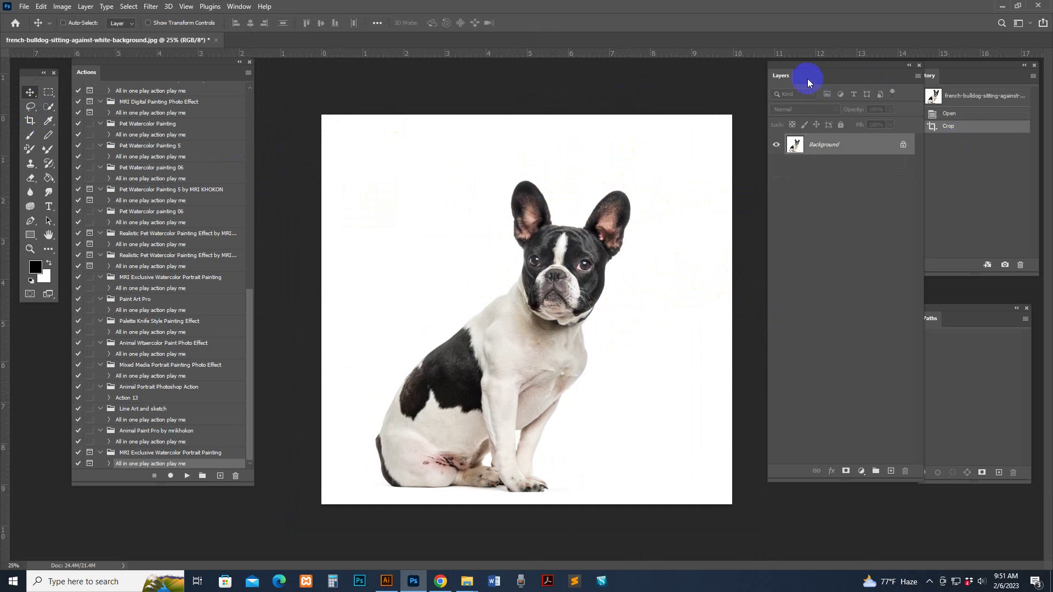
{"action": "left_click_drag", "start_coordinate": [808, 78], "coordinate": [786, 104]}
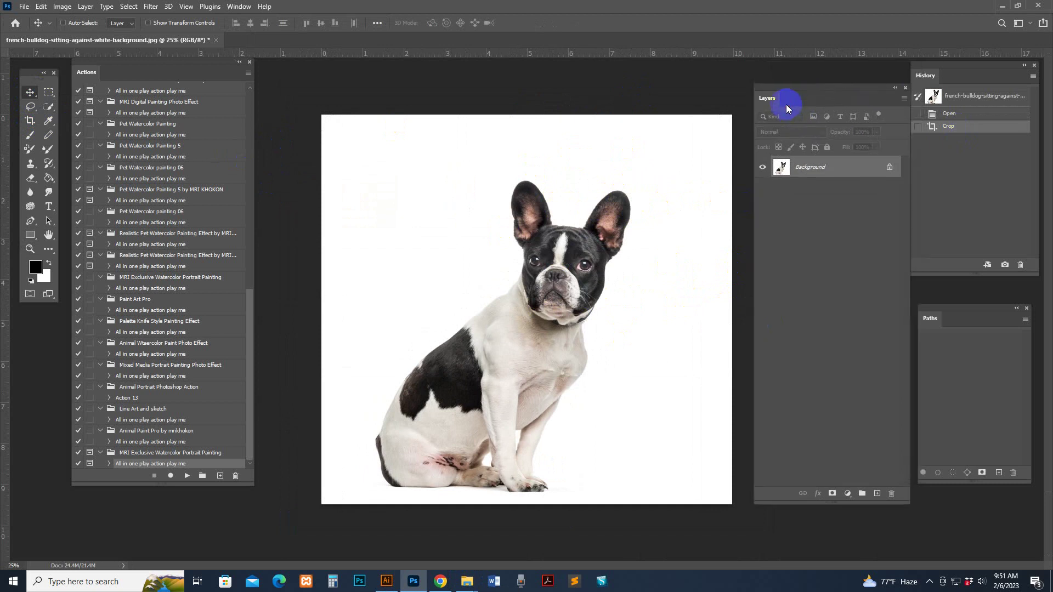
Convert the Background into a normal layer, and flatten the image back to a locked Background
{"action": "double_click", "coordinate": [854, 169]}
{"action": "left_click", "coordinate": [610, 172]}
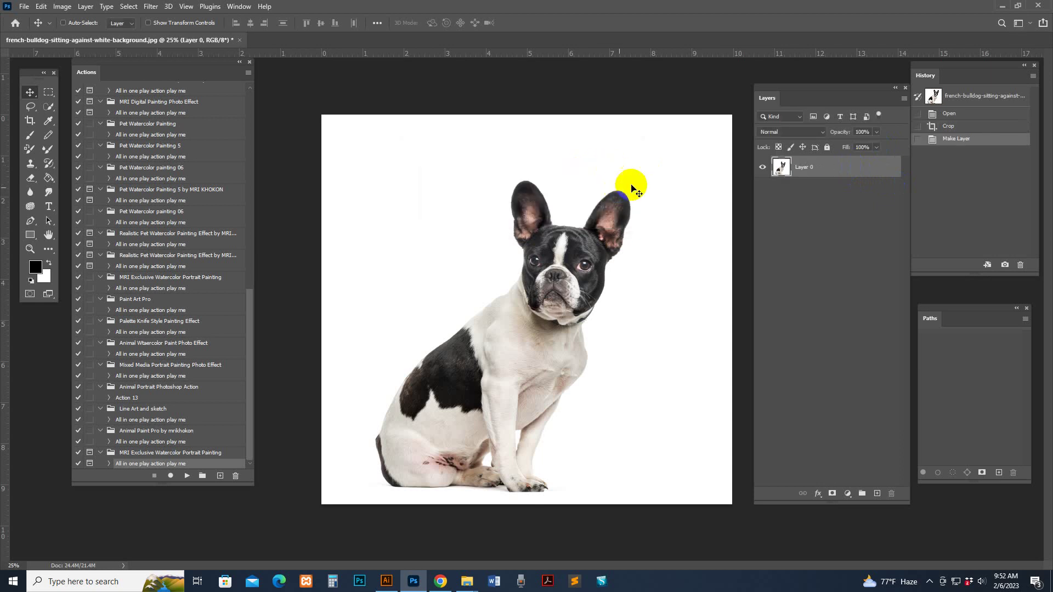
{"action": "left_click", "coordinate": [857, 170]}
{"action": "right_click", "coordinate": [852, 173]}
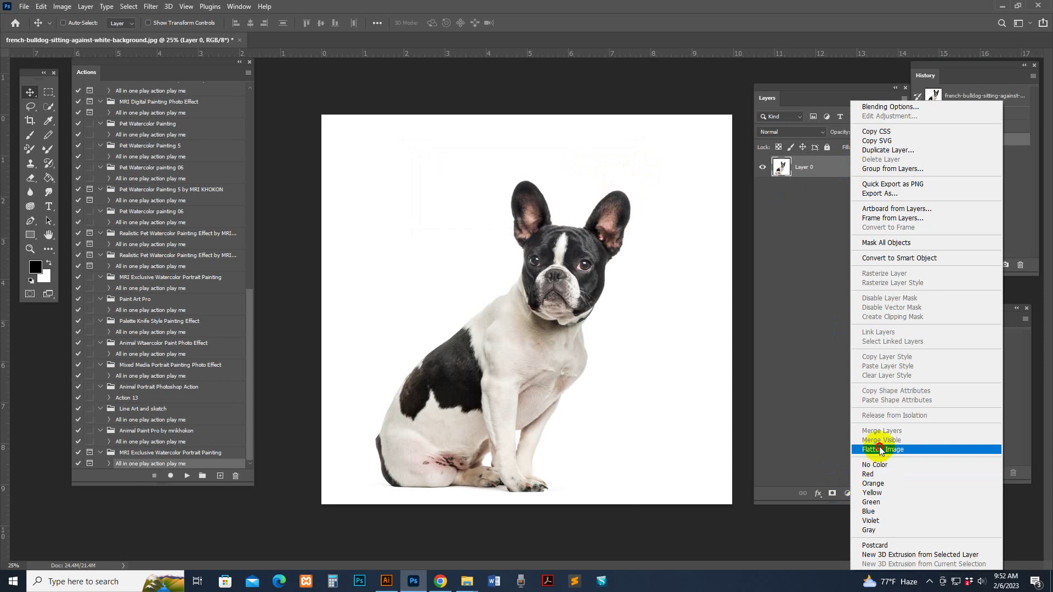
{"action": "left_click", "coordinate": [880, 449]}
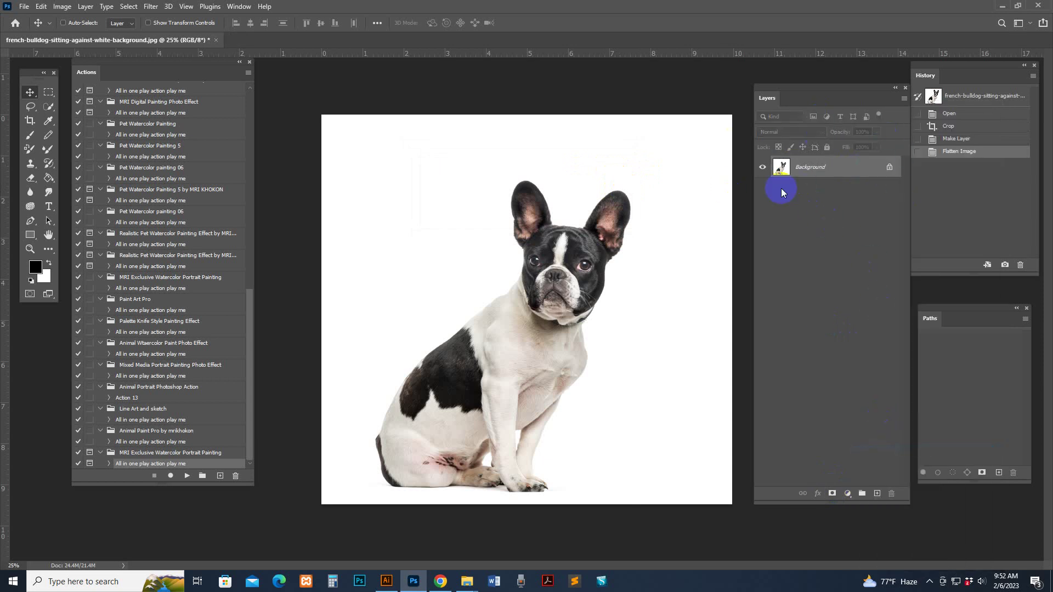
Check in the Layers Panel Options that Add "copy" to Copied Layers and Groups is enabled, and accept the settings
{"action": "left_click", "coordinate": [904, 100]}
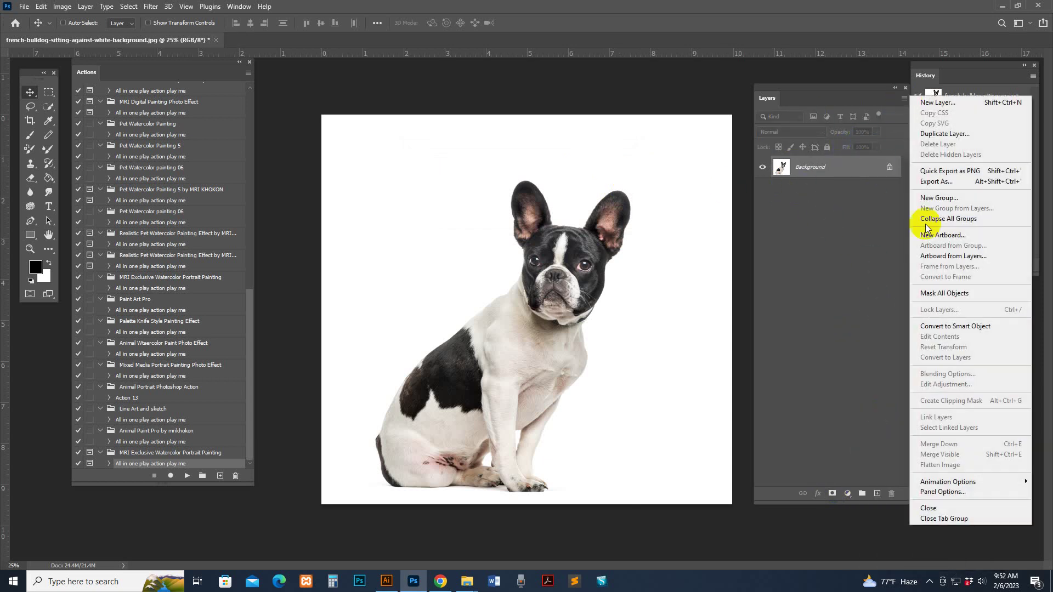
{"action": "left_click", "coordinate": [955, 482]}
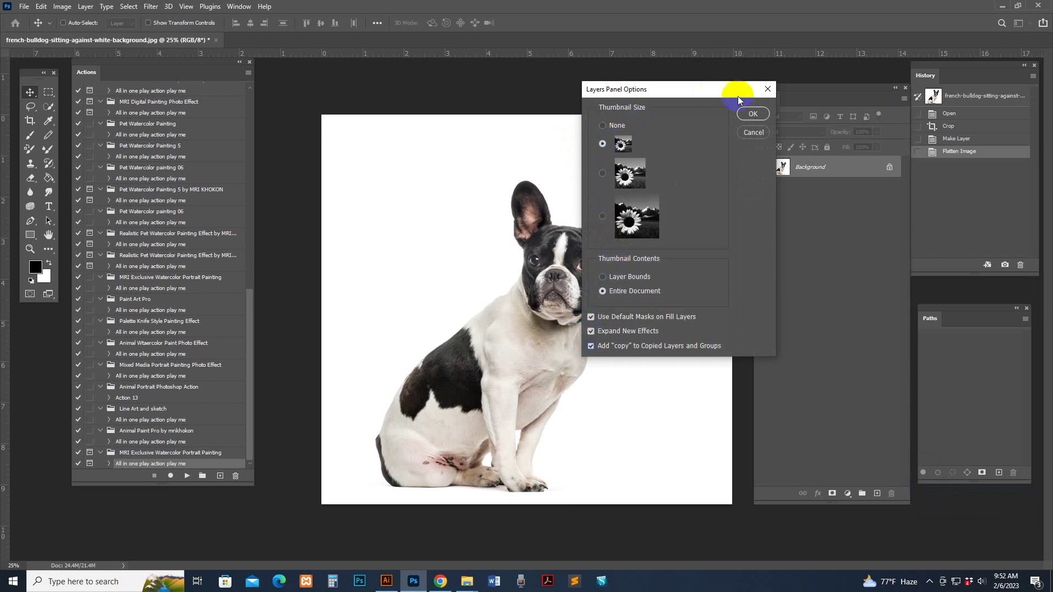
{"action": "left_click", "coordinate": [754, 114]}
Shift the Actions panel slightly down and set the image mode to RGB Color
{"action": "left_click_drag", "start_coordinate": [169, 71], "coordinate": [165, 82]}
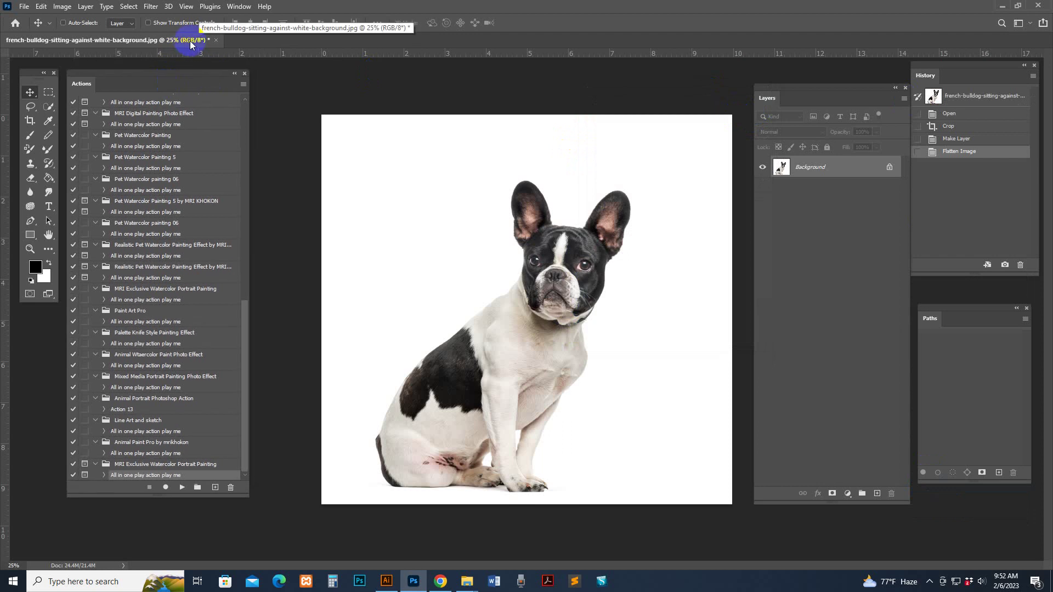
{"action": "left_click", "coordinate": [62, 6]}
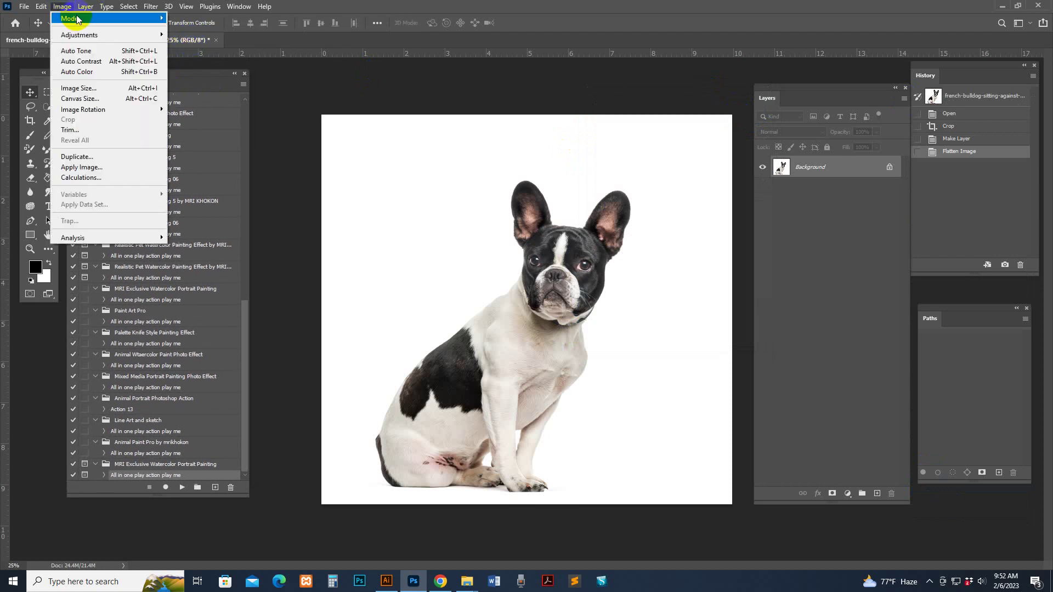
{"action": "mouse_move", "coordinate": [78, 20]}
{"action": "left_click", "coordinate": [184, 61]}
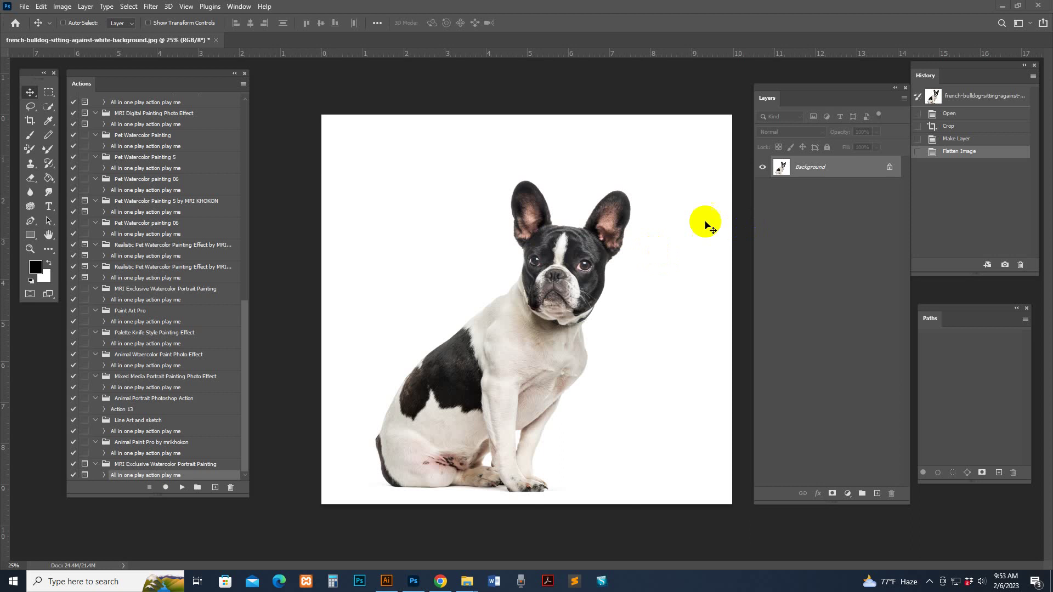
Draw a closed Pen path loosely around the dog's head, ears and upper chest
{"action": "left_click", "coordinate": [602, 288]}
{"action": "key", "text": "z"}
{"action": "left_click", "coordinate": [601, 286]}
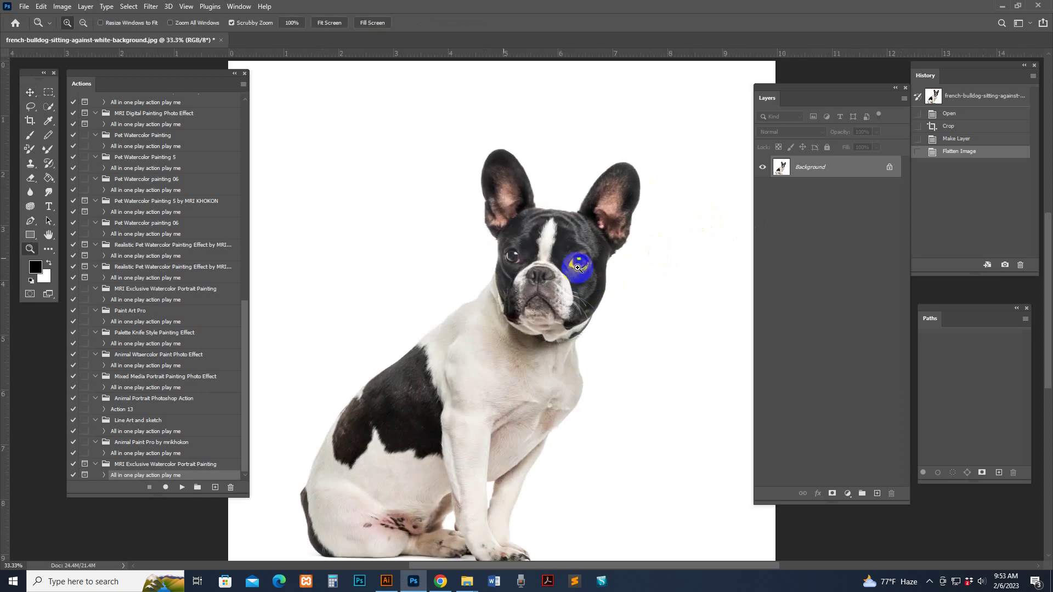
{"action": "left_click_drag", "start_coordinate": [531, 378], "coordinate": [556, 357]}
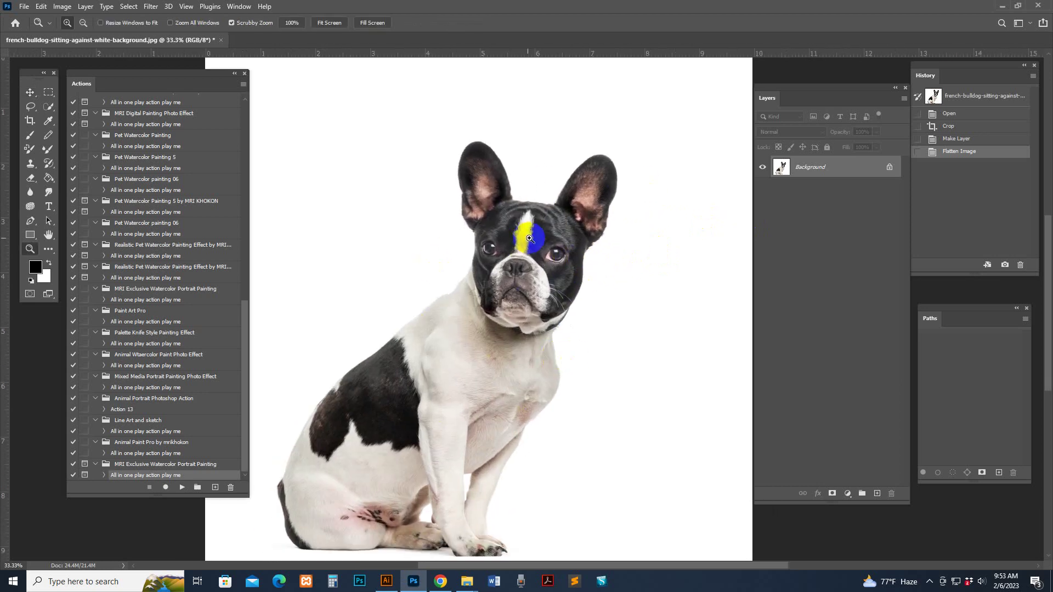
{"action": "left_click", "coordinate": [551, 269]}
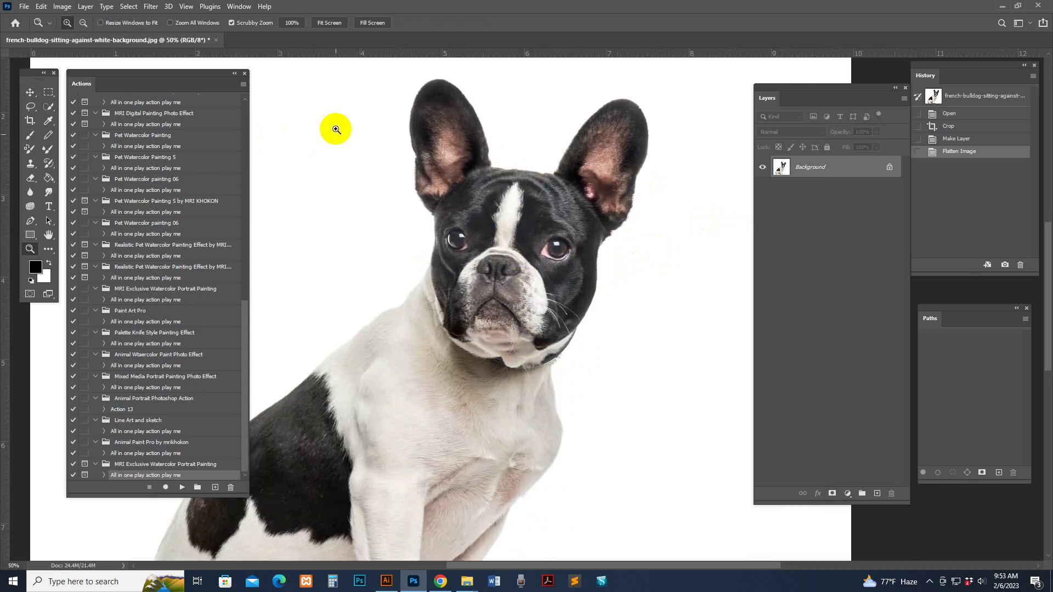
{"action": "left_click_drag", "start_coordinate": [510, 198], "coordinate": [513, 225]}
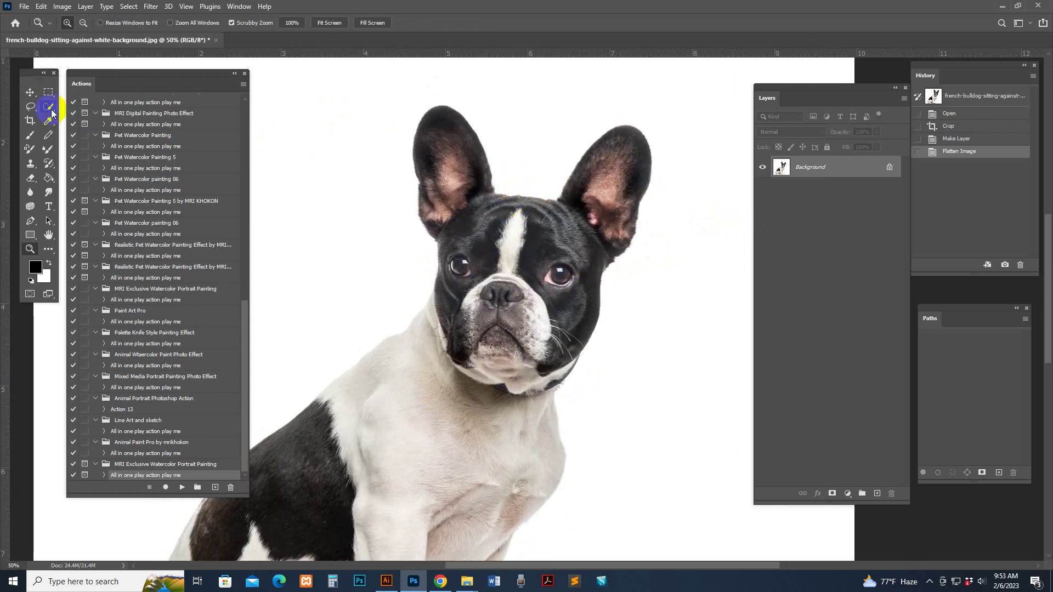
{"action": "left_click_drag", "start_coordinate": [787, 104], "coordinate": [764, 91]}
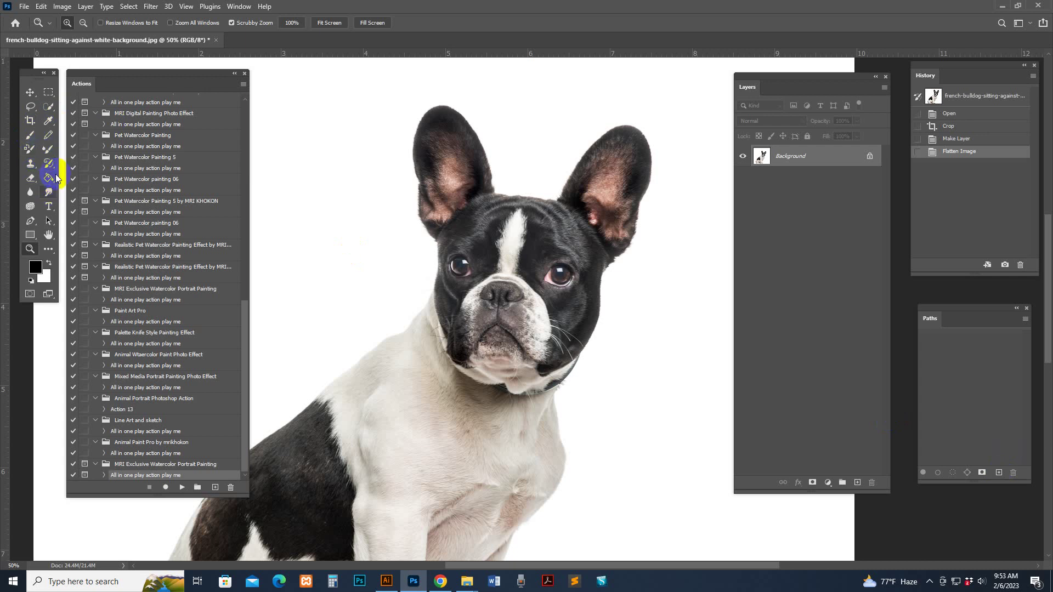
{"action": "key", "text": "p"}
{"action": "left_click_drag", "start_coordinate": [425, 100], "coordinate": [457, 109]}
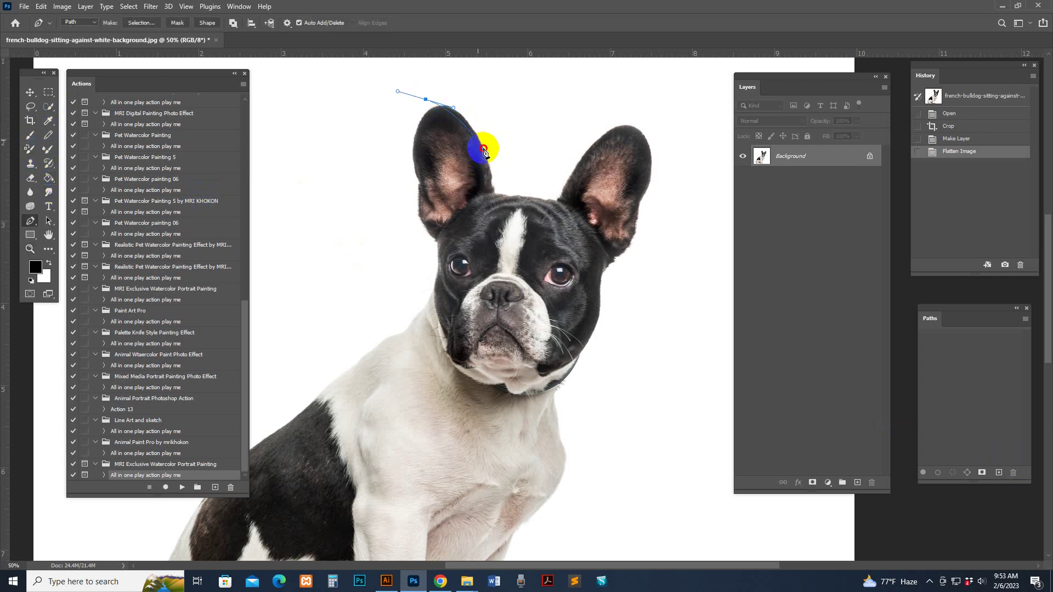
{"action": "left_click_drag", "start_coordinate": [482, 143], "coordinate": [496, 182]}
{"action": "left_click_drag", "start_coordinate": [528, 164], "coordinate": [564, 138]}
{"action": "left_click_drag", "start_coordinate": [650, 126], "coordinate": [674, 229]}
{"action": "left_click_drag", "start_coordinate": [559, 441], "coordinate": [526, 453]}
{"action": "left_click_drag", "start_coordinate": [406, 364], "coordinate": [425, 244]}
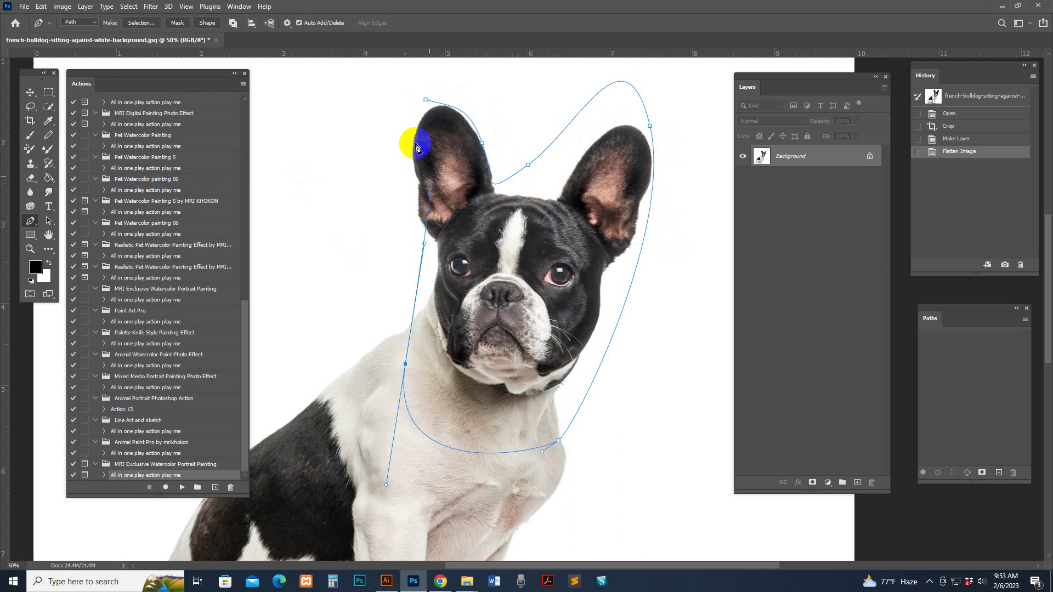
{"action": "left_click", "coordinate": [426, 103]}
{"action": "key", "text": "ctrl+z"}
{"action": "left_click", "coordinate": [426, 100]}
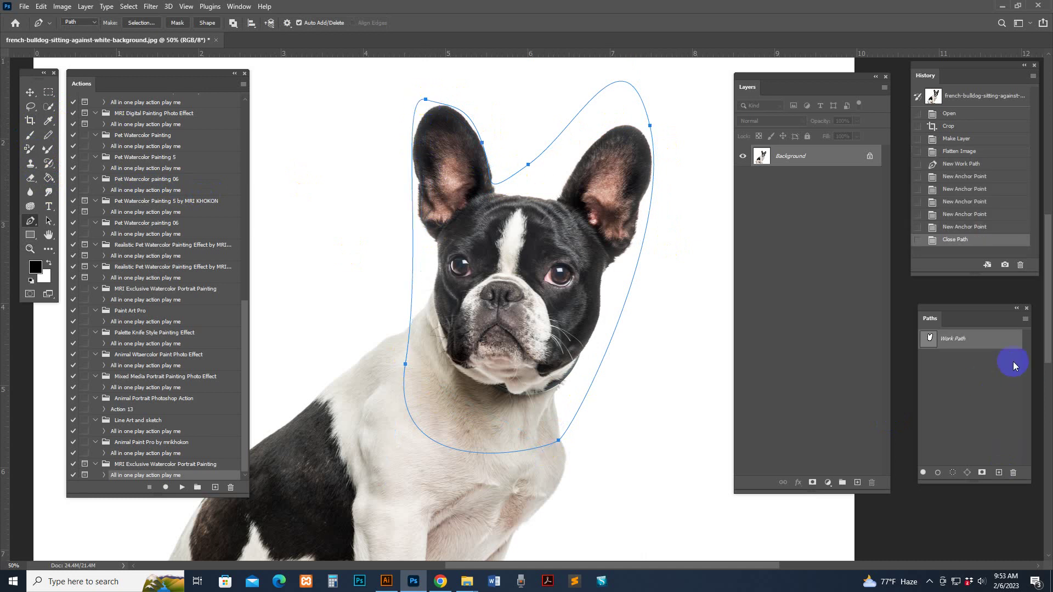
Load the head path as a selection with a new layer added, and delete the work path
{"action": "left_click", "coordinate": [931, 342], "text": "ctrl"}
{"action": "left_click", "coordinate": [858, 482]}
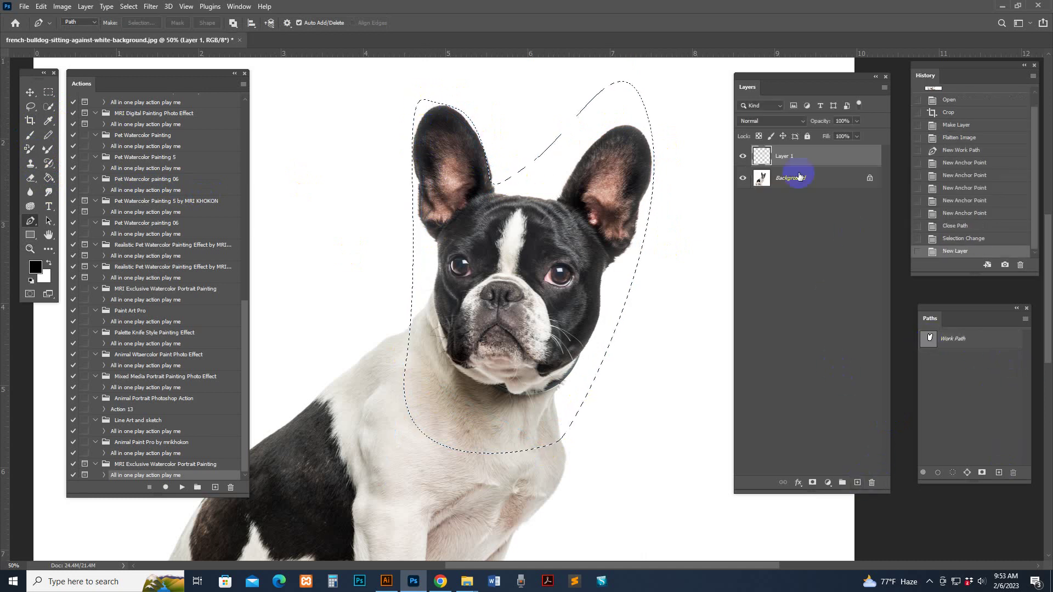
{"action": "left_click", "coordinate": [977, 345]}
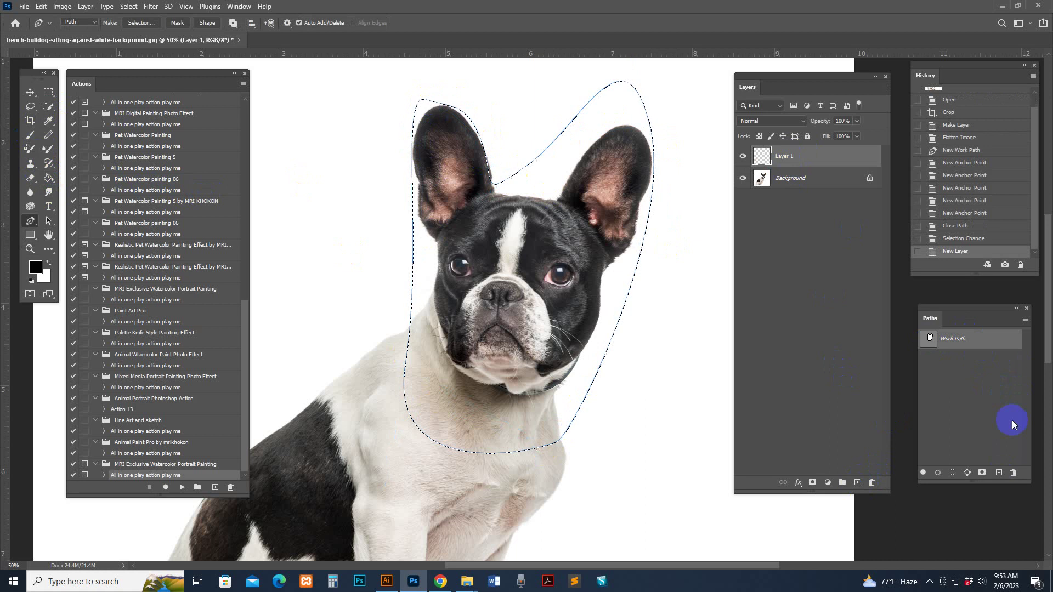
{"action": "left_click", "coordinate": [1014, 475]}
Clear the head selection and delete the empty Layer 1
{"action": "left_click", "coordinate": [490, 217]}
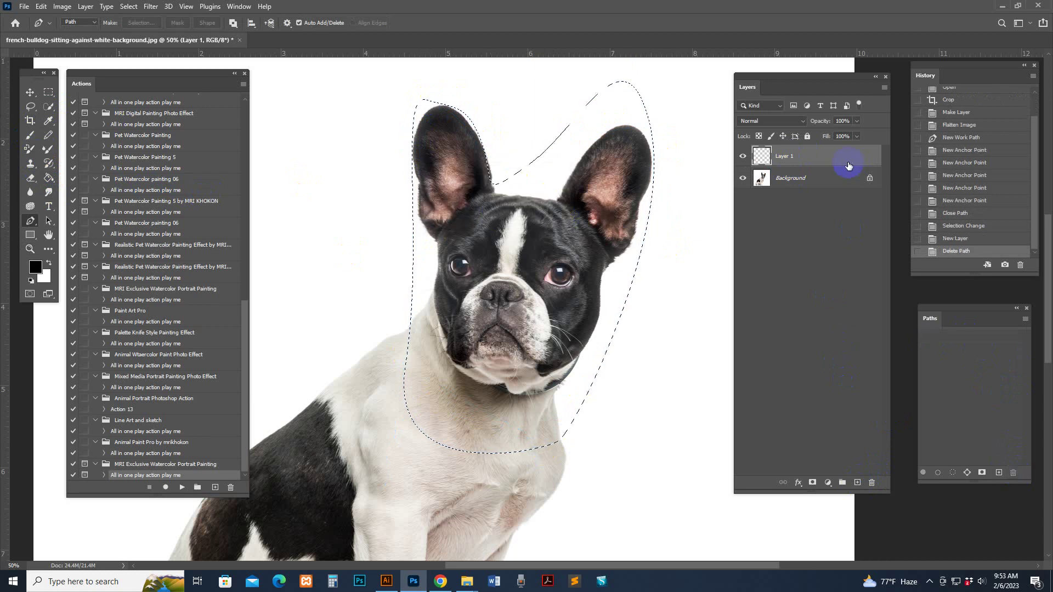
{"action": "key", "text": "ctrl+d"}
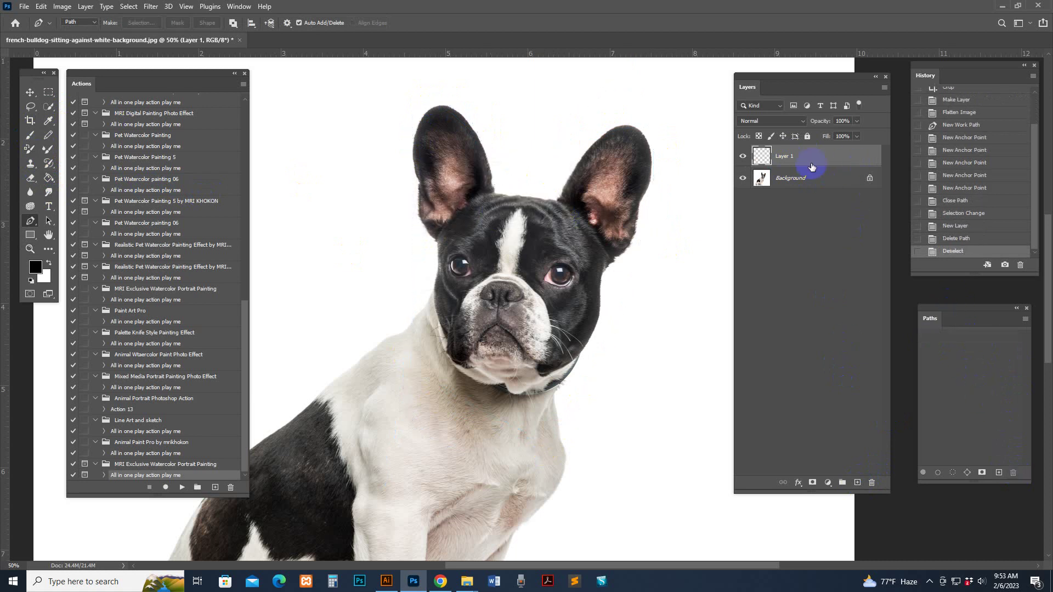
{"action": "key", "text": "Delete"}
{"action": "left_click", "coordinate": [30, 92]}
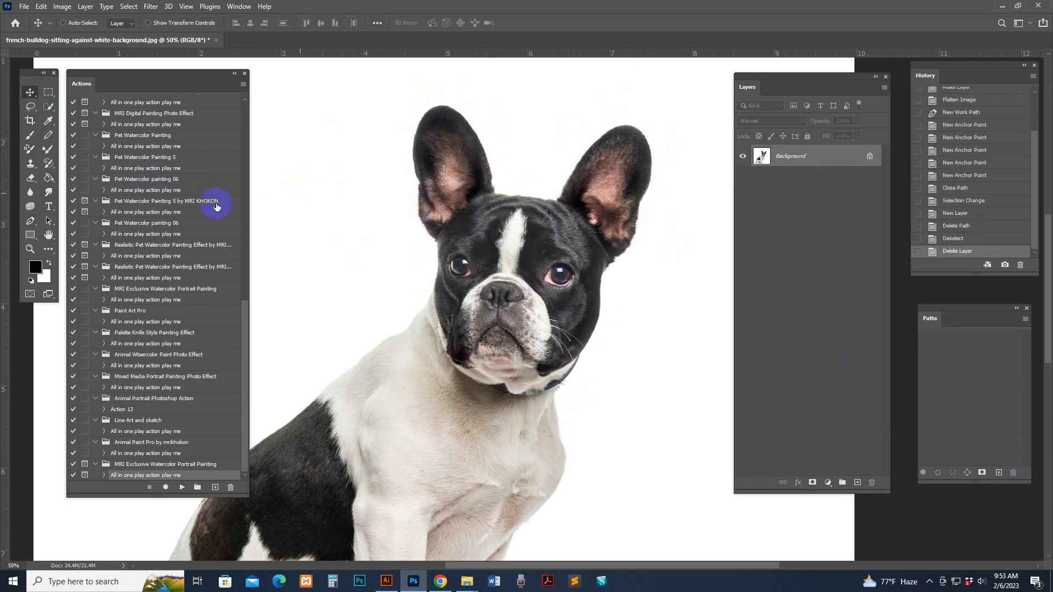
Select the whole dog automatically using Select Subject with the Quick Selection tool
{"action": "left_click", "coordinate": [49, 108]}
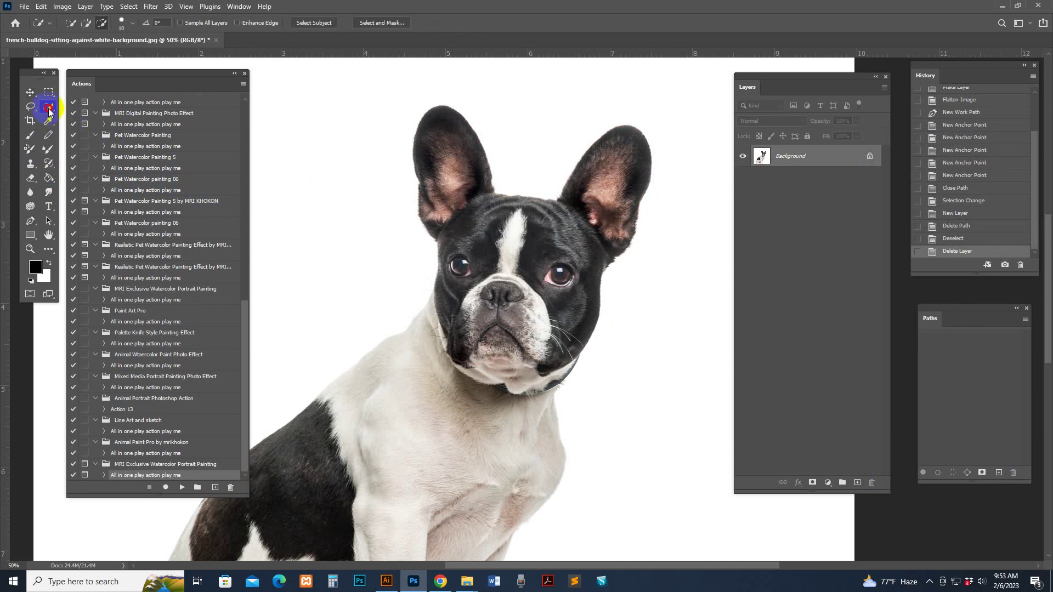
{"action": "right_click", "coordinate": [49, 108]}
{"action": "left_click", "coordinate": [94, 121]}
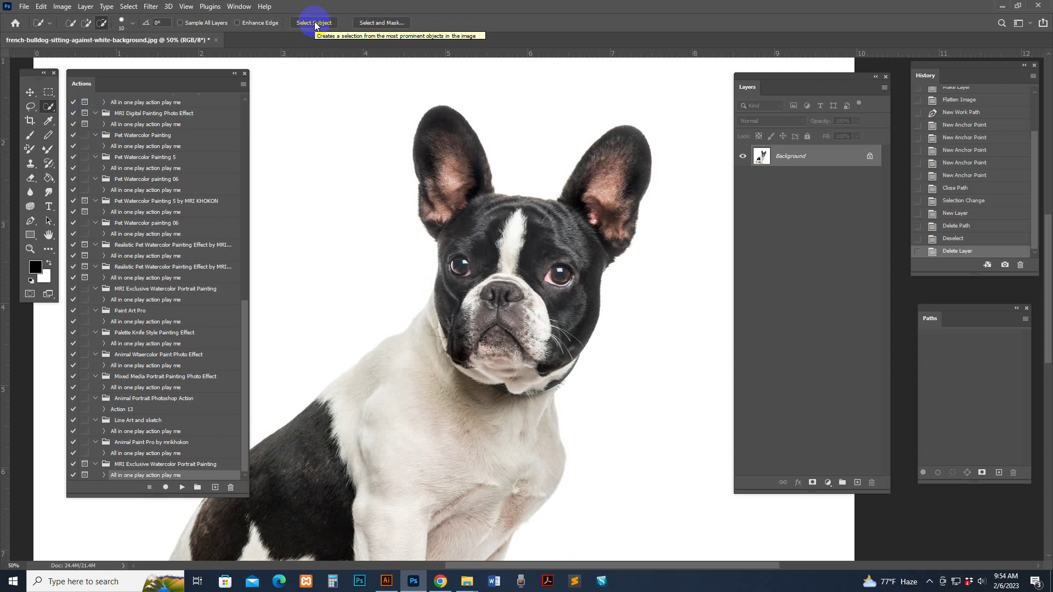
{"action": "left_click", "coordinate": [315, 24]}
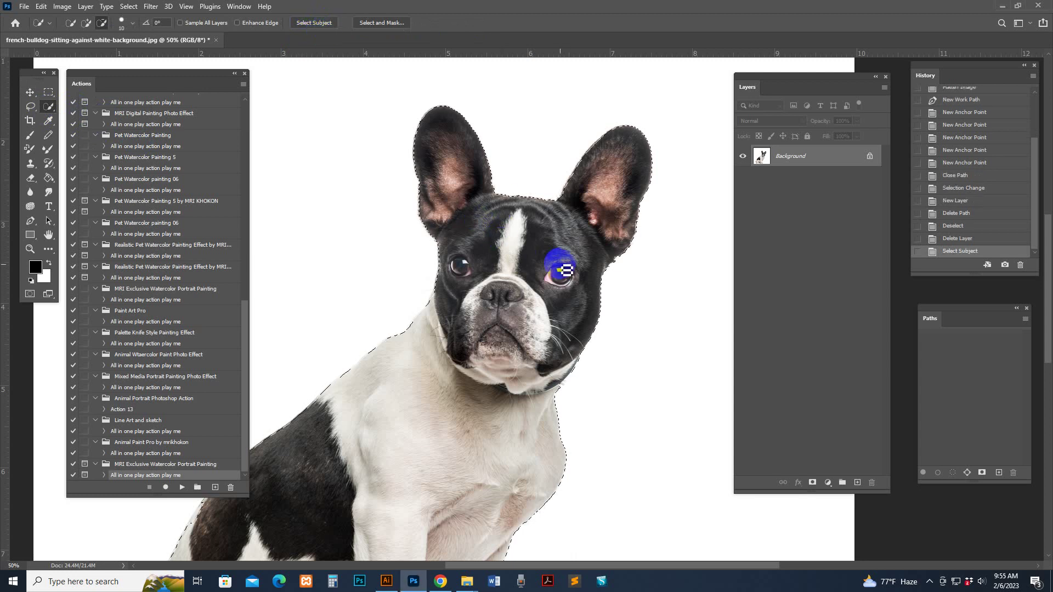
Add a new layer above the Background with the selection active and rename it brush
{"action": "left_click", "coordinate": [857, 483]}
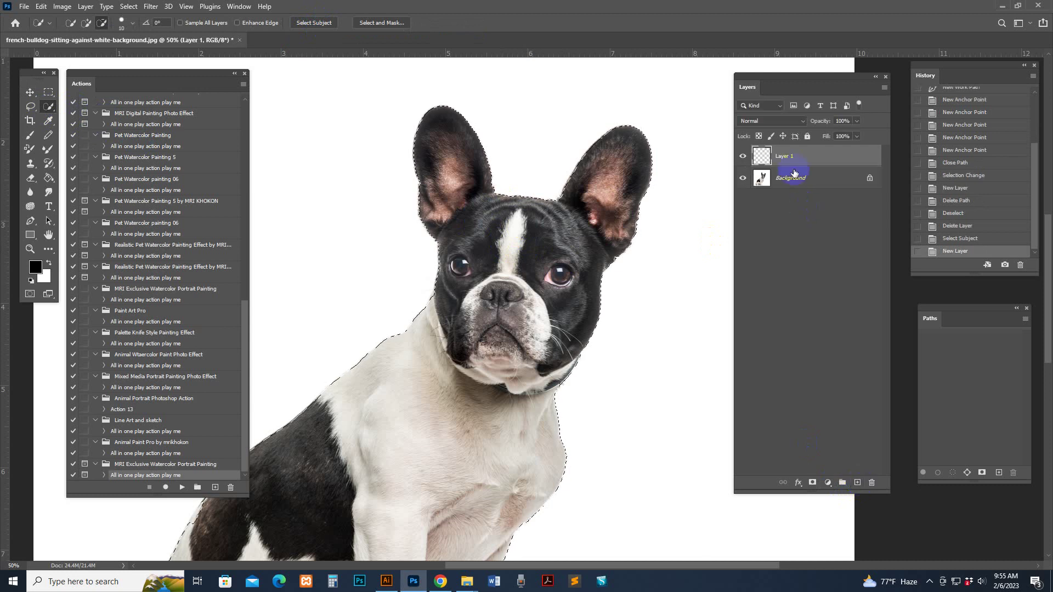
{"action": "double_click", "coordinate": [785, 157]}
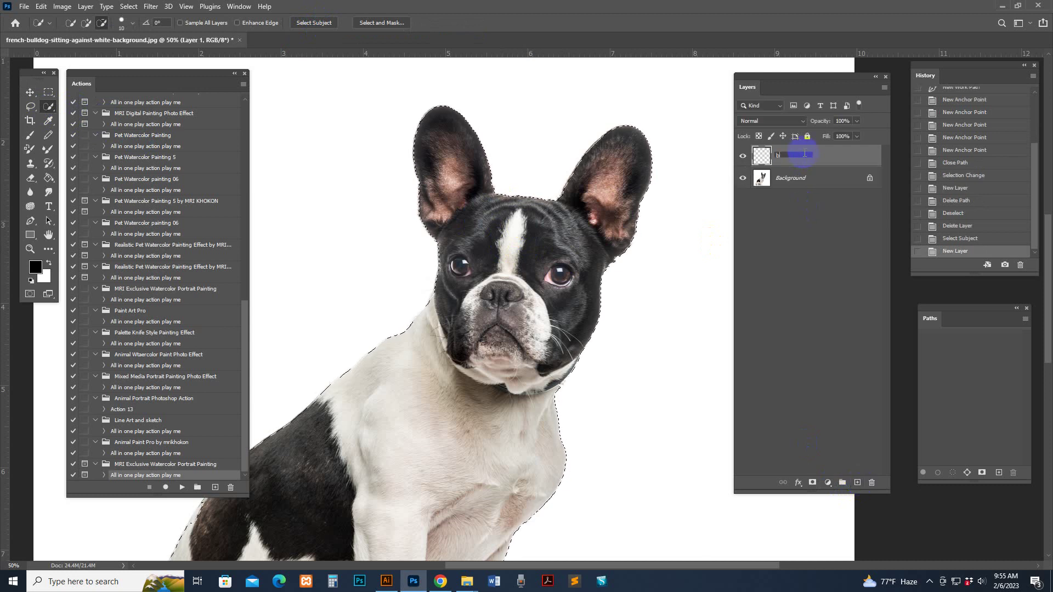
{"action": "type", "text": "brush"}
{"action": "left_click", "coordinate": [827, 159]}
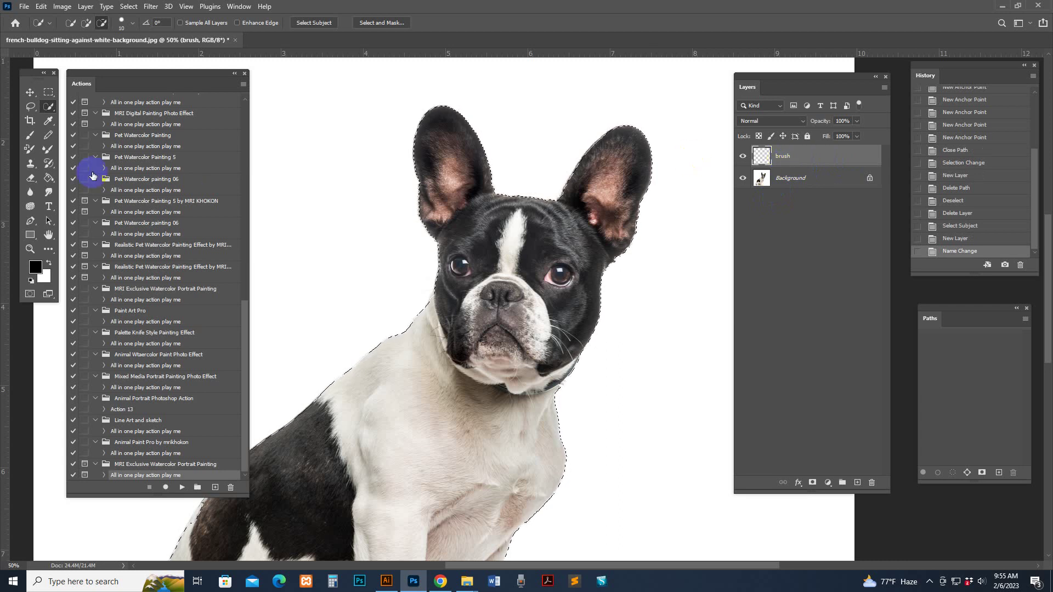
Set up the Brush tool with a soft round general brush at 250 px and 0% hardness
{"action": "left_click", "coordinate": [31, 137]}
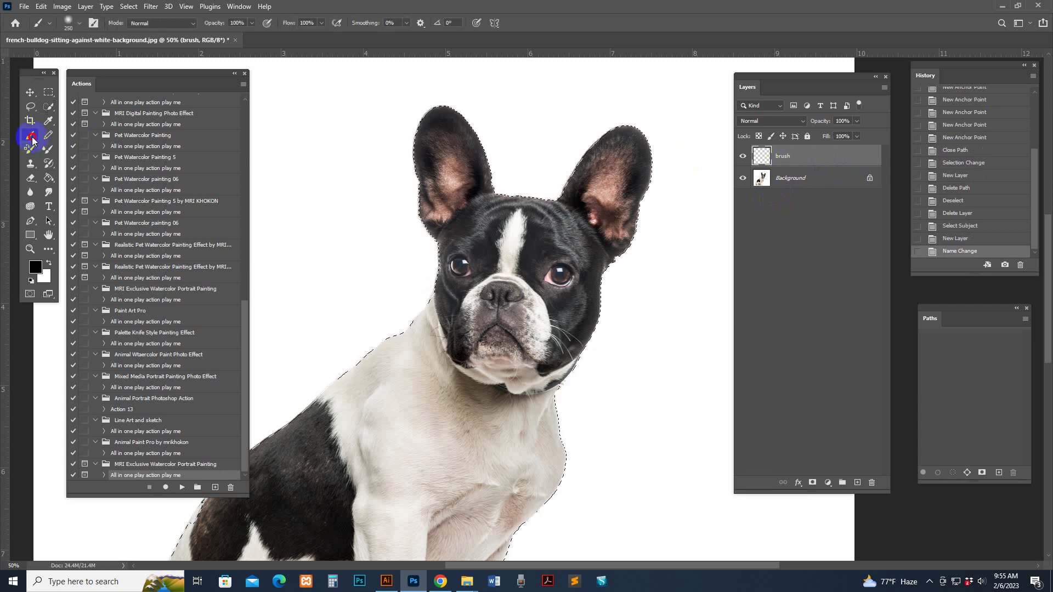
{"action": "left_click", "coordinate": [78, 25]}
{"action": "left_click", "coordinate": [151, 158]}
{"action": "left_click", "coordinate": [630, 8]}
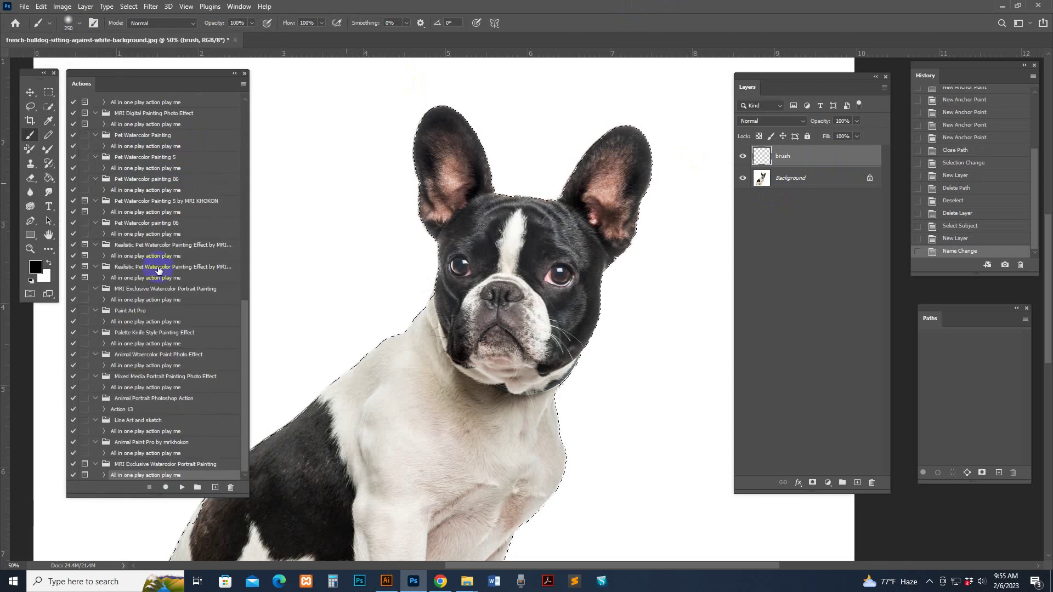
{"action": "left_click", "coordinate": [78, 24]}
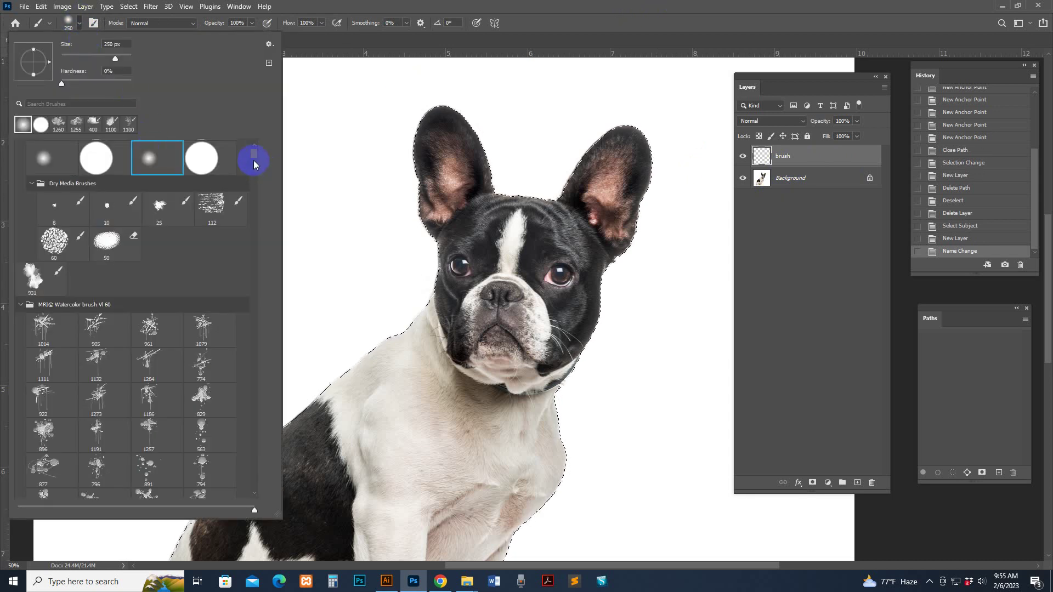
{"action": "scroll", "coordinate": [254, 156], "scroll_direction": "up", "scroll_amount": 2}
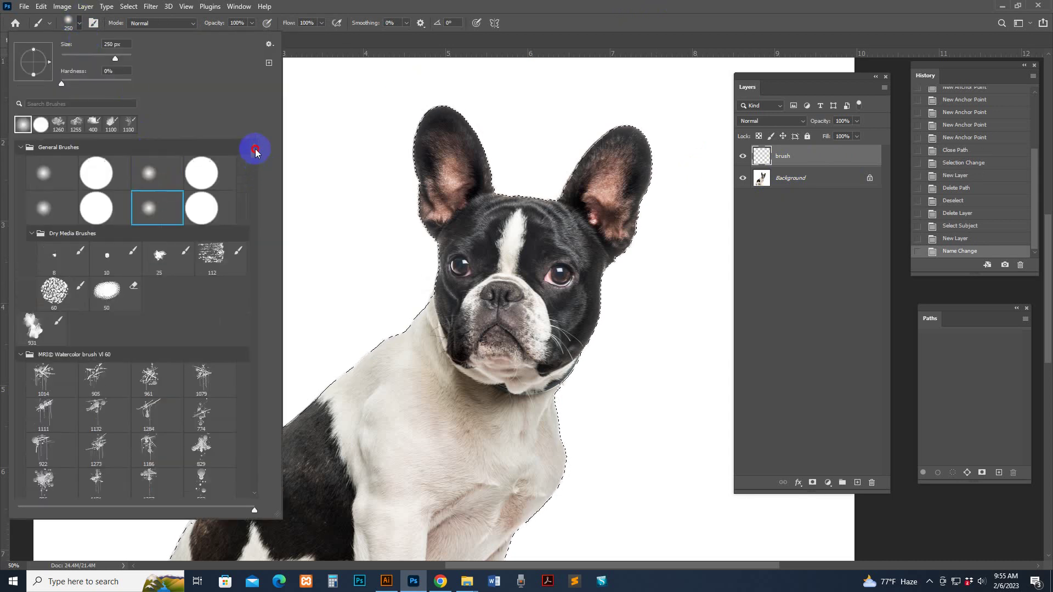
{"action": "left_click", "coordinate": [608, 7]}
Set the foreground colour to bright red and paint over the ear on the image's right side on the brush layer
{"action": "left_click", "coordinate": [35, 267]}
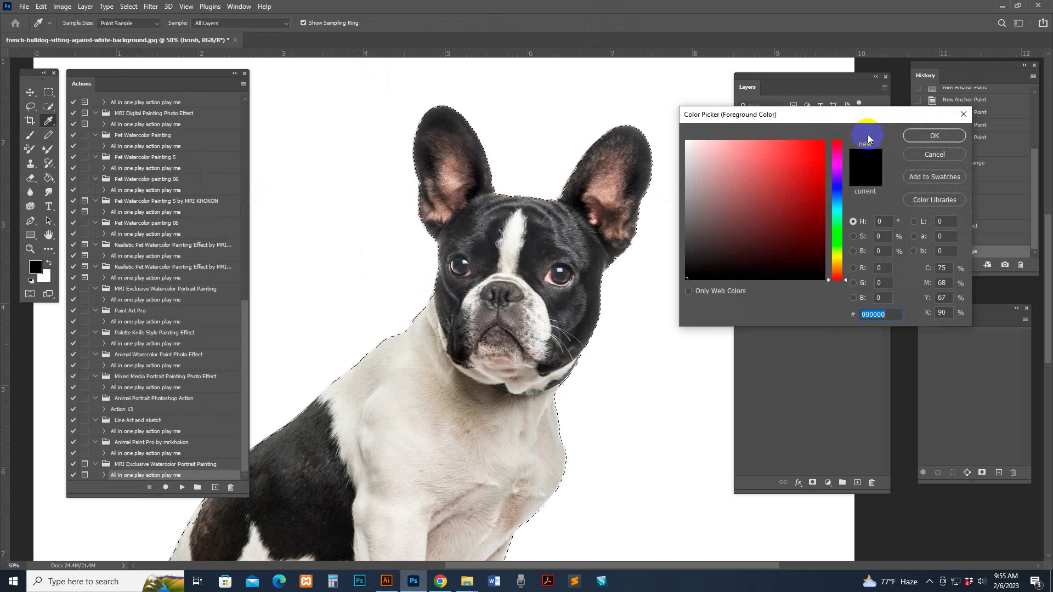
{"action": "left_click", "coordinate": [821, 143]}
{"action": "left_click", "coordinate": [933, 136]}
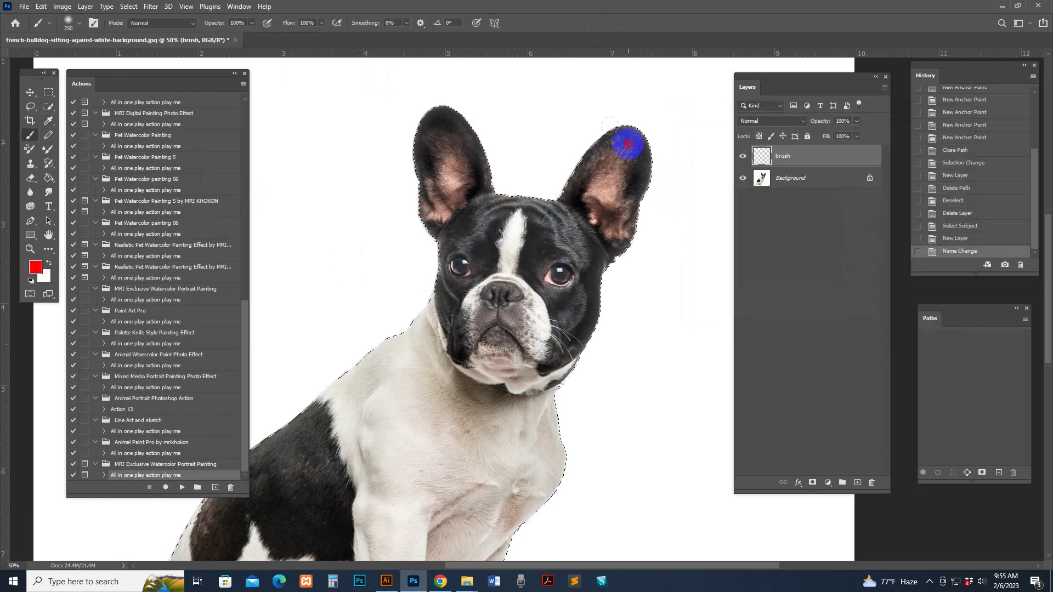
{"action": "left_click_drag", "start_coordinate": [583, 156], "coordinate": [585, 155]}
{"action": "left_click", "coordinate": [742, 157]}
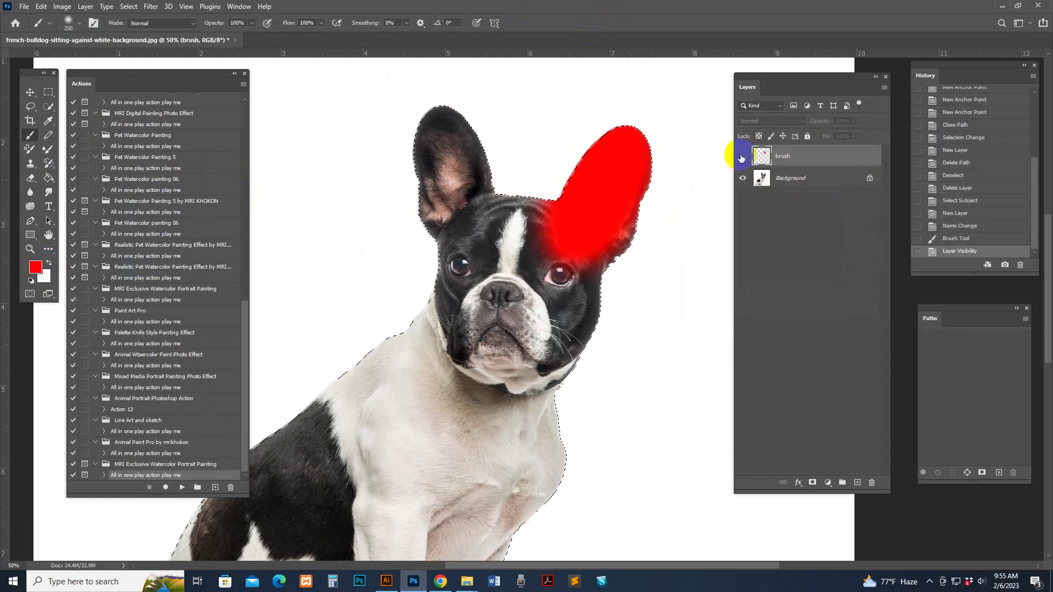
{"action": "left_click", "coordinate": [743, 157]}
{"action": "left_click", "coordinate": [742, 157]}
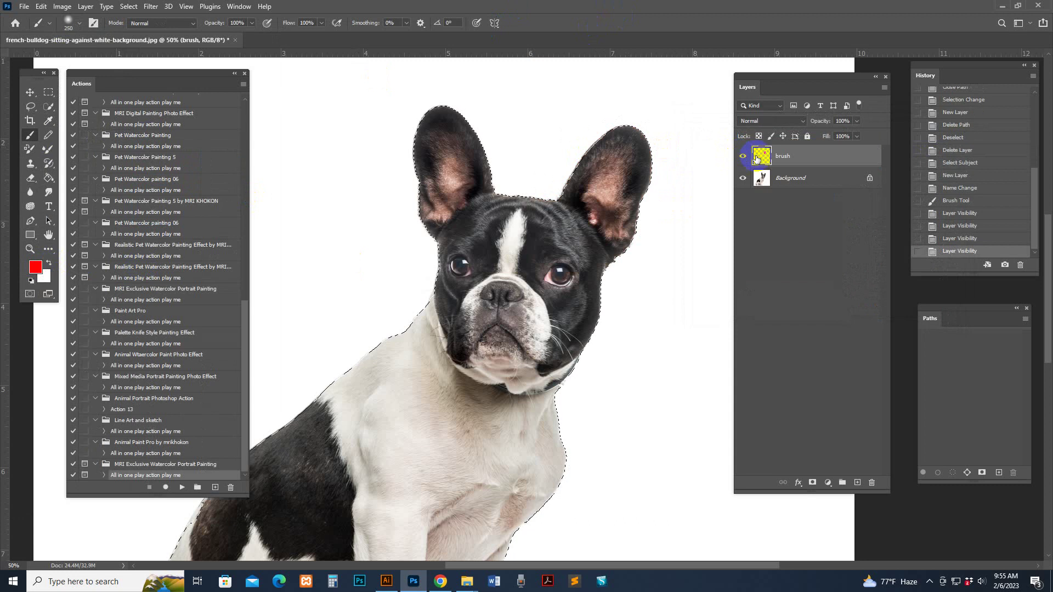
{"action": "left_click", "coordinate": [743, 156]}
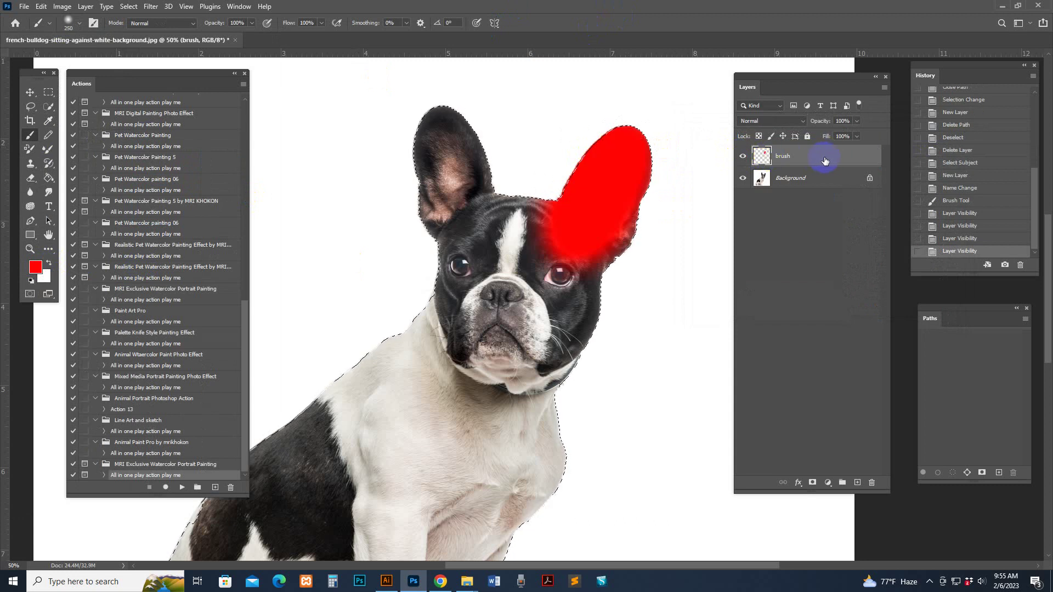
Paint the rest of the dog's head and the upper chest red on the brush layer, and clear the selection
{"action": "mouse_move", "coordinate": [463, 165]}
{"action": "left_mouse_down"}
{"action": "mouse_move", "coordinate": [447, 299]}
{"action": "mouse_move", "coordinate": [545, 196]}
{"action": "mouse_move", "coordinate": [571, 277]}
{"action": "mouse_move", "coordinate": [575, 356]}
{"action": "mouse_move", "coordinate": [442, 306]}
{"action": "mouse_move", "coordinate": [461, 348]}
{"action": "mouse_move", "coordinate": [548, 359]}
{"action": "left_mouse_up"}
{"action": "left_click_drag", "start_coordinate": [601, 220], "coordinate": [598, 215]}
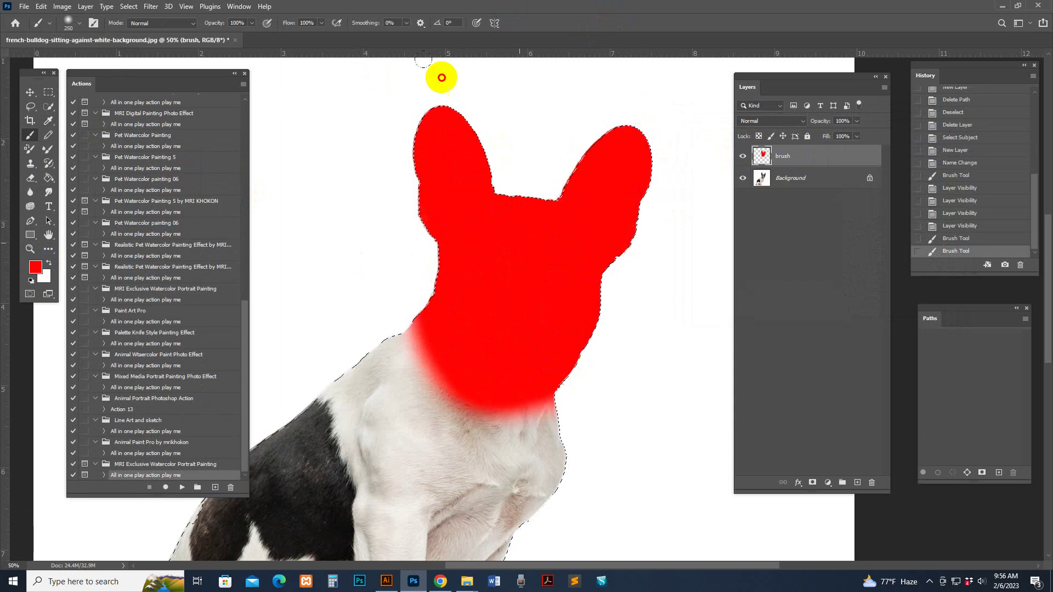
{"action": "mouse_move", "coordinate": [442, 298]}
{"action": "left_mouse_down"}
{"action": "mouse_move", "coordinate": [482, 379]}
{"action": "mouse_move", "coordinate": [555, 400]}
{"action": "mouse_move", "coordinate": [447, 392]}
{"action": "mouse_move", "coordinate": [400, 336]}
{"action": "mouse_move", "coordinate": [452, 414]}
{"action": "mouse_move", "coordinate": [548, 414]}
{"action": "mouse_move", "coordinate": [458, 407]}
{"action": "mouse_move", "coordinate": [430, 416]}
{"action": "mouse_move", "coordinate": [514, 384]}
{"action": "mouse_move", "coordinate": [612, 184]}
{"action": "left_mouse_up"}
{"action": "mouse_move", "coordinate": [526, 160]}
{"action": "left_mouse_down"}
{"action": "mouse_move", "coordinate": [633, 173]}
{"action": "mouse_move", "coordinate": [560, 204]}
{"action": "mouse_move", "coordinate": [494, 160]}
{"action": "mouse_move", "coordinate": [599, 123]}
{"action": "mouse_move", "coordinate": [551, 402]}
{"action": "mouse_move", "coordinate": [463, 297]}
{"action": "left_mouse_up"}
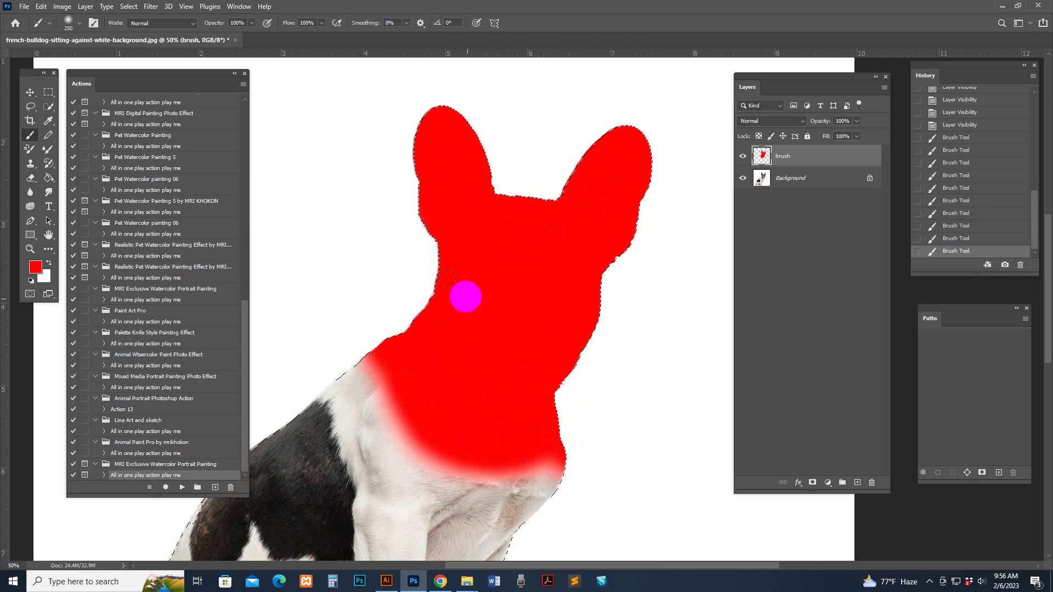
{"action": "left_click", "coordinate": [127, 7]}
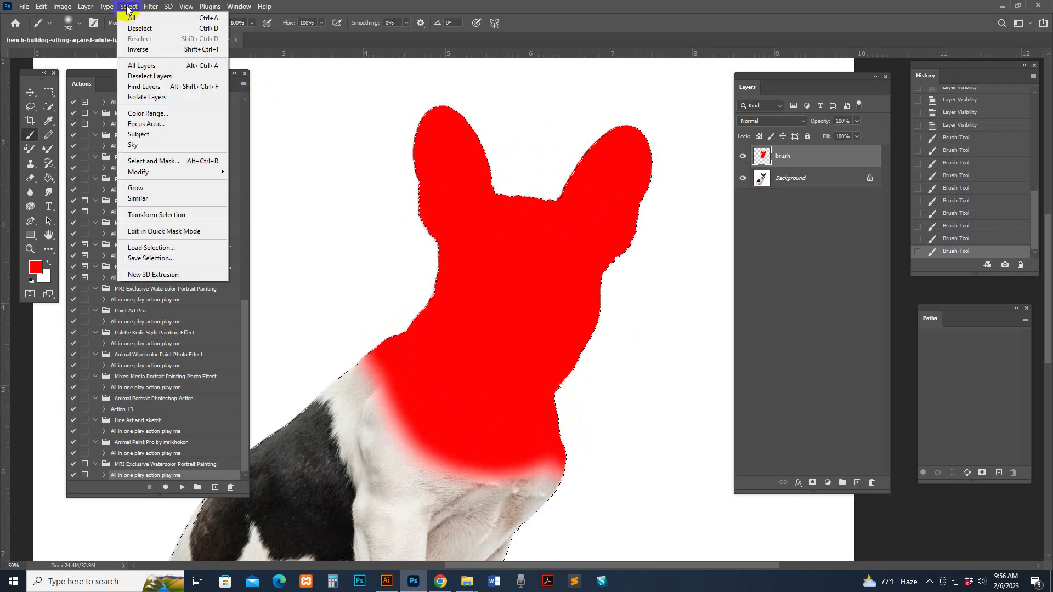
{"action": "left_click", "coordinate": [141, 28]}
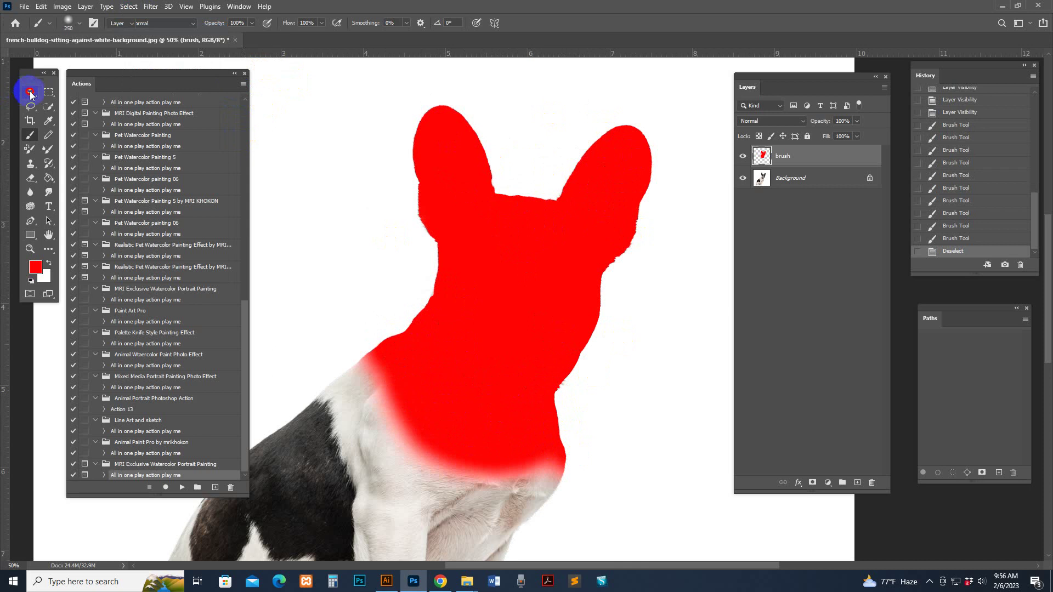
Check the document's pixel dimensions and resolution in the Image Size settings without changing them
{"action": "left_click", "coordinate": [62, 7]}
{"action": "left_click", "coordinate": [82, 87]}
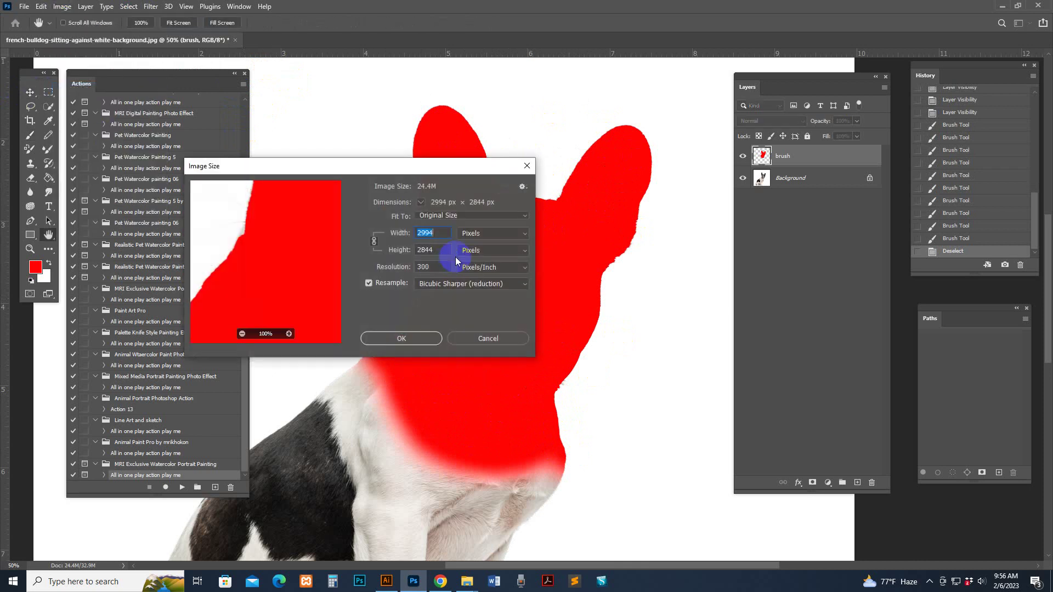
{"action": "left_click_drag", "start_coordinate": [509, 341], "coordinate": [479, 321]}
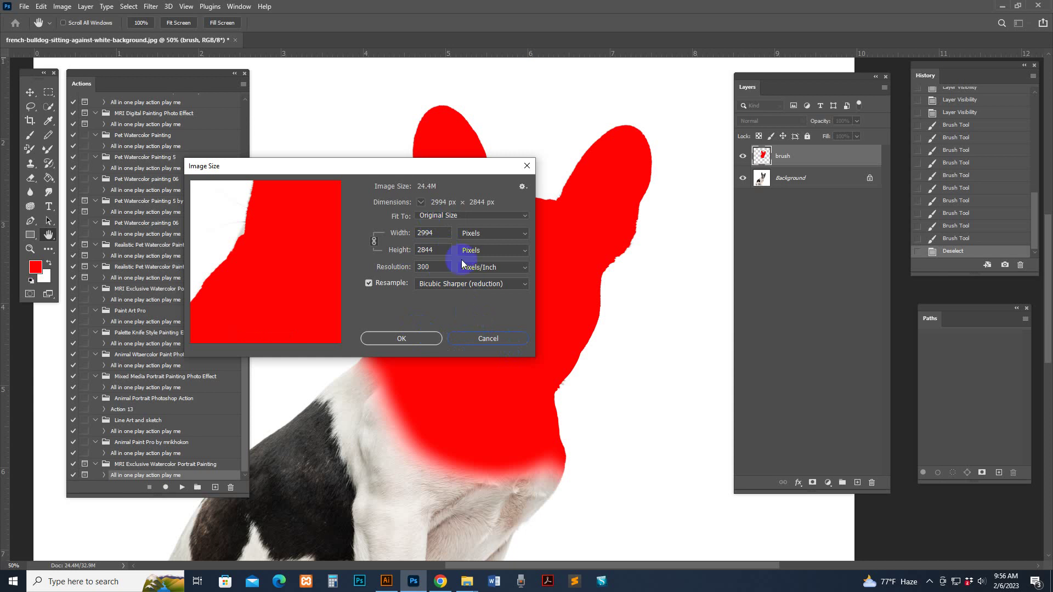
{"action": "left_click_drag", "start_coordinate": [441, 233], "coordinate": [384, 235]}
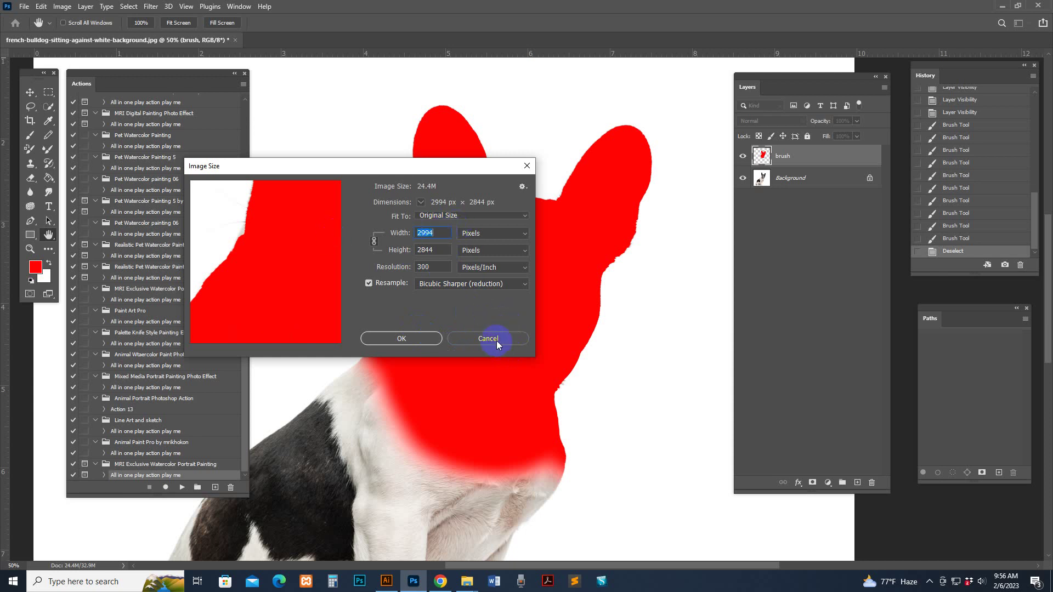
{"action": "left_click", "coordinate": [493, 338]}
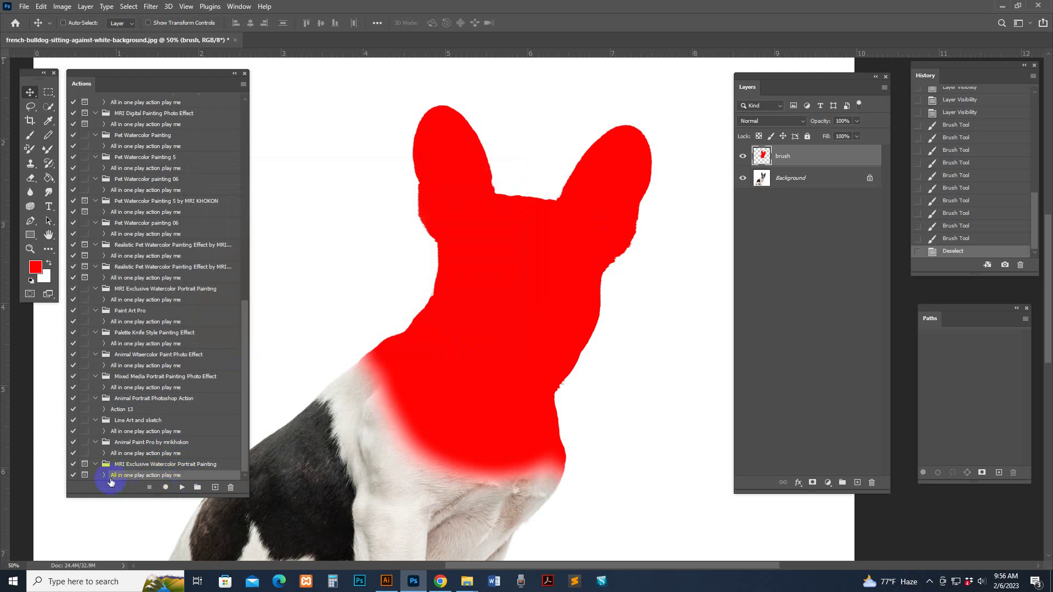
Play the All in one play action play me action of MRI Exclusive Watercolor Portrait Painting and dismiss its closing message
{"action": "left_click", "coordinate": [180, 488]}
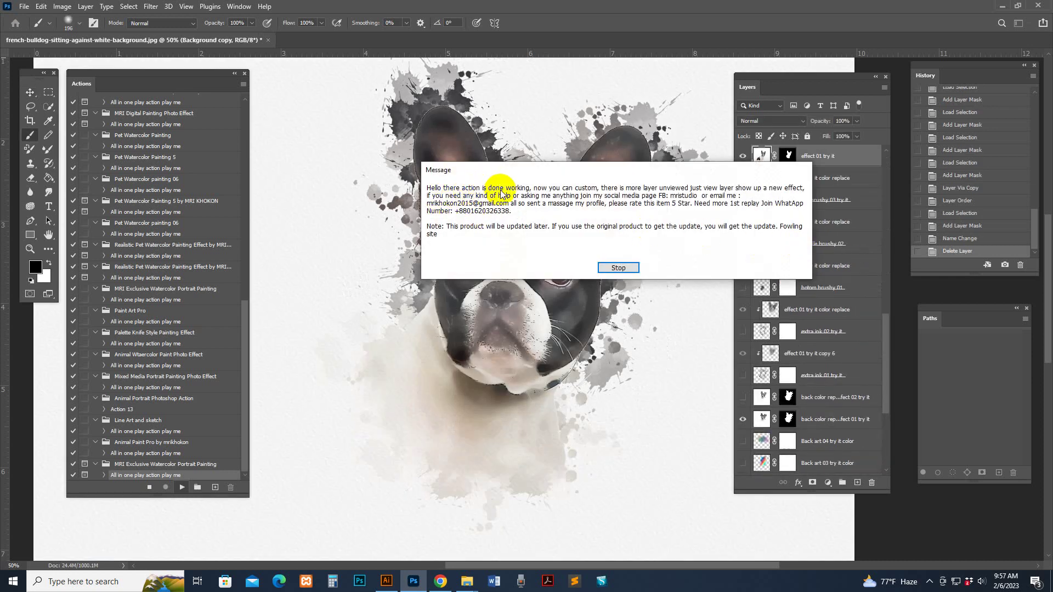
{"action": "left_click", "coordinate": [622, 269]}
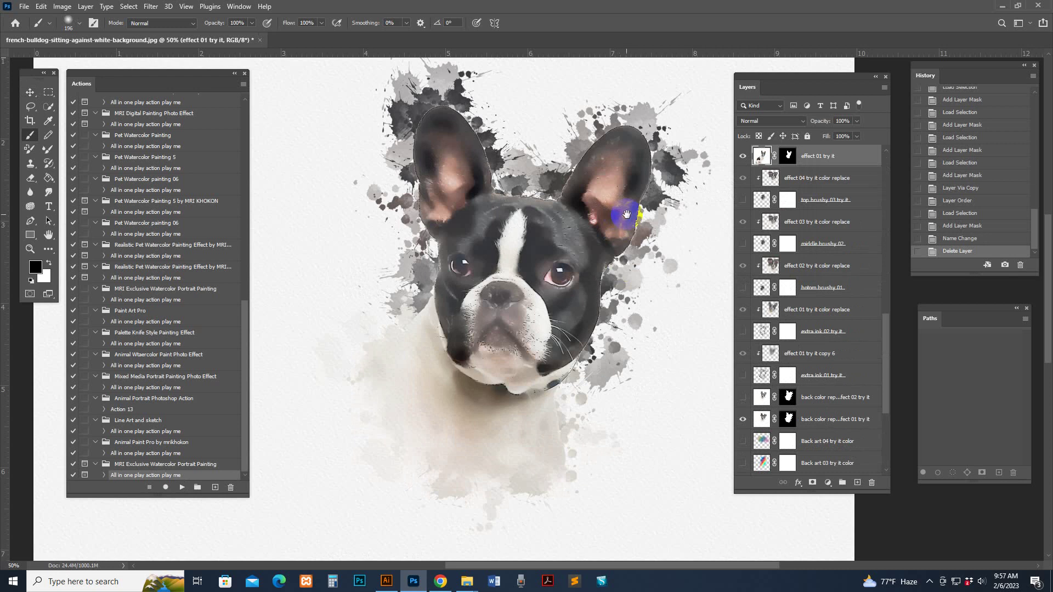
Show the Back art 01 try it layer behind the dog and compare the painting with and without it
{"action": "left_click_drag", "start_coordinate": [627, 214], "coordinate": [539, 289]}
{"action": "key", "text": "z"}
{"action": "left_click", "coordinate": [587, 292]}
{"action": "left_click", "coordinate": [585, 255]}
{"action": "left_click", "coordinate": [596, 253], "text": "alt"}
{"action": "left_click", "coordinate": [589, 274], "text": "alt"}
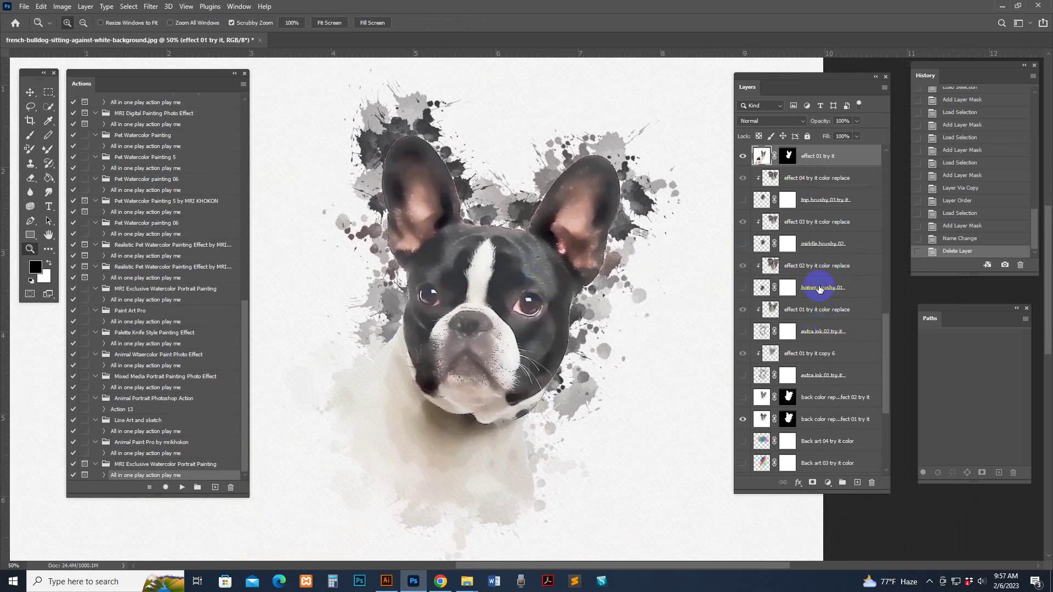
{"action": "scroll", "coordinate": [820, 289], "scroll_direction": "down", "scroll_amount": 5}
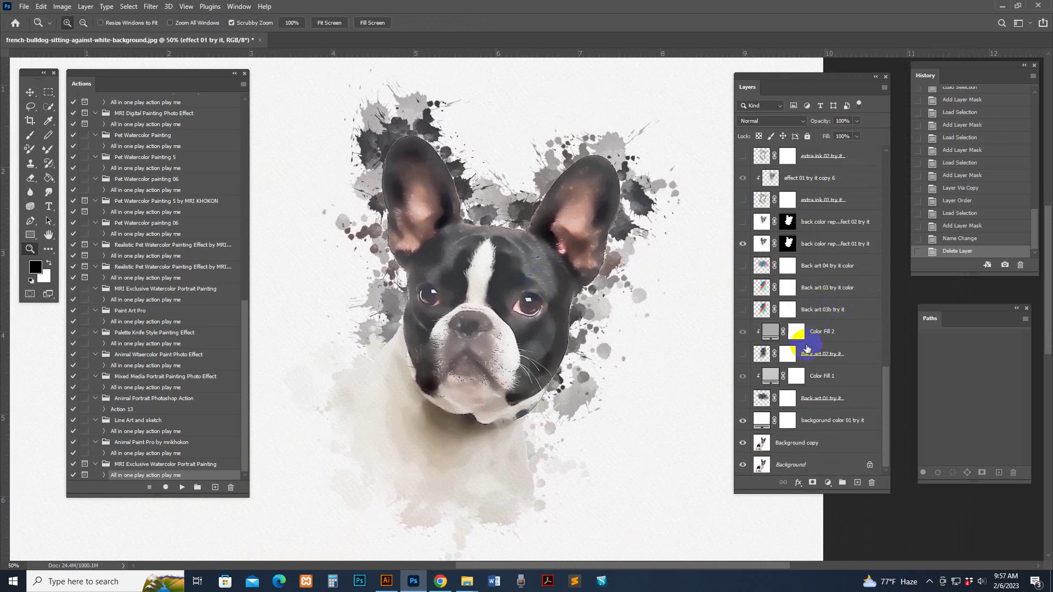
{"action": "left_click", "coordinate": [806, 400]}
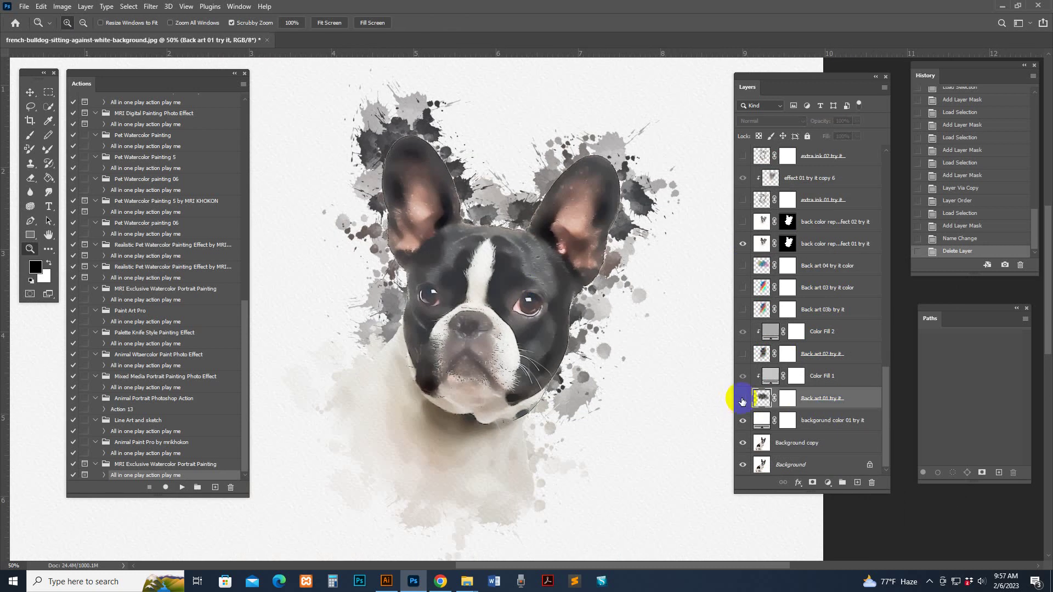
{"action": "left_click", "coordinate": [743, 399]}
{"action": "left_click", "coordinate": [616, 306], "text": "alt"}
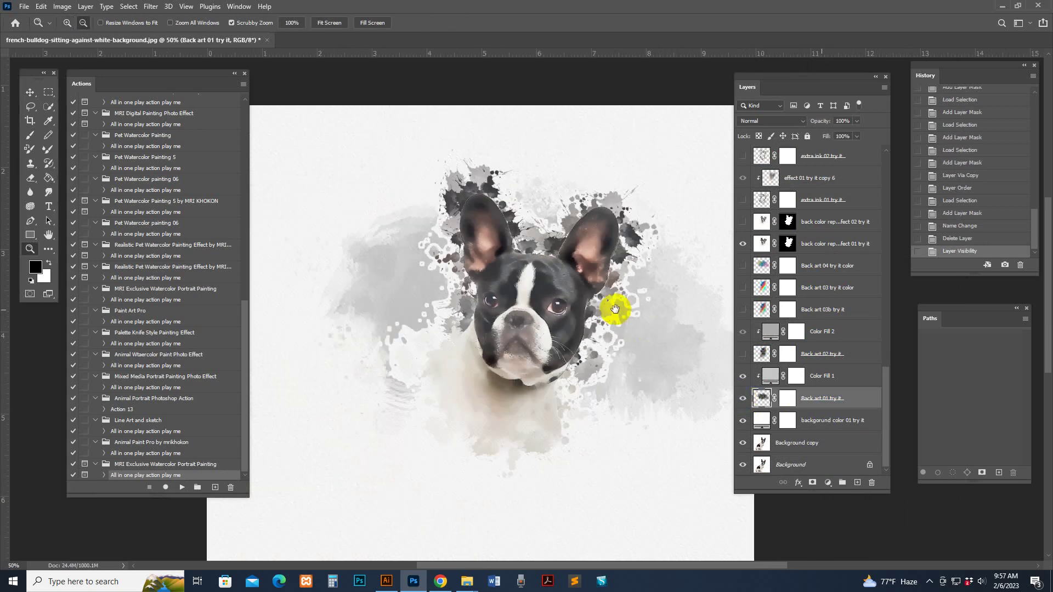
{"action": "left_click", "coordinate": [743, 399]}
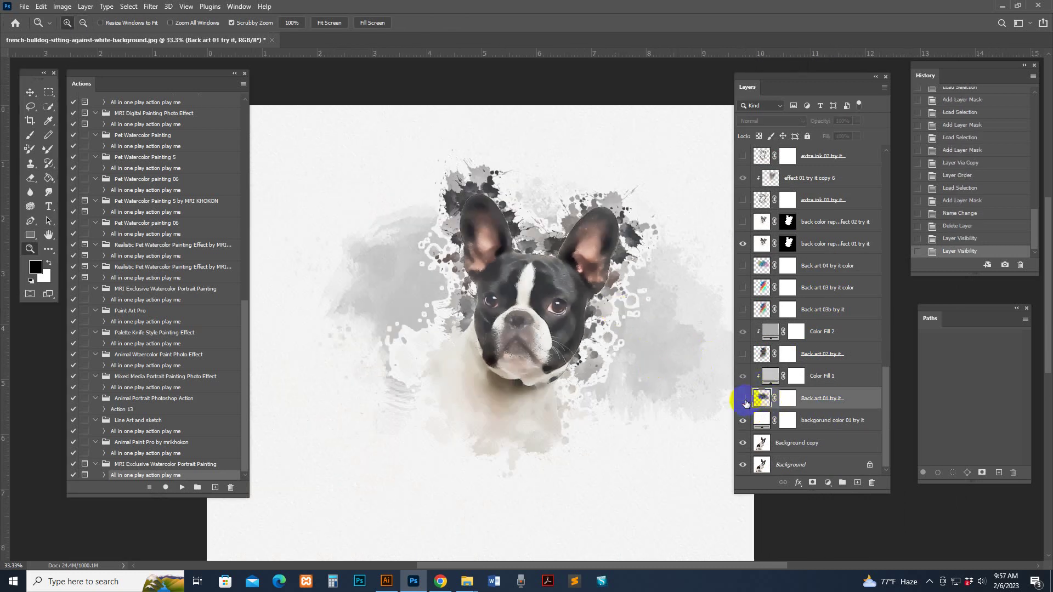
{"action": "left_click", "coordinate": [743, 399]}
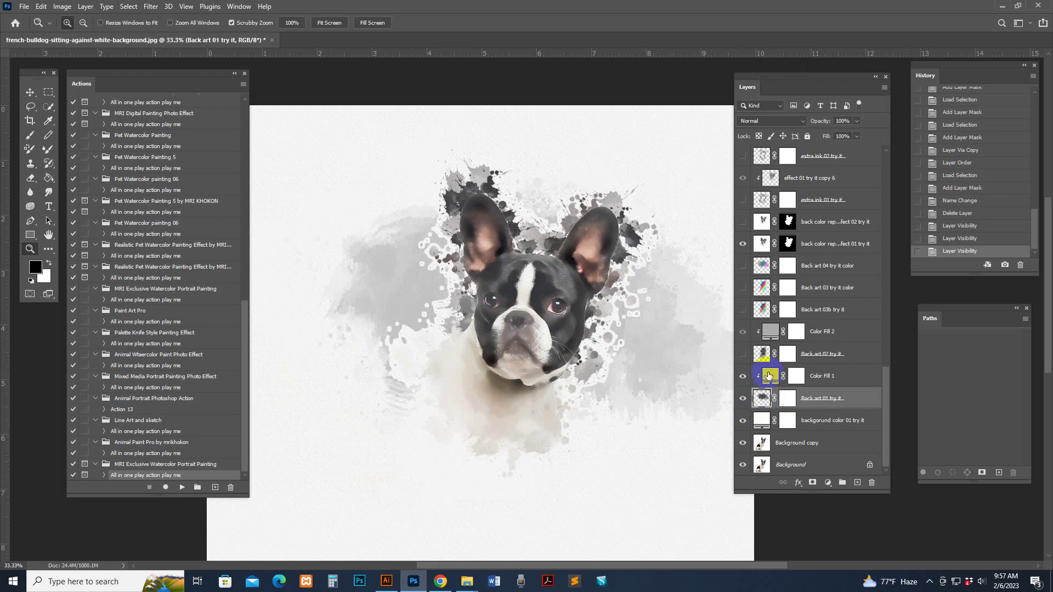
Recolour the Color Fill 1 layer with the peach tone cbaf9f sampled from the dog's inner ear, and check the Back art 01 try it layer's effect
{"action": "double_click", "coordinate": [769, 376]}
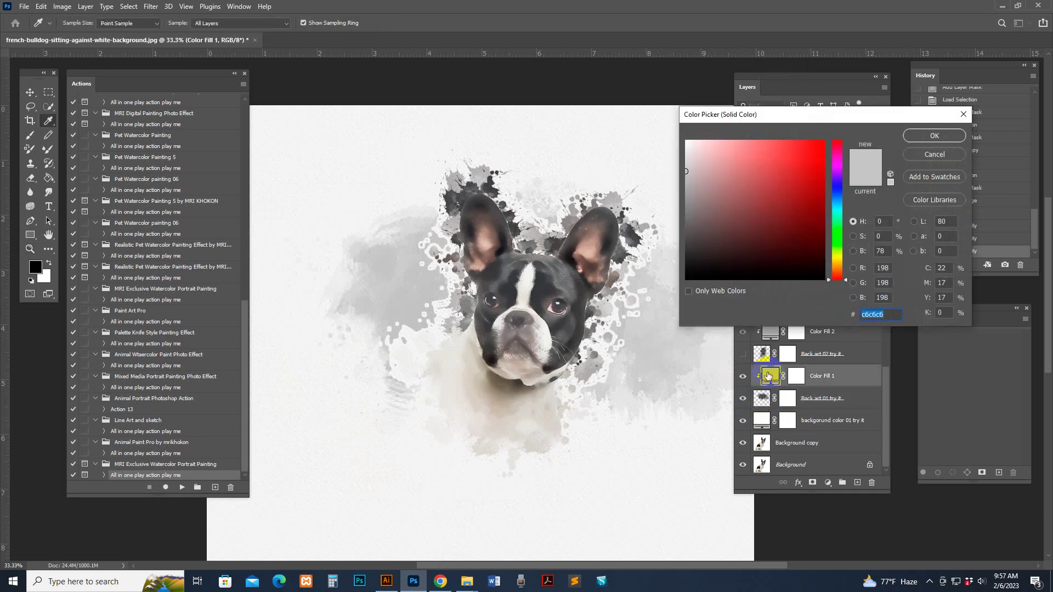
{"action": "left_click_drag", "start_coordinate": [696, 154], "coordinate": [824, 148]}
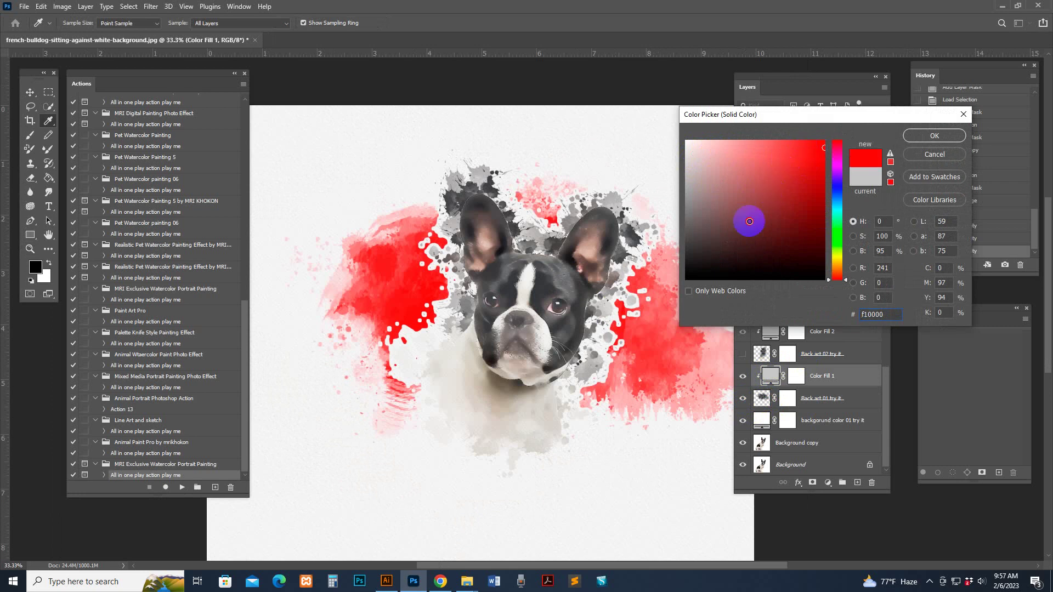
{"action": "left_click_drag", "start_coordinate": [749, 221], "coordinate": [729, 155]}
{"action": "left_click", "coordinate": [568, 329]}
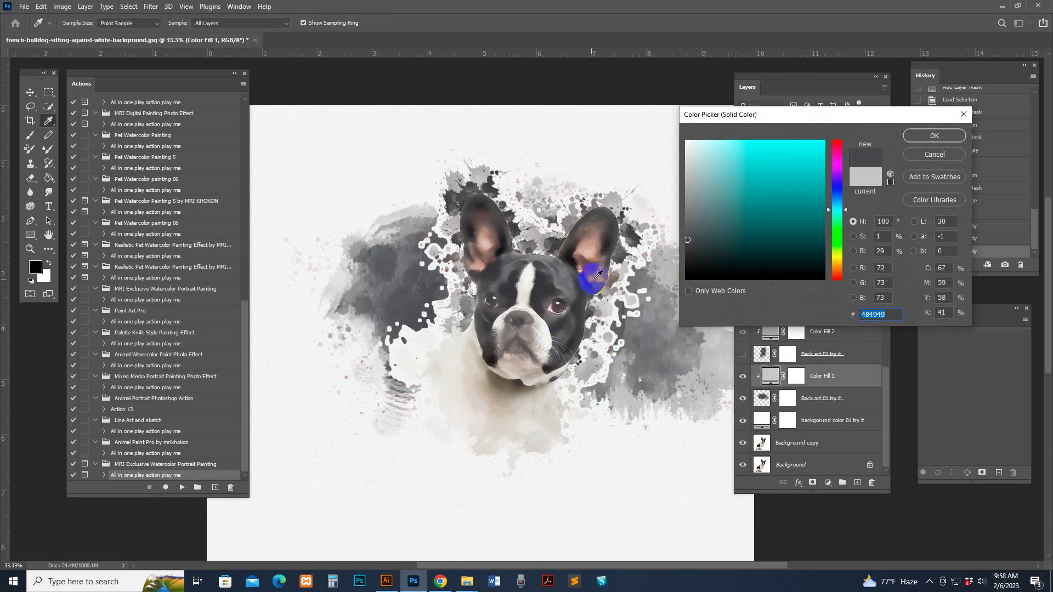
{"action": "left_click", "coordinate": [946, 139]}
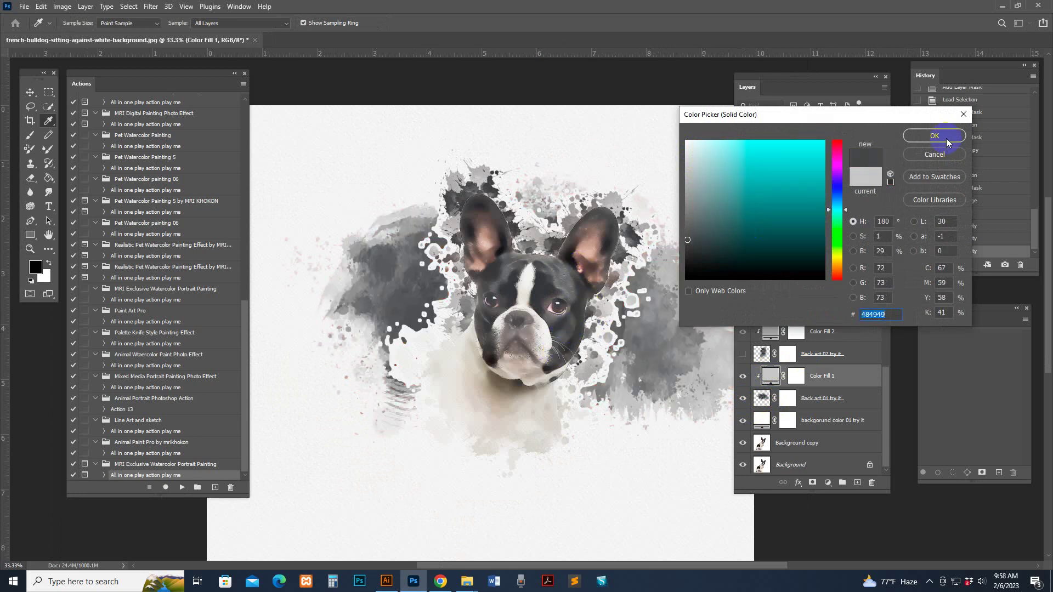
{"action": "left_click", "coordinate": [587, 249]}
{"action": "left_click", "coordinate": [584, 266]}
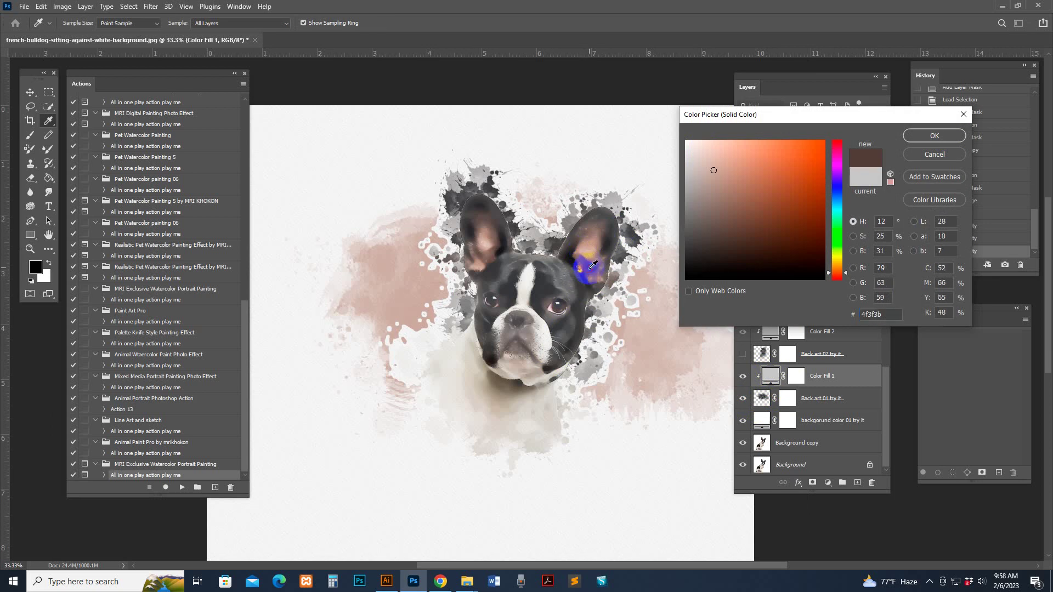
{"action": "left_click", "coordinate": [478, 245]}
{"action": "left_click", "coordinate": [480, 243]}
{"action": "left_click", "coordinate": [484, 240]}
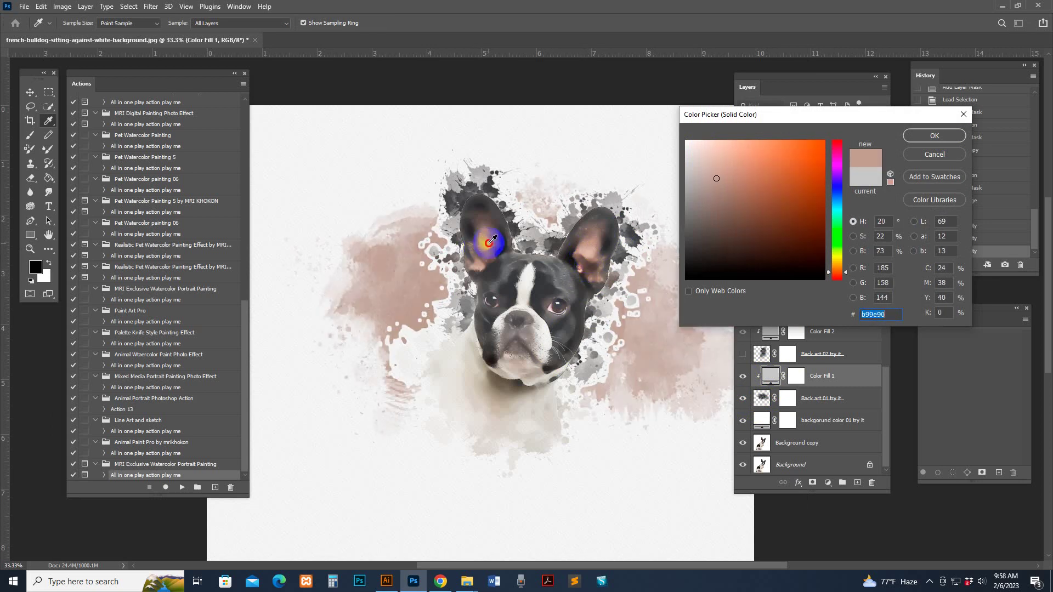
{"action": "left_click", "coordinate": [483, 239]}
{"action": "left_click", "coordinate": [629, 239]}
{"action": "left_click", "coordinate": [931, 142]}
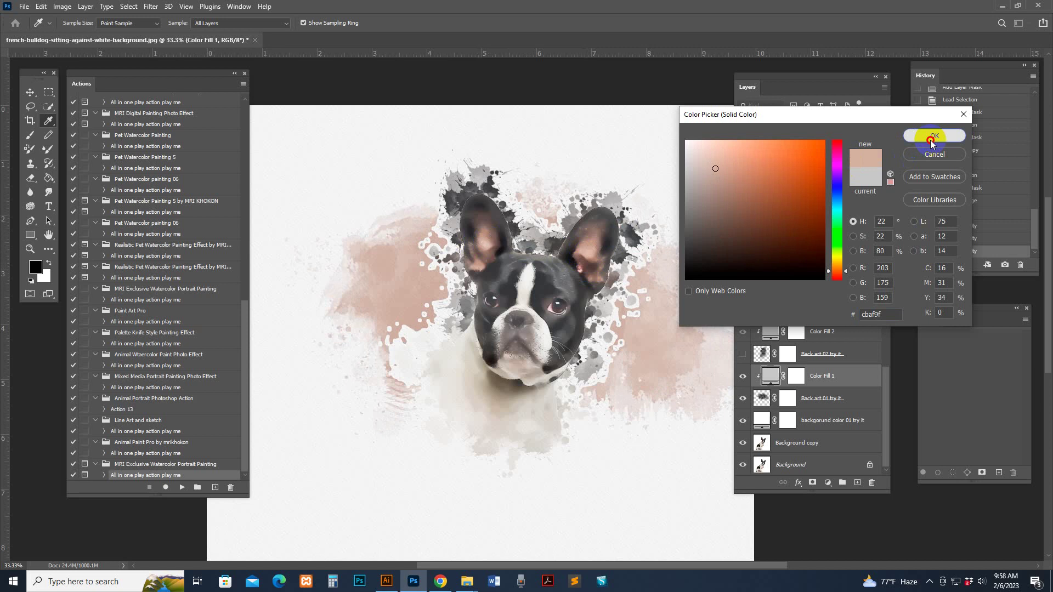
{"action": "left_click", "coordinate": [741, 400]}
{"action": "left_click", "coordinate": [741, 400]}
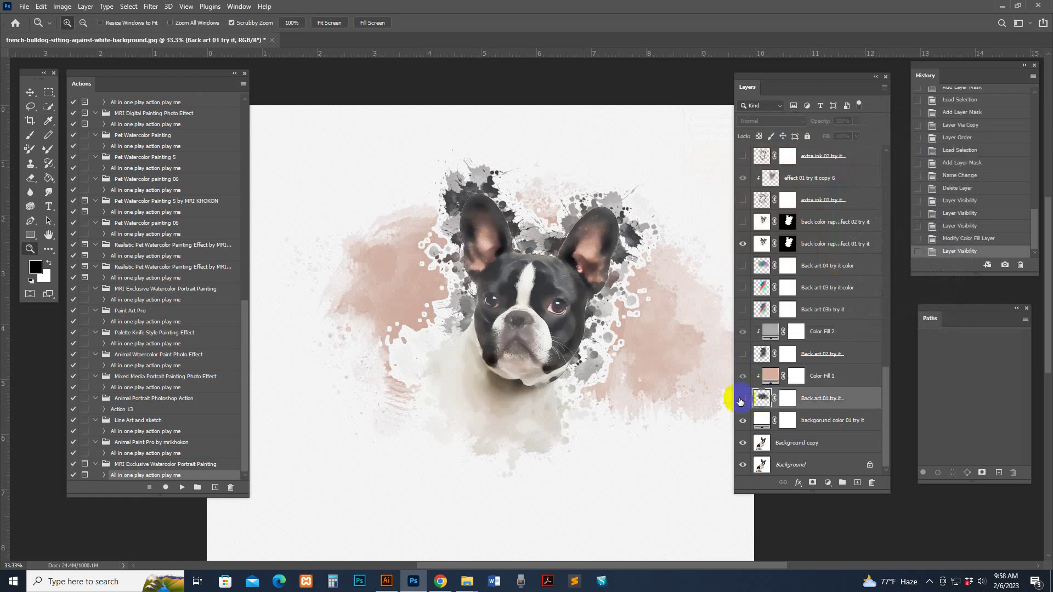
Compare the painting with and without the Back art 01 try it layer, leaving that layer hidden
{"action": "left_click", "coordinate": [740, 400]}
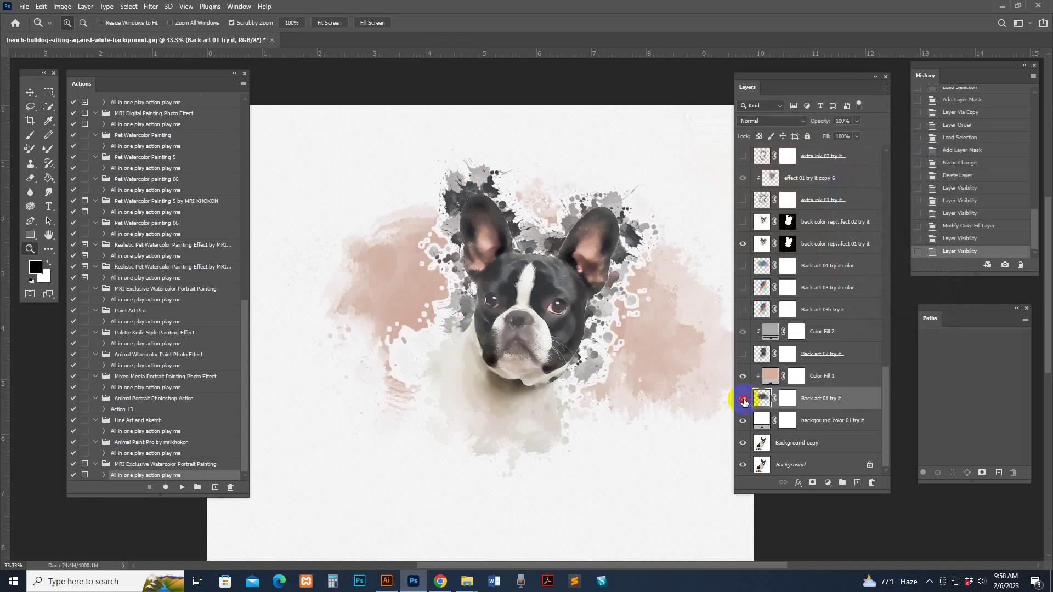
{"action": "left_click", "coordinate": [744, 400]}
{"action": "left_click", "coordinate": [740, 399]}
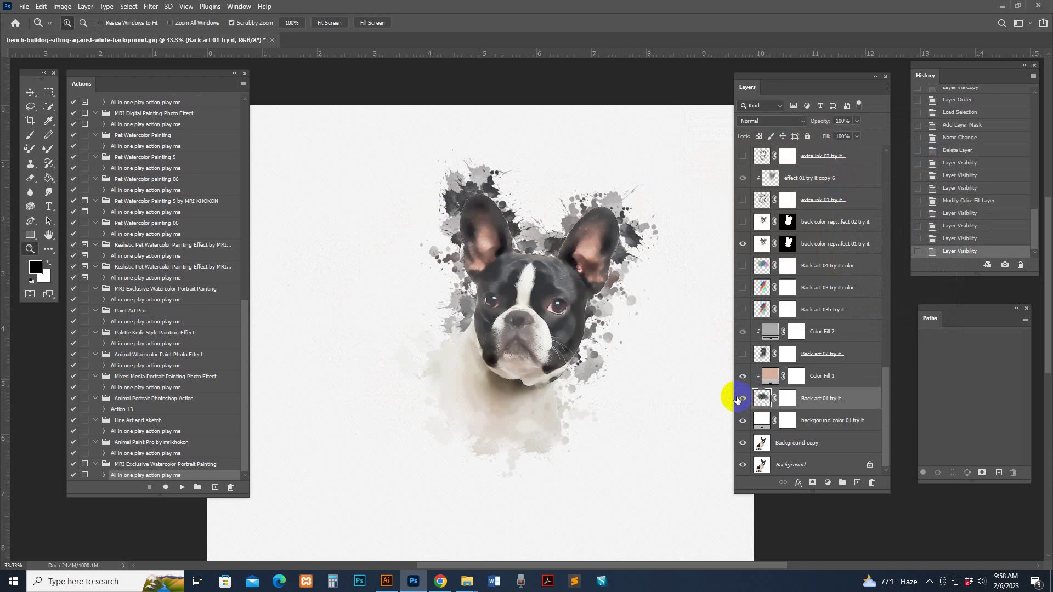
{"action": "left_click", "coordinate": [742, 397]}
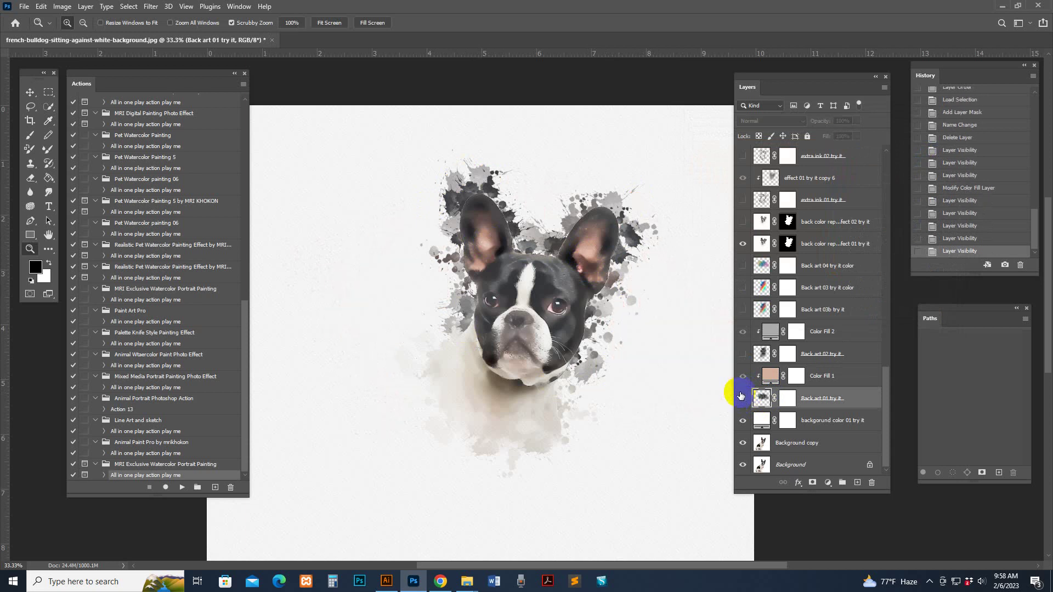
Show the Back art 02 try it layer together with the Back art 01 try it layer
{"action": "left_click", "coordinate": [761, 356]}
{"action": "left_click", "coordinate": [743, 354]}
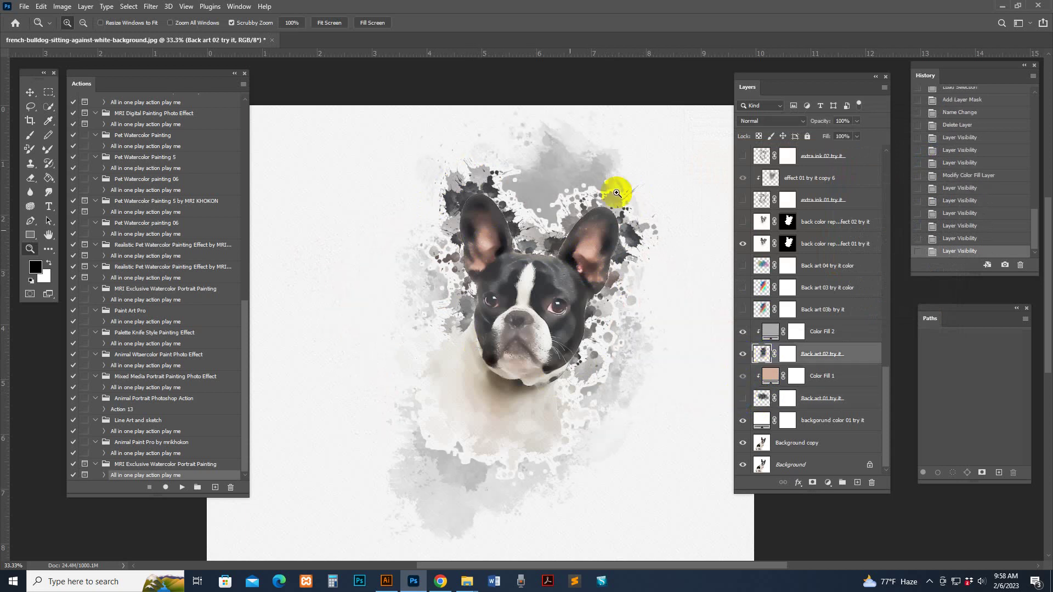
{"action": "left_click", "coordinate": [743, 398]}
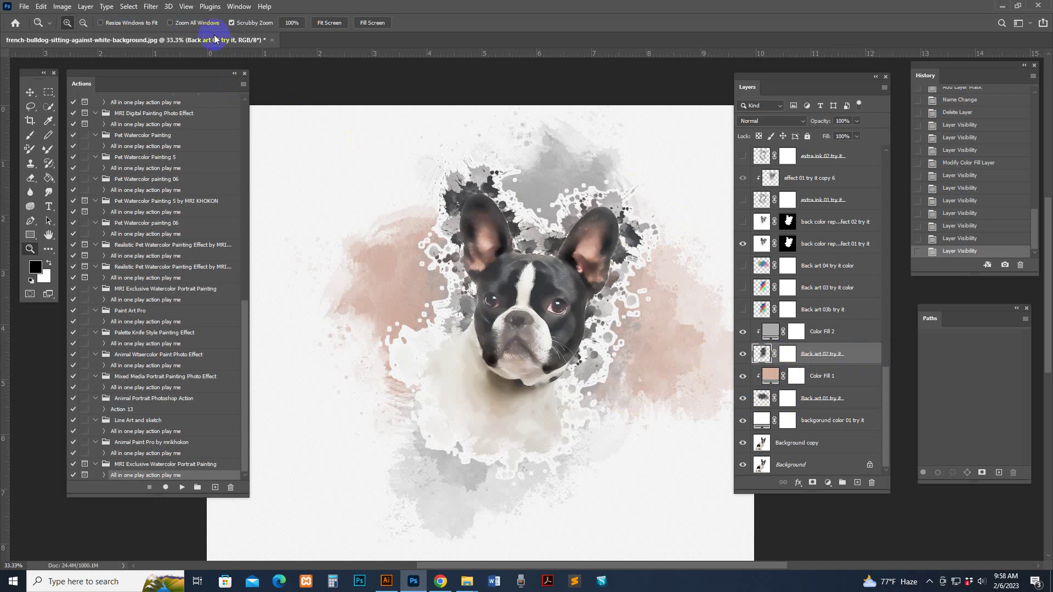
Rotate the Back art 02 try it layer about 21.4° clockwise behind the dog and compare the painting with and without it
{"action": "left_click", "coordinate": [30, 93]}
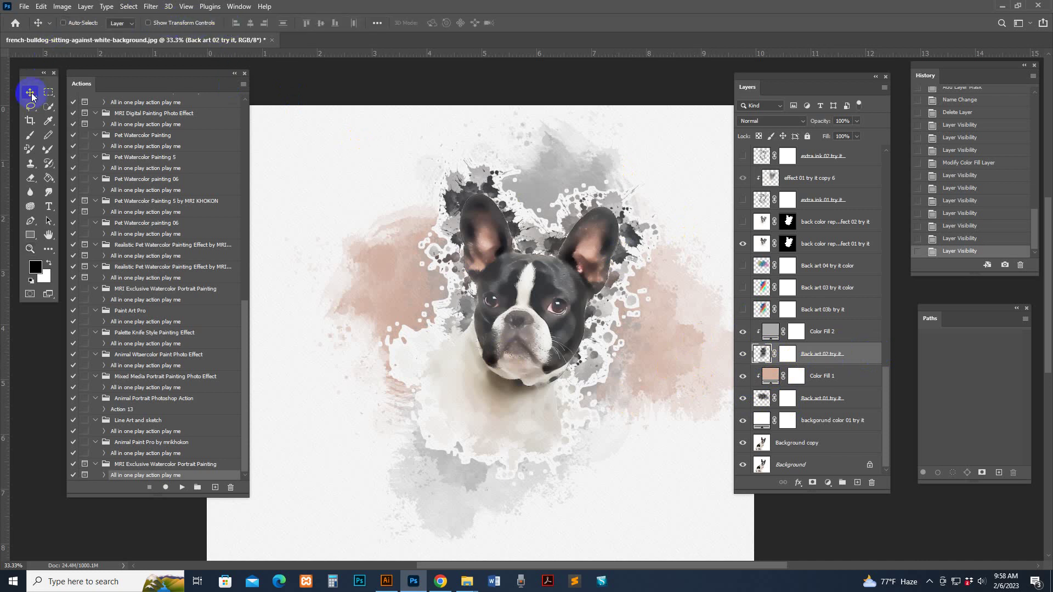
{"action": "left_click", "coordinate": [148, 23]}
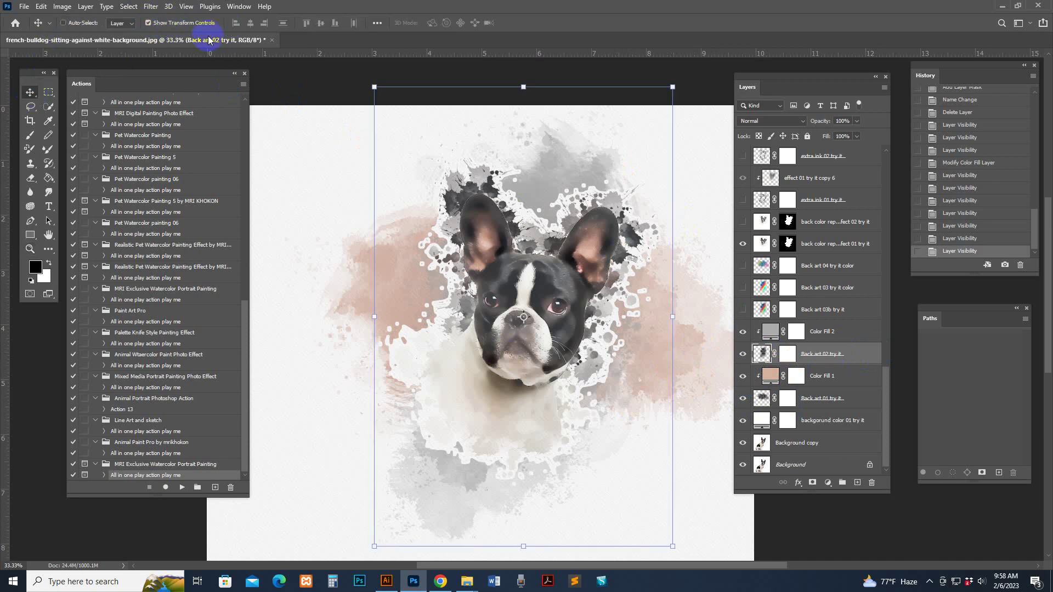
{"action": "mouse_move", "coordinate": [696, 77]}
{"action": "left_mouse_down"}
{"action": "mouse_move", "coordinate": [703, 94]}
{"action": "mouse_move", "coordinate": [678, 84]}
{"action": "left_mouse_up"}
{"action": "left_click_drag", "start_coordinate": [740, 184], "coordinate": [705, 183]}
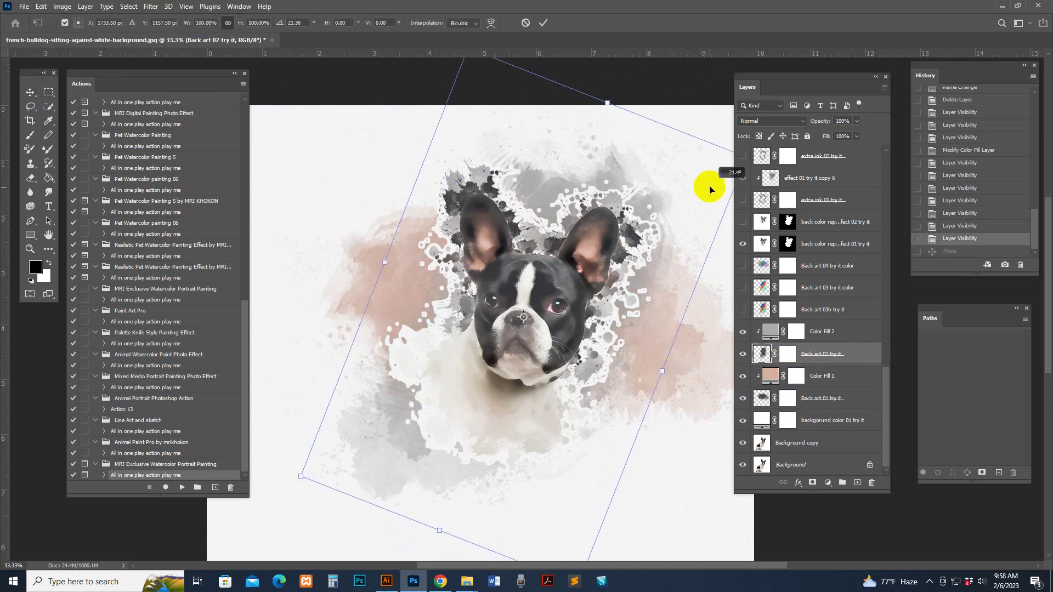
{"action": "key", "text": "Return"}
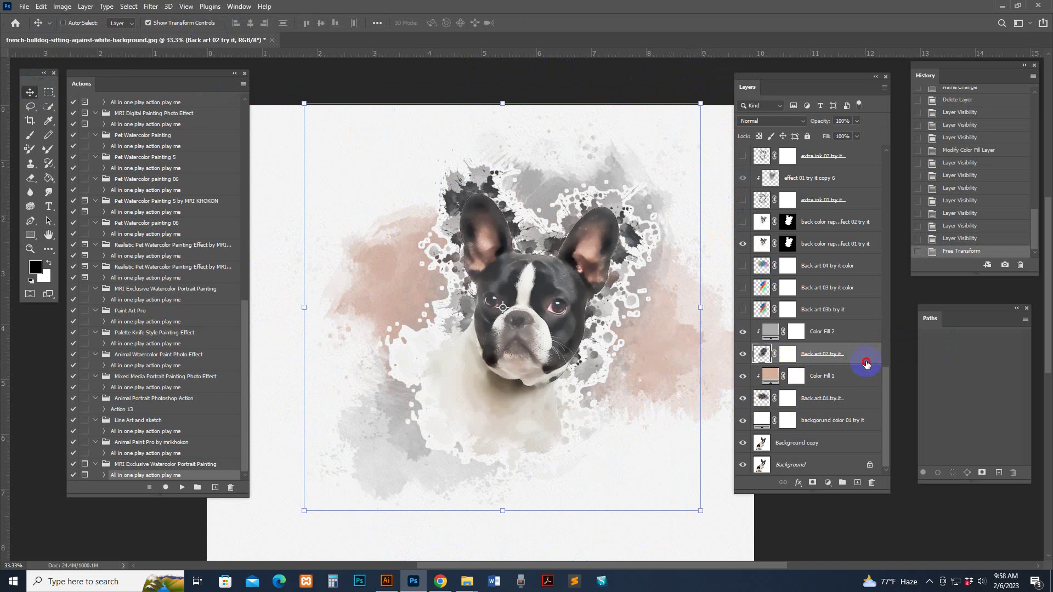
{"action": "left_click", "coordinate": [743, 354]}
{"action": "left_click", "coordinate": [742, 354]}
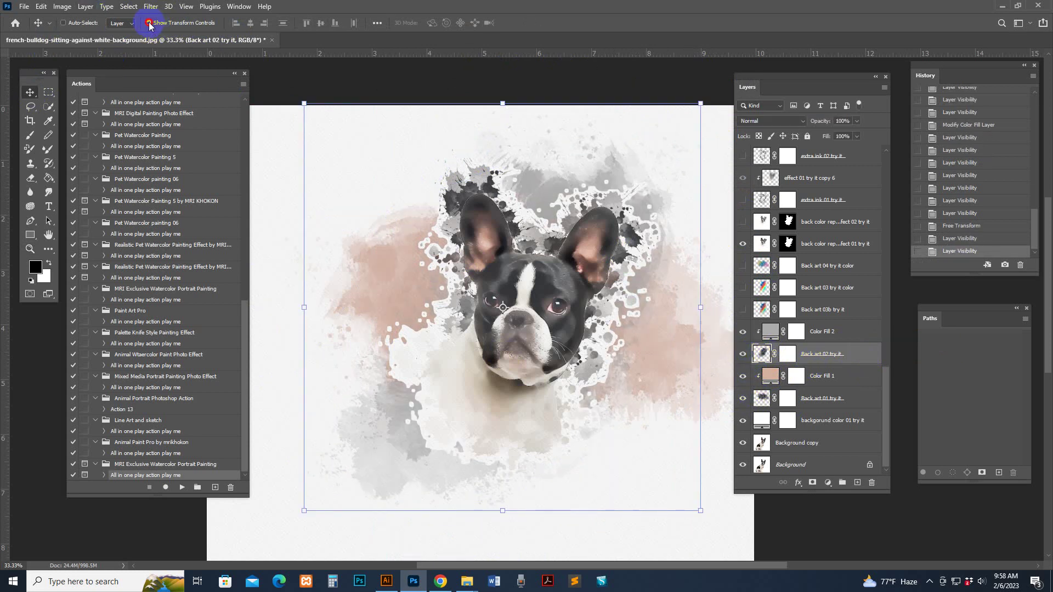
{"action": "left_click", "coordinate": [148, 23]}
Hide the Back art 01 and Back art 02 try it layers and briefly preview the Back art 03b try it layer
{"action": "left_click", "coordinate": [743, 354]}
{"action": "left_click", "coordinate": [743, 398]}
{"action": "double_click", "coordinate": [767, 332]}
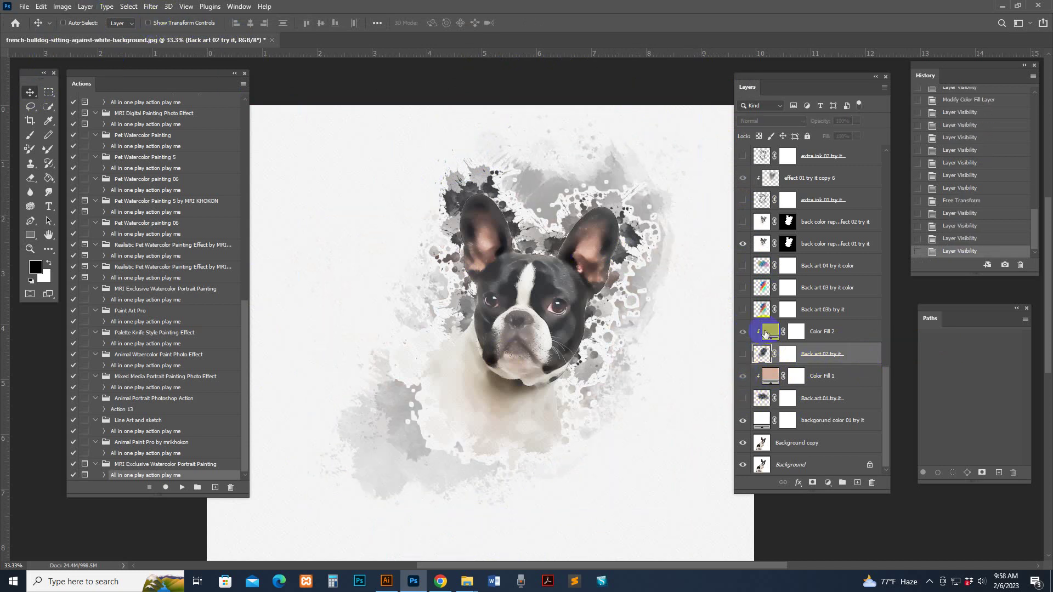
{"action": "left_click", "coordinate": [762, 310]}
{"action": "left_click", "coordinate": [744, 310]}
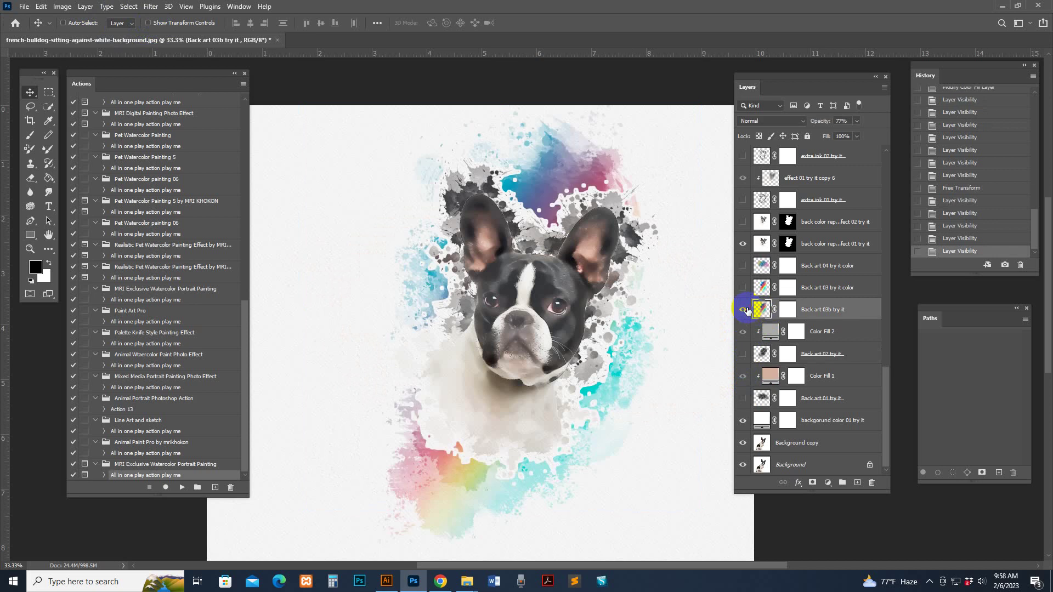
{"action": "left_click", "coordinate": [744, 309]}
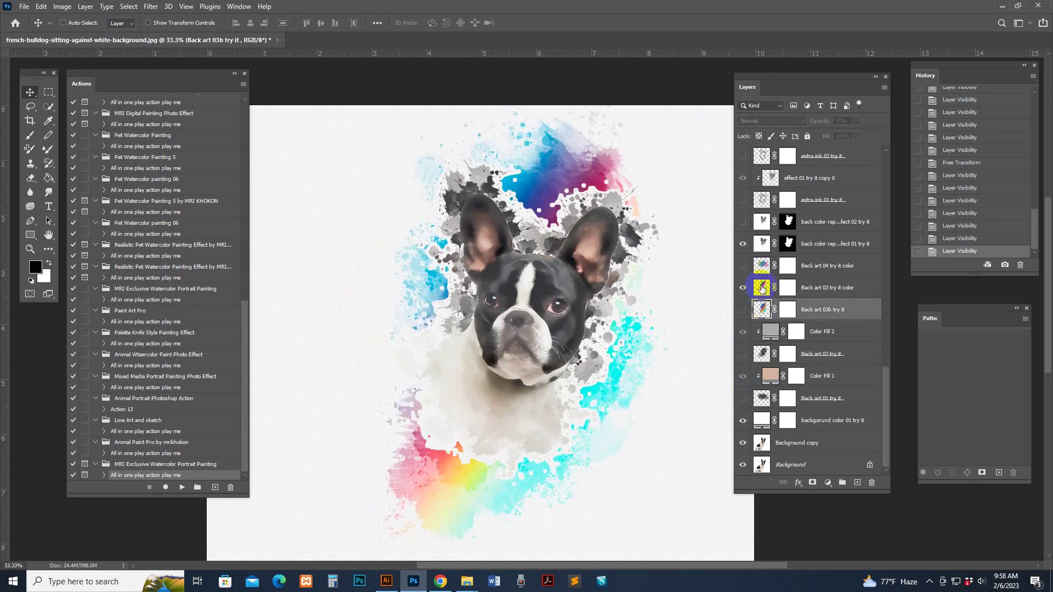
Preview the Back art 03 try it color and Back art 04 try it color layers in turn, leaving both hidden
{"action": "left_click", "coordinate": [762, 287]}
{"action": "left_click", "coordinate": [745, 288]}
{"action": "left_click", "coordinate": [762, 266]}
{"action": "left_click", "coordinate": [748, 267]}
{"action": "left_click", "coordinate": [747, 266]}
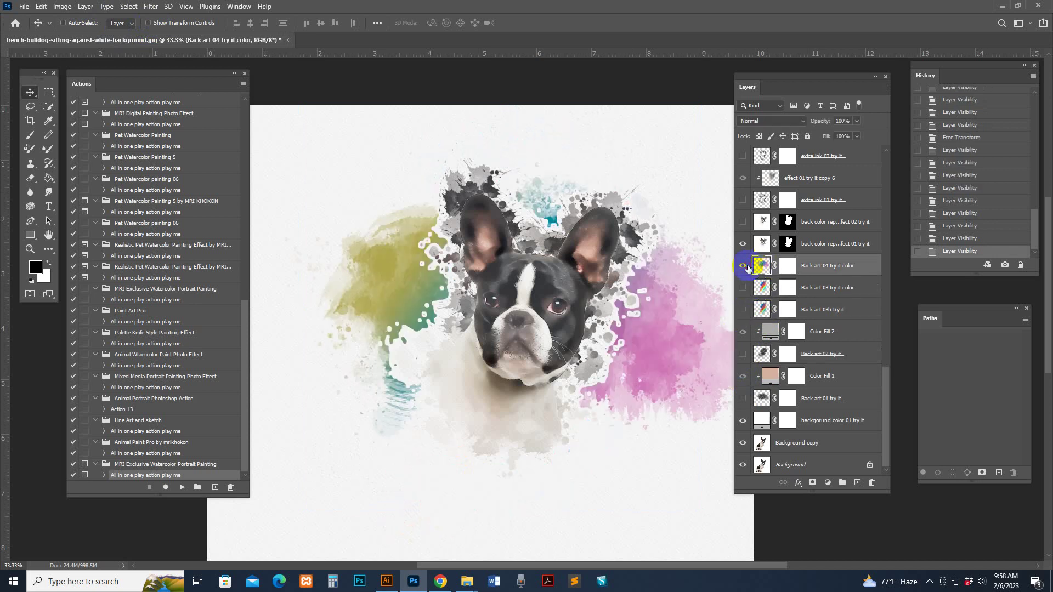
{"action": "left_click", "coordinate": [745, 266]}
Compare the portrait with and without the back color replace effect 01 try it layer, keeping it shown
{"action": "left_click", "coordinate": [756, 244]}
{"action": "left_click", "coordinate": [742, 244]}
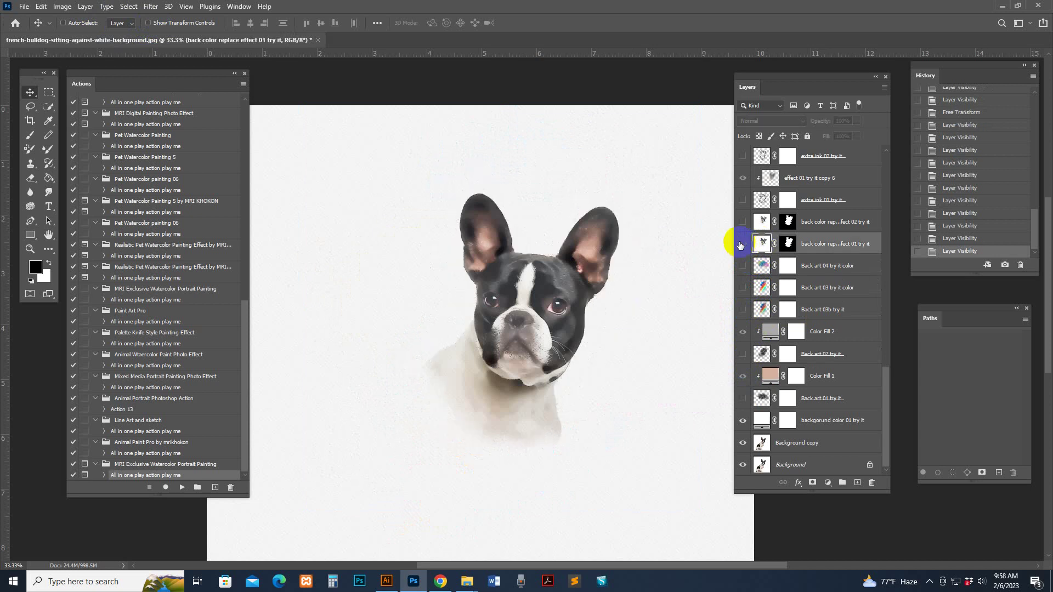
{"action": "left_click", "coordinate": [742, 244]}
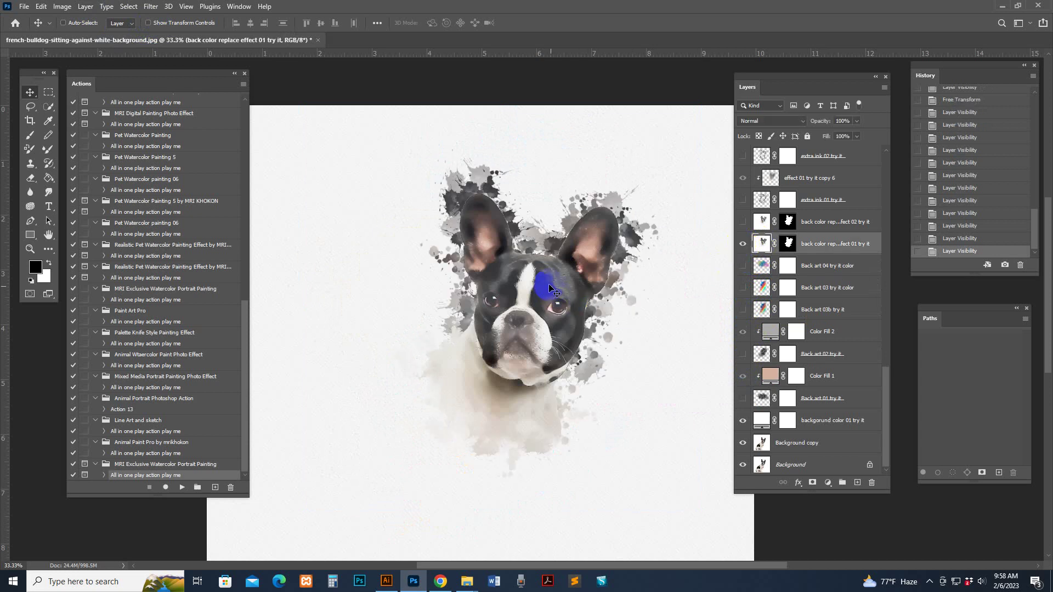
Show the back color replace effect 02 try it layer and compare the splatter around the dog with and without it
{"action": "key", "text": "z"}
{"action": "left_click", "coordinate": [554, 284]}
{"action": "left_click", "coordinate": [756, 242]}
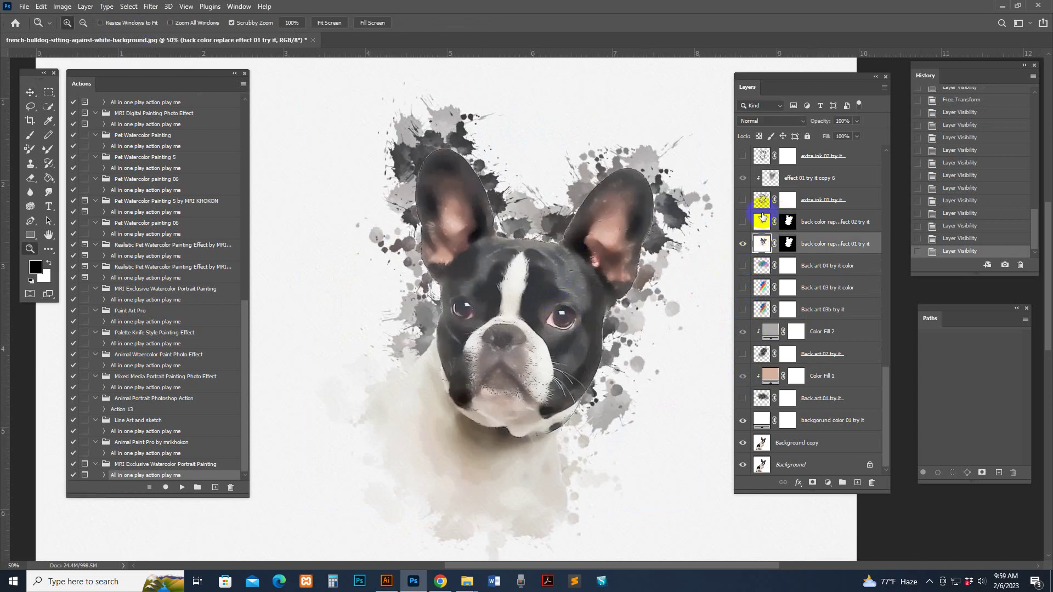
{"action": "left_click", "coordinate": [762, 220]}
{"action": "left_click", "coordinate": [743, 222]}
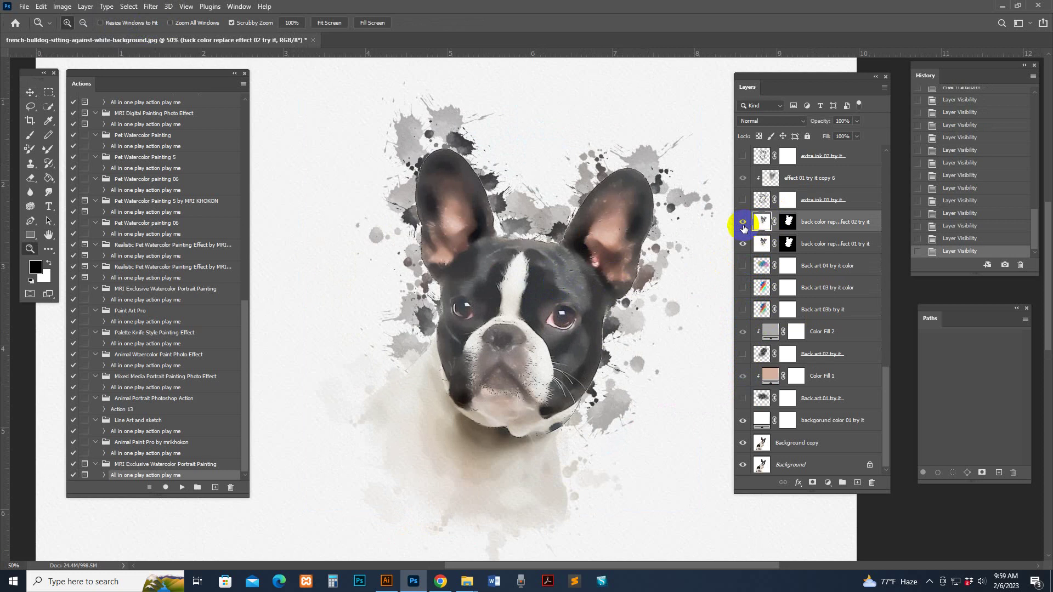
{"action": "left_click", "coordinate": [744, 222]}
{"action": "left_click", "coordinate": [743, 222]}
Widen the Layers panel to fit the full layer names and hide the back color replace effect 02 try it layer
{"action": "left_click", "coordinate": [760, 243]}
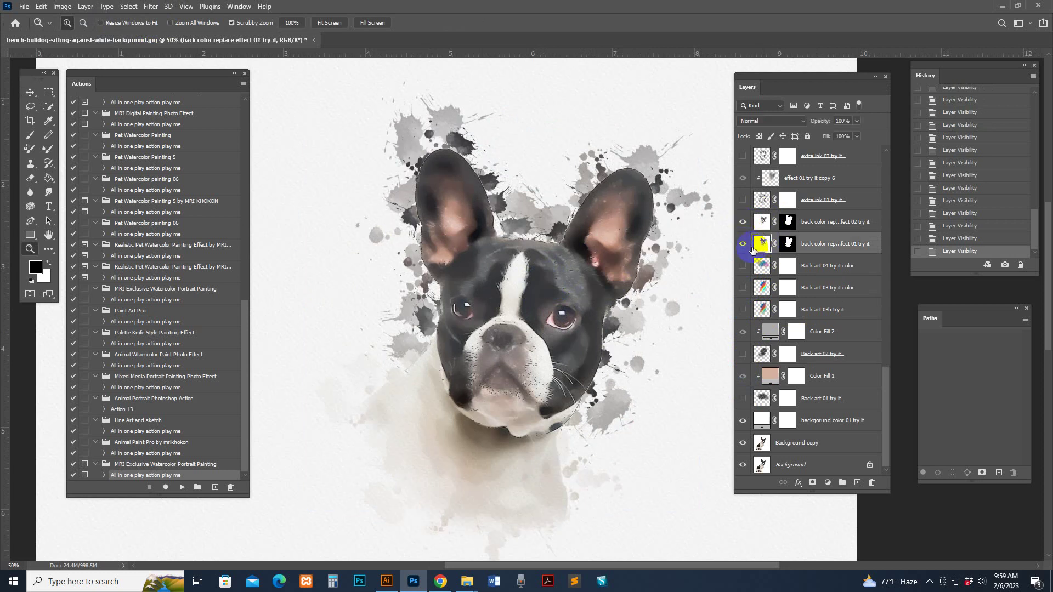
{"action": "left_click", "coordinate": [736, 469]}
{"action": "left_click_drag", "start_coordinate": [737, 492], "coordinate": [721, 492]}
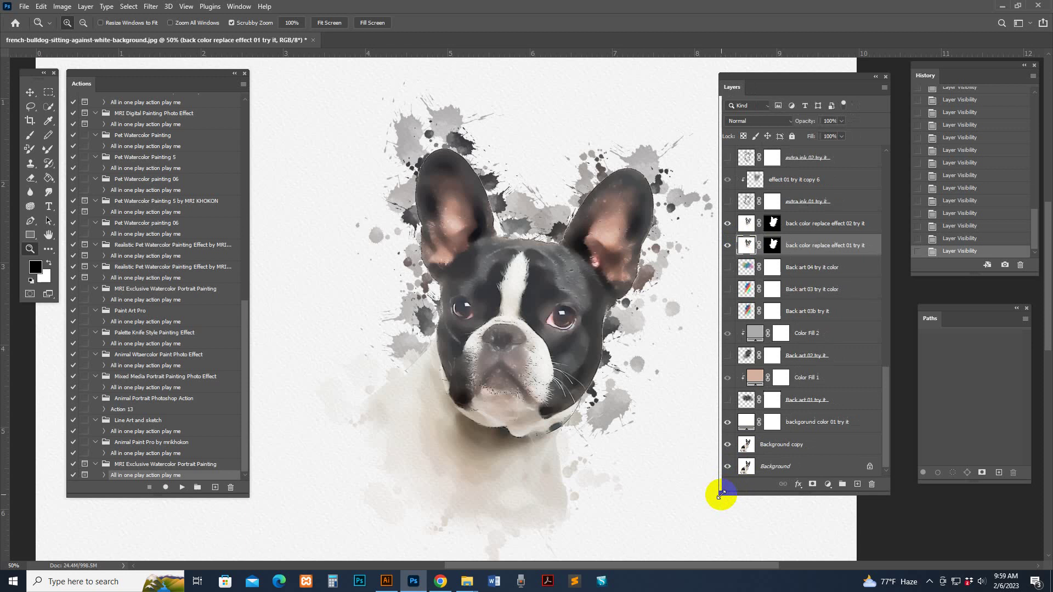
{"action": "left_click", "coordinate": [745, 230]}
{"action": "left_click", "coordinate": [728, 223]}
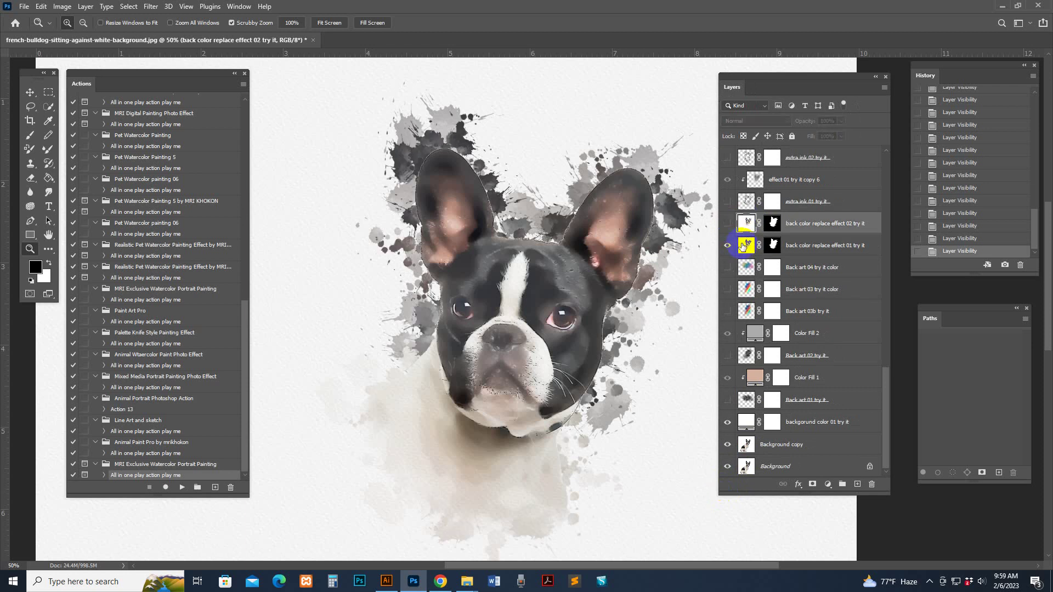
{"action": "left_click", "coordinate": [743, 246]}
{"action": "left_click", "coordinate": [748, 222]}
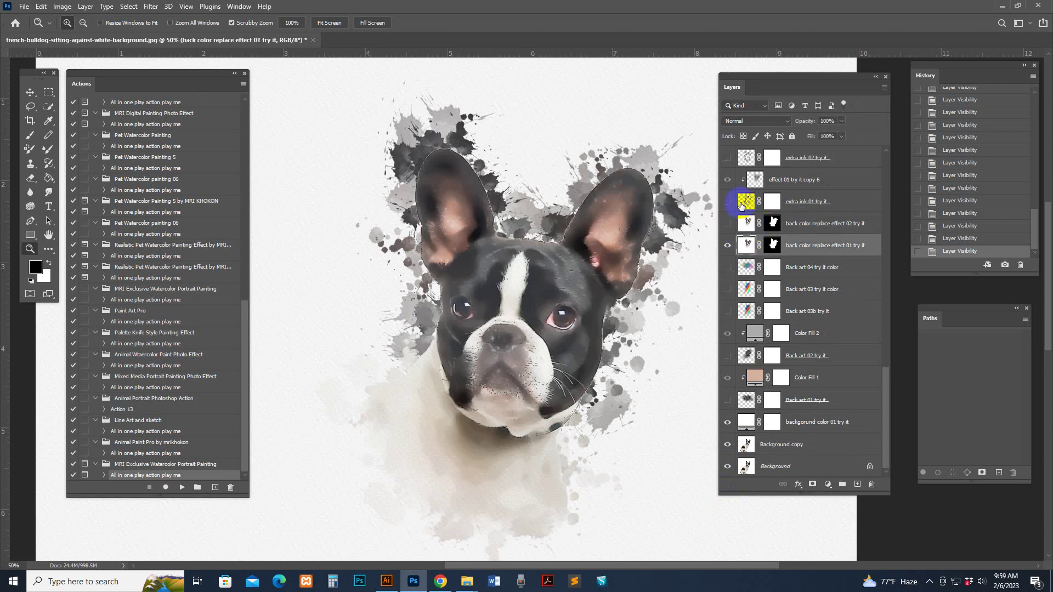
Show the extra ink 01 try it layer and compare the ink splatters around the dog with and without it
{"action": "left_click", "coordinate": [746, 202]}
{"action": "left_click", "coordinate": [728, 202]}
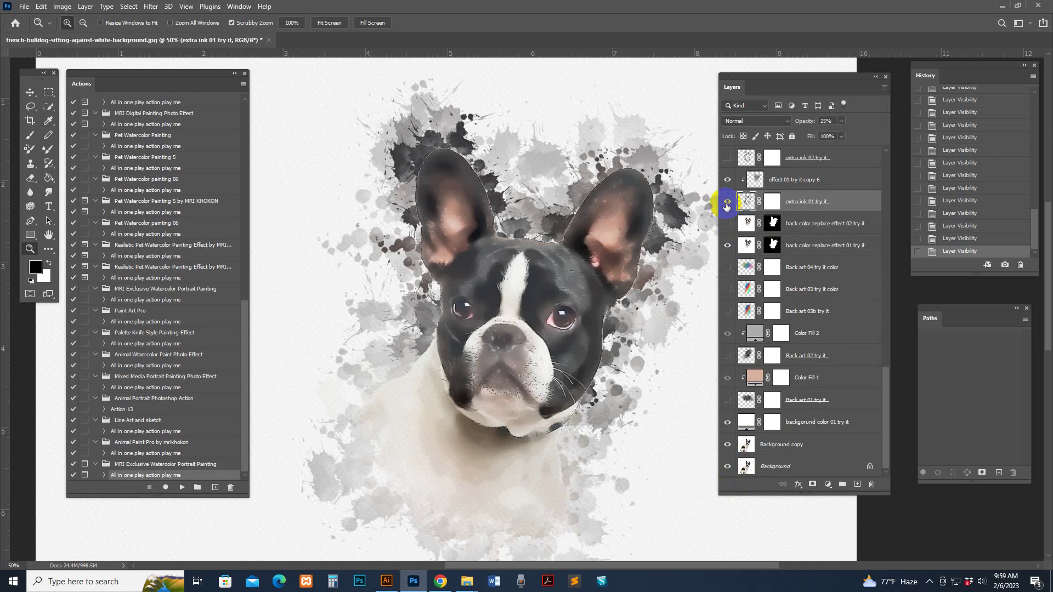
{"action": "left_click", "coordinate": [726, 203]}
{"action": "left_click", "coordinate": [726, 203]}
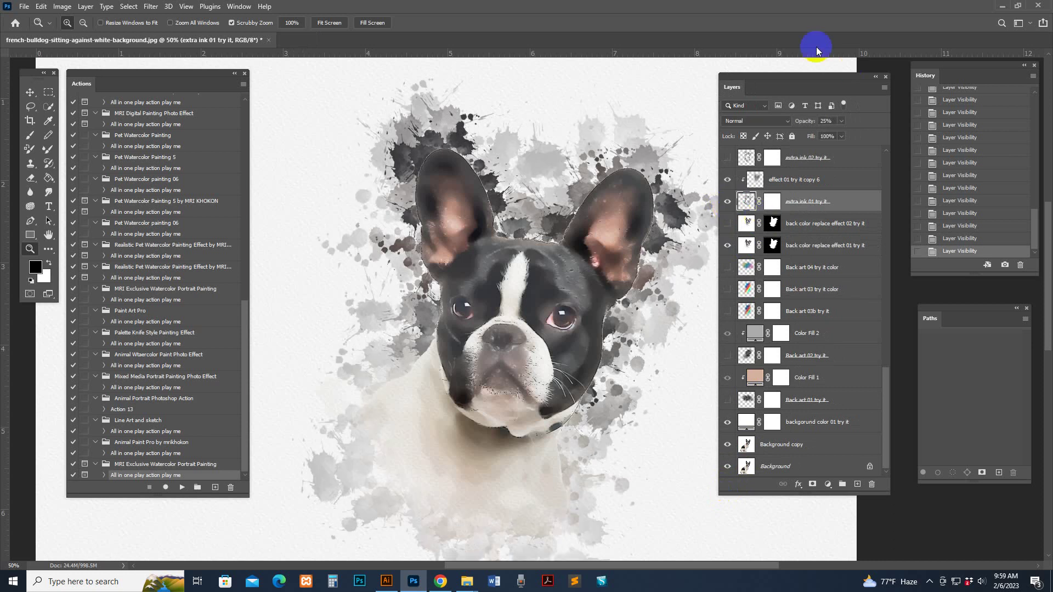
{"action": "left_click_drag", "start_coordinate": [764, 88], "coordinate": [774, 86]}
{"action": "scroll", "coordinate": [757, 252], "scroll_direction": "up", "scroll_amount": 3}
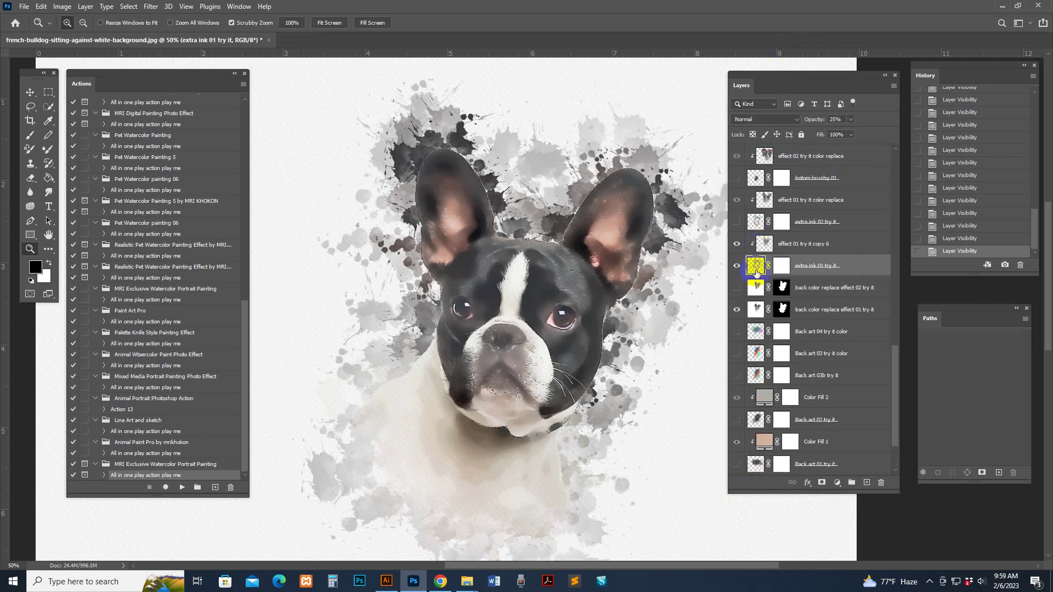
{"action": "left_click", "coordinate": [737, 268]}
{"action": "left_click", "coordinate": [738, 267]}
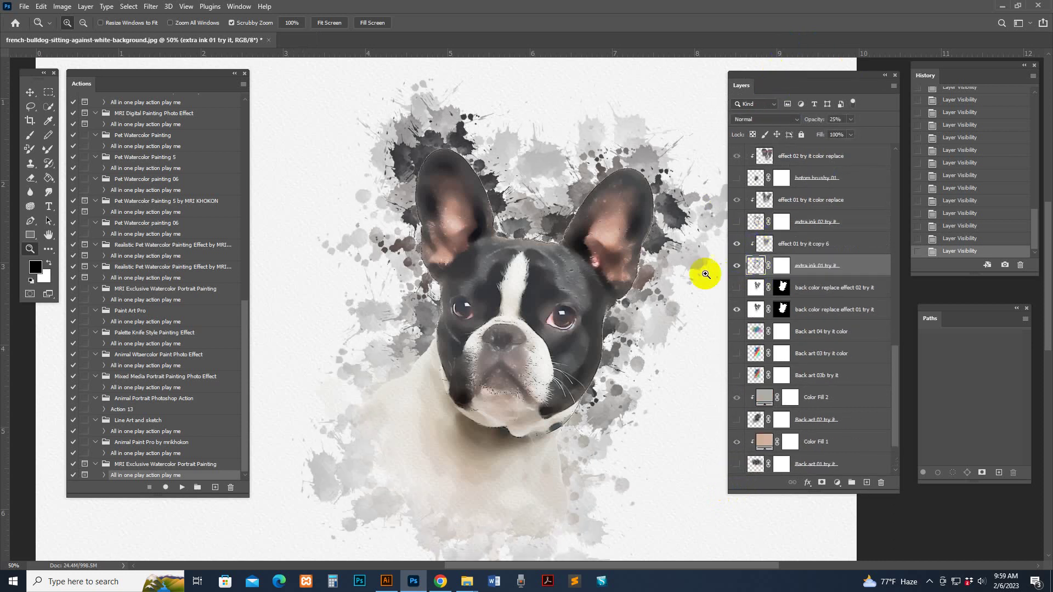
Show the extra ink 02 try it layer and compare the painting with and without its splatters
{"action": "left_click", "coordinate": [776, 242]}
{"action": "left_click", "coordinate": [756, 221]}
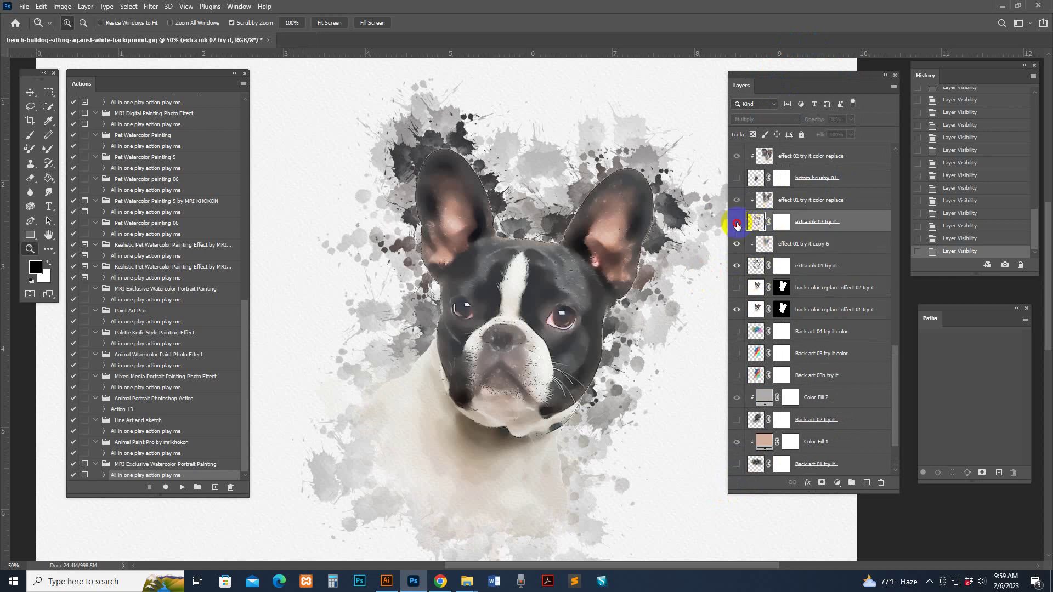
{"action": "left_click", "coordinate": [738, 222]}
{"action": "left_click", "coordinate": [738, 224]}
{"action": "left_click", "coordinate": [737, 223]}
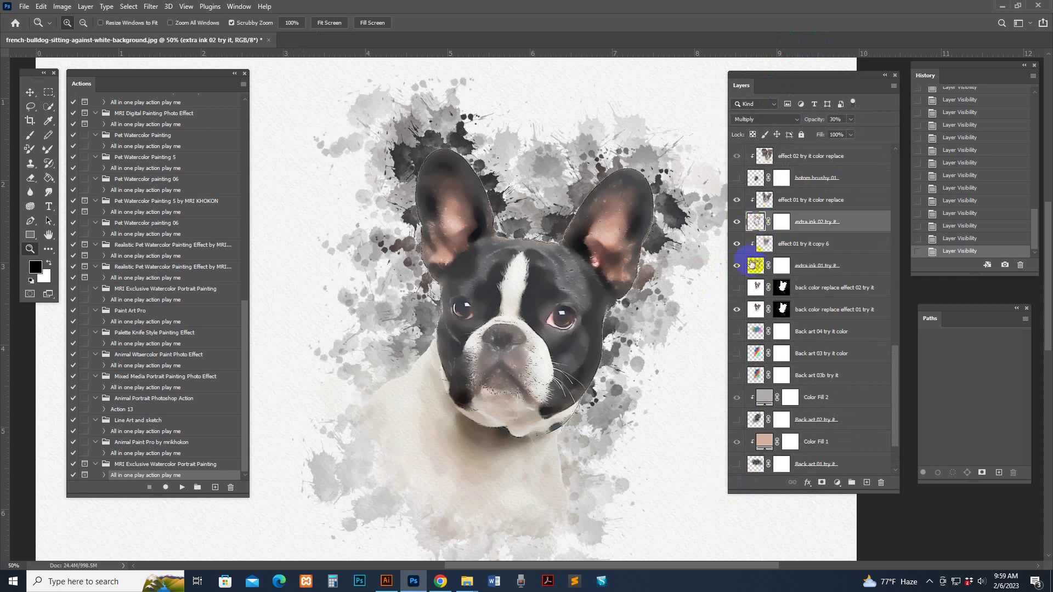
Hide the extra ink 01 try it layer and inspect the splatters around the dog without it
{"action": "left_click", "coordinate": [756, 267]}
{"action": "left_click", "coordinate": [737, 269]}
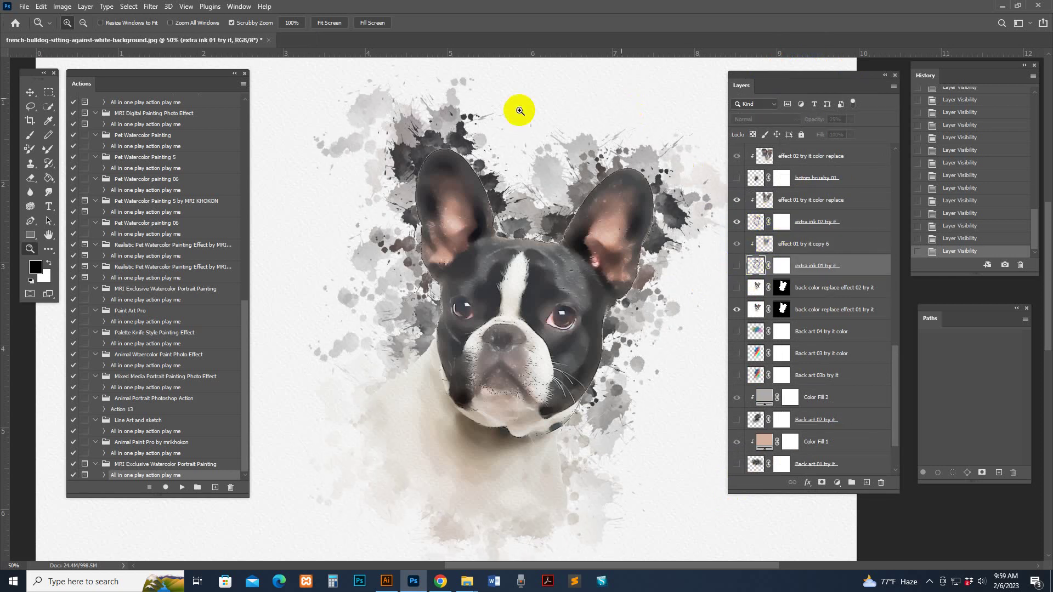
{"action": "left_click_drag", "start_coordinate": [573, 251], "coordinate": [546, 254]}
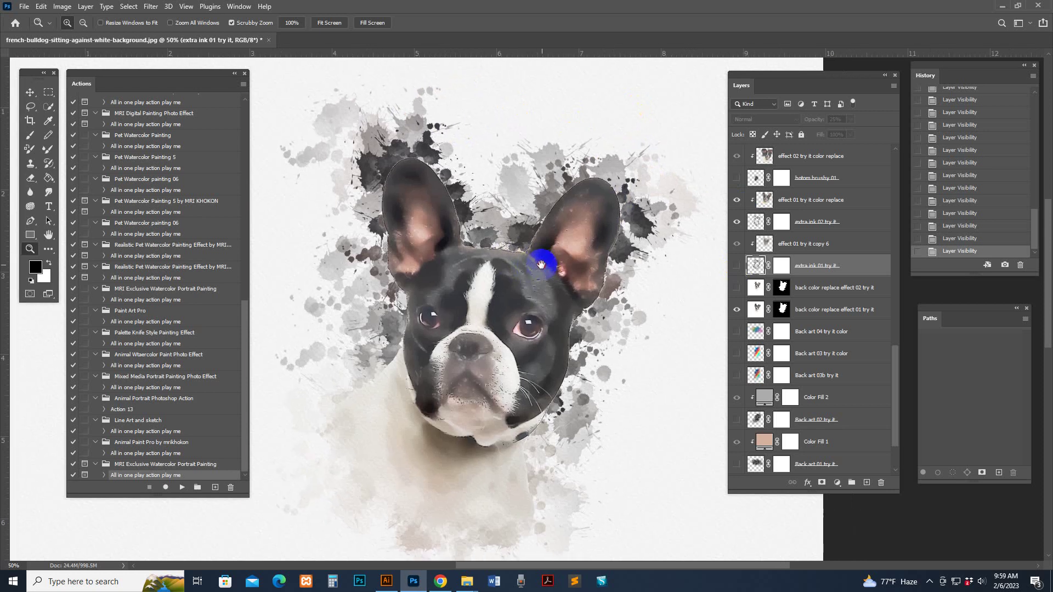
Show the botom brushy 01 layer and repeatedly compare the lower brushwork with and without it, close up and zoomed out
{"action": "left_click", "coordinate": [776, 226]}
{"action": "scroll", "coordinate": [768, 236], "scroll_direction": "up", "scroll_amount": 2}
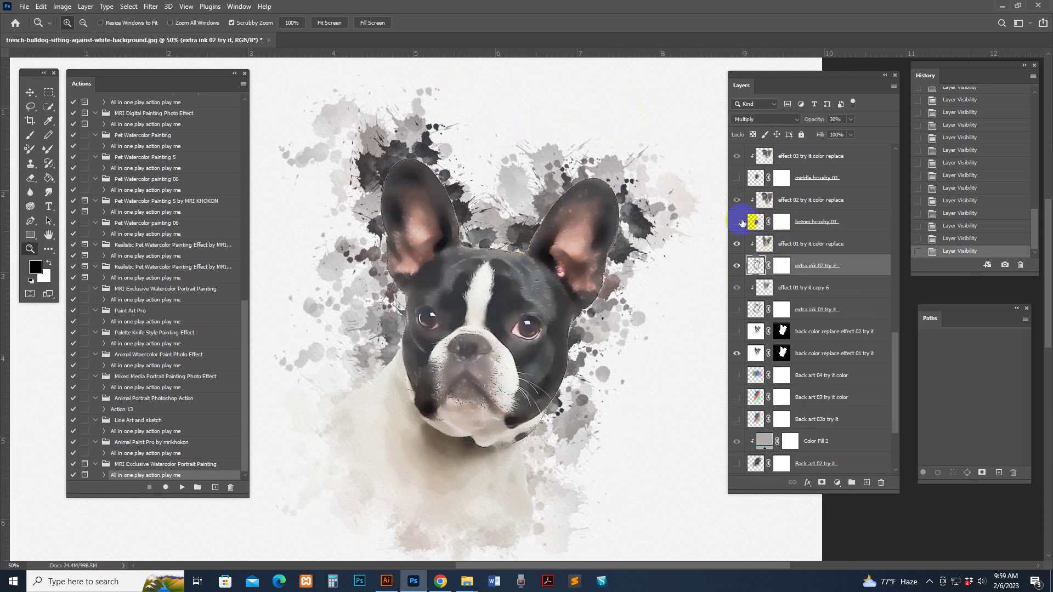
{"action": "left_click", "coordinate": [738, 222]}
{"action": "left_click", "coordinate": [738, 222]}
{"action": "left_click", "coordinate": [738, 222]}
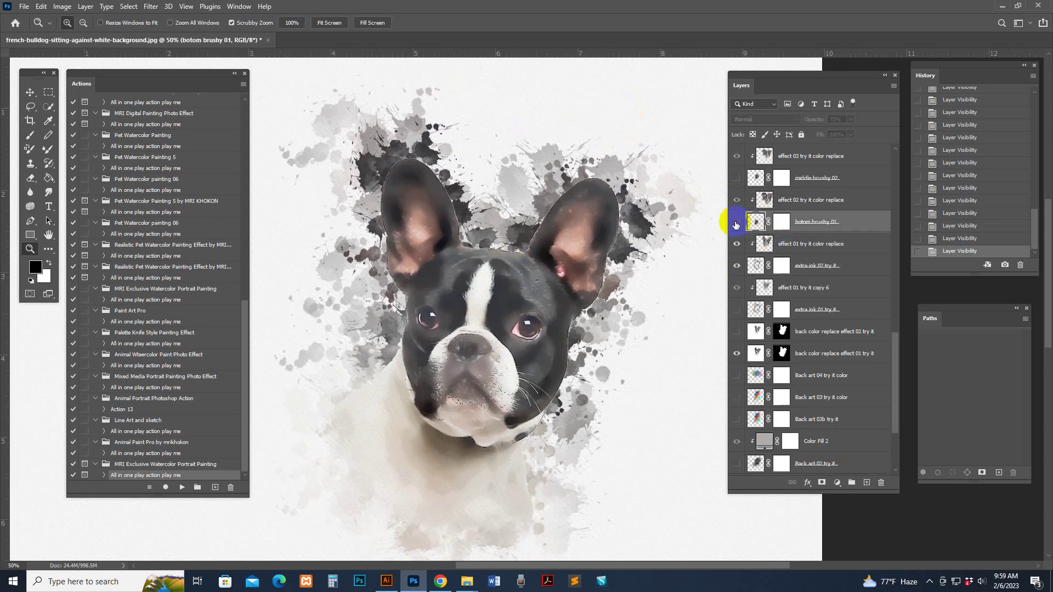
{"action": "left_click", "coordinate": [738, 221]}
{"action": "scroll", "coordinate": [602, 348], "scroll_direction": "down", "scroll_amount": 2}
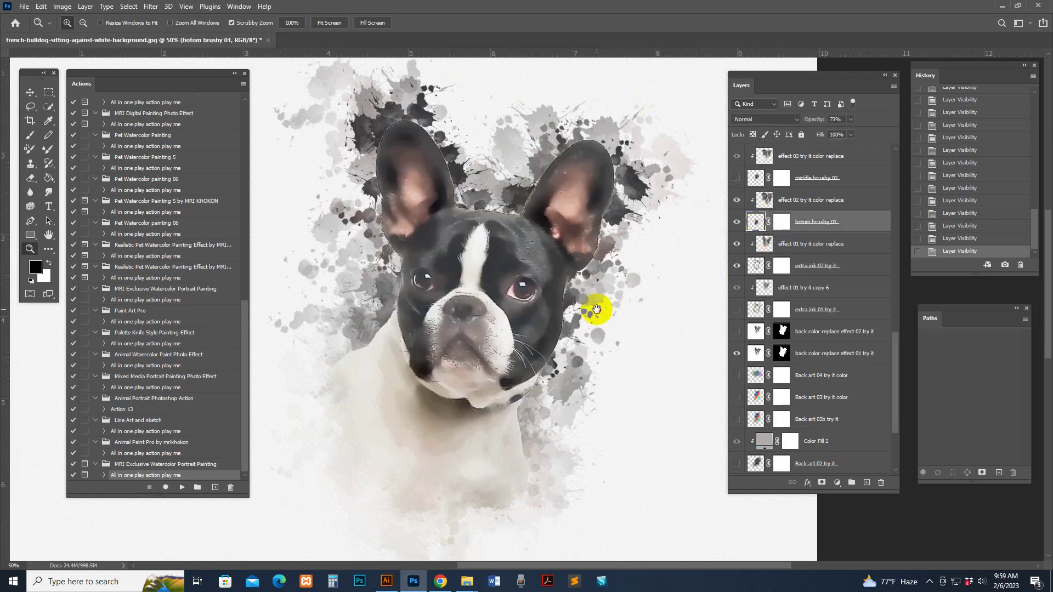
{"action": "left_click", "coordinate": [737, 222]}
{"action": "left_click", "coordinate": [737, 222]}
{"action": "left_click", "coordinate": [576, 288], "text": "alt"}
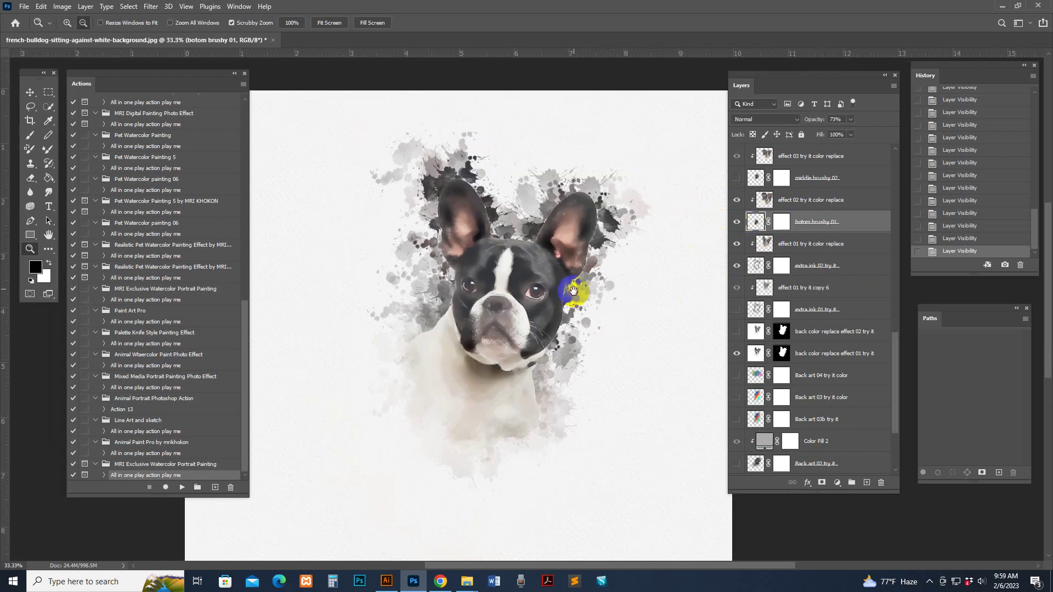
{"action": "left_click", "coordinate": [737, 222]}
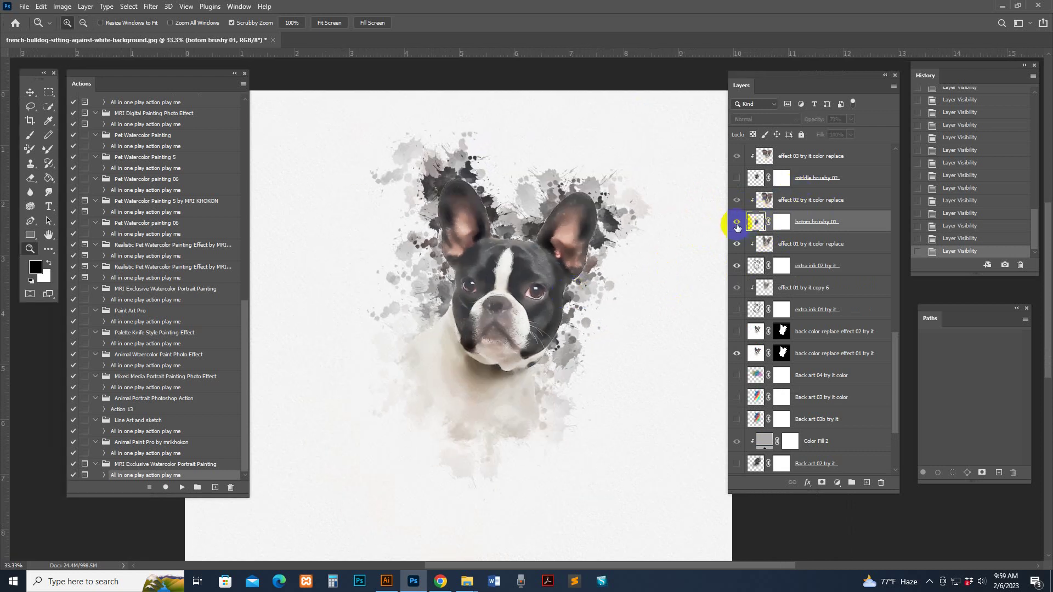
Show the botom brushy 01 layer again and briefly preview the painting with the middle brushy 02 layer
{"action": "left_click", "coordinate": [737, 222]}
{"action": "left_click", "coordinate": [756, 178]}
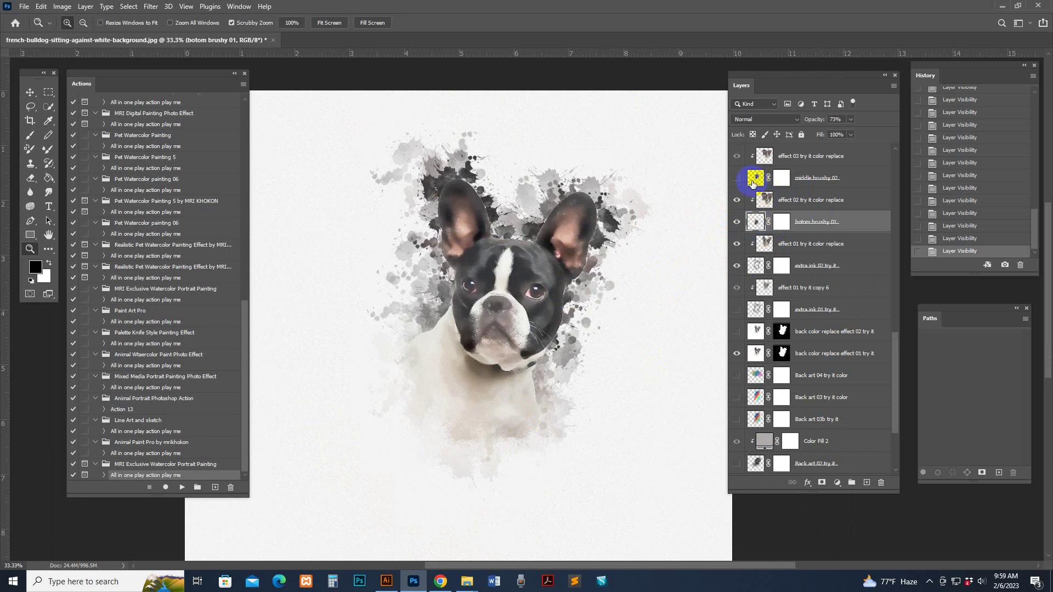
{"action": "left_click", "coordinate": [738, 178]}
{"action": "left_click", "coordinate": [738, 178]}
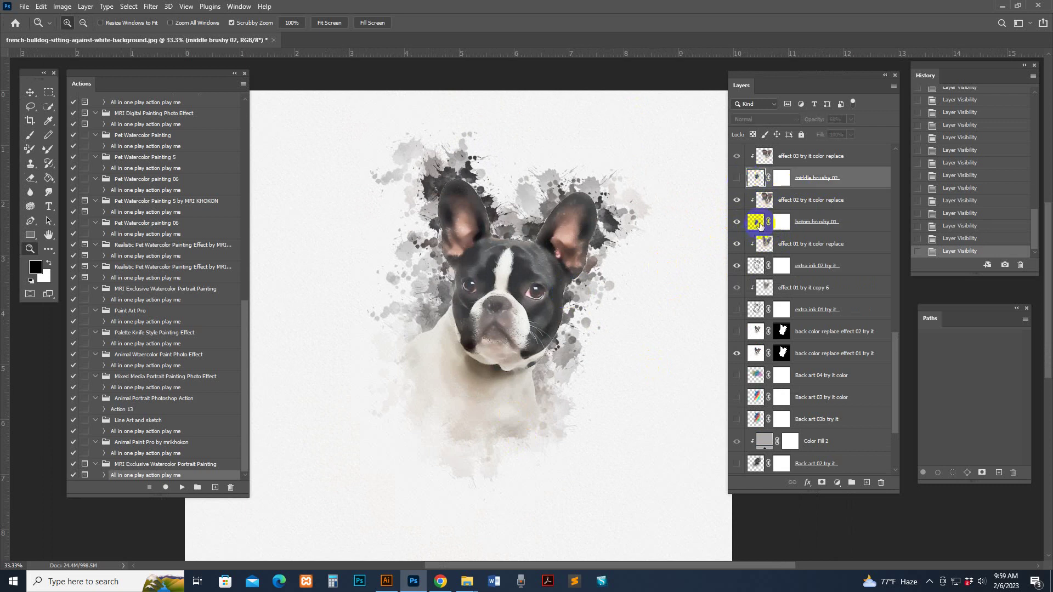
Enlarge the botom brushy 01 layer to about 117% and move its brushwork down and left over the dog's chest
{"action": "left_click", "coordinate": [757, 222]}
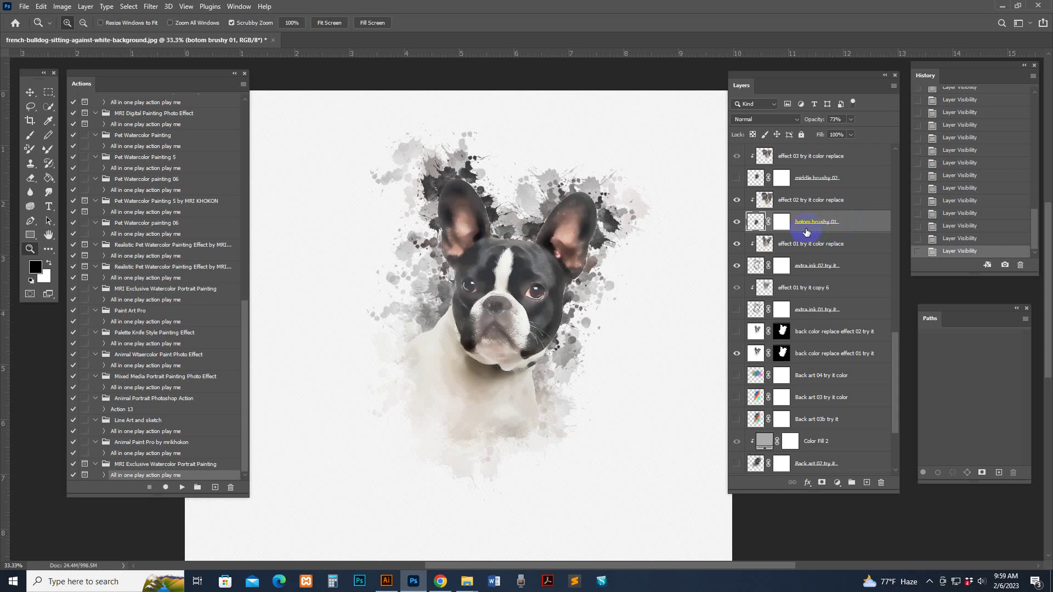
{"action": "key", "text": "ctrl+t"}
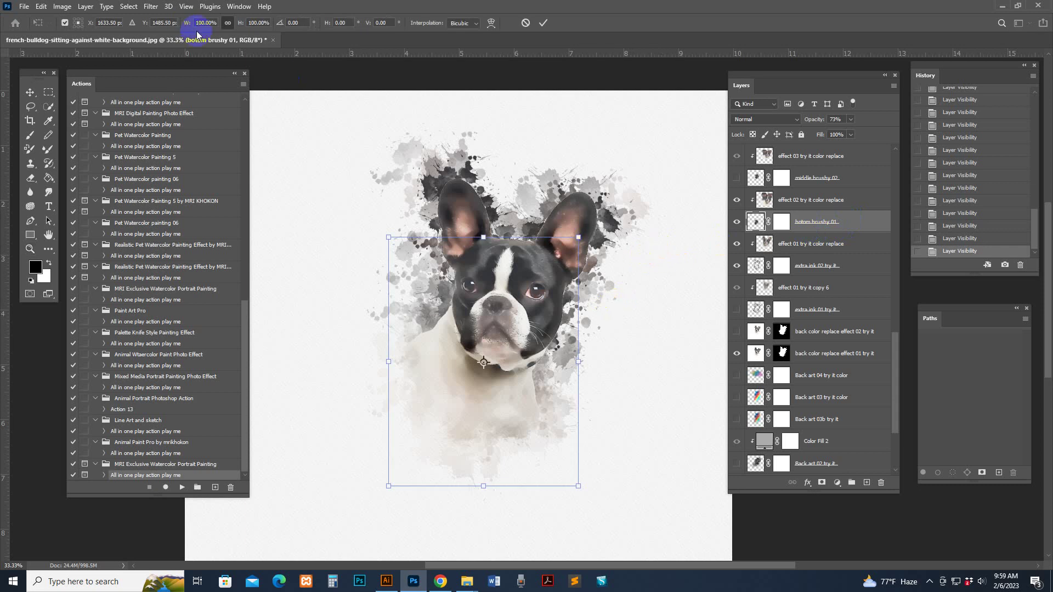
{"action": "left_click_drag", "start_coordinate": [579, 237], "coordinate": [611, 195]}
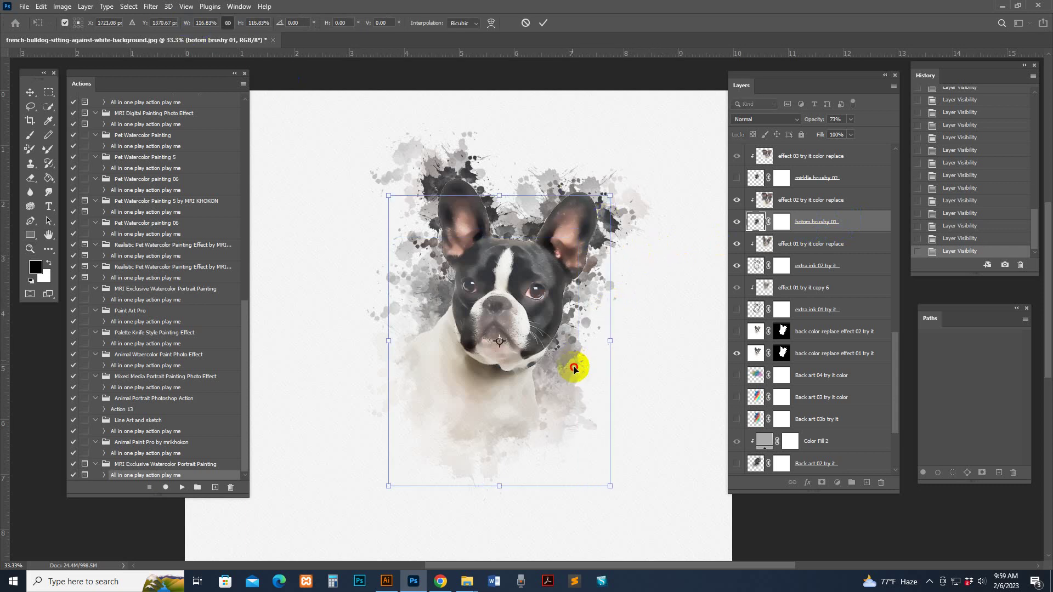
{"action": "left_click_drag", "start_coordinate": [574, 368], "coordinate": [522, 414]}
{"action": "key", "text": "Return"}
{"action": "key", "text": "z"}
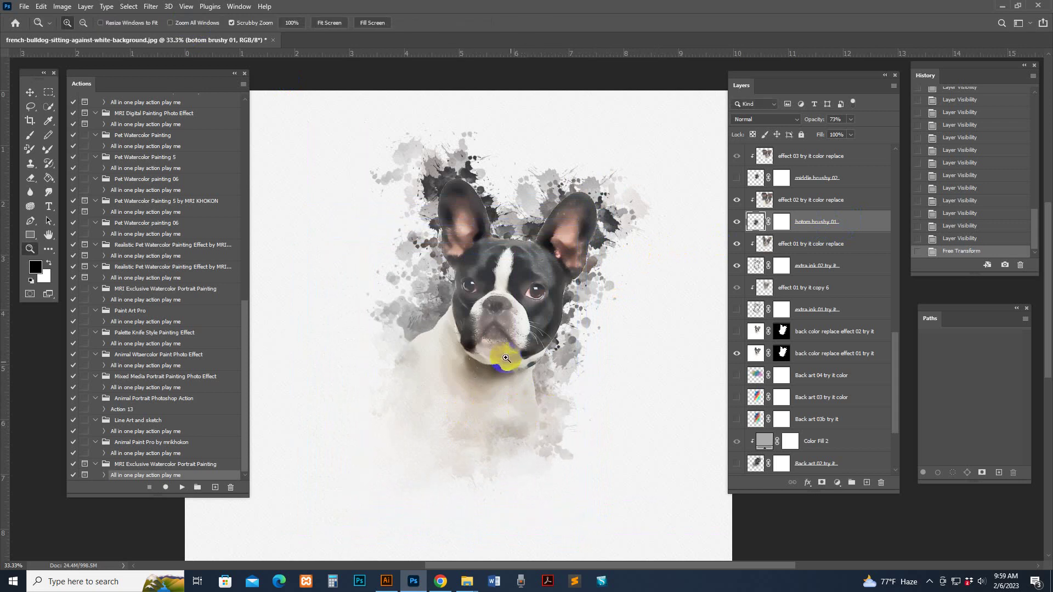
Hide the botom brushy 01 layer and compare the portrait with and without the middle brushy 02 layer
{"action": "left_click", "coordinate": [506, 359]}
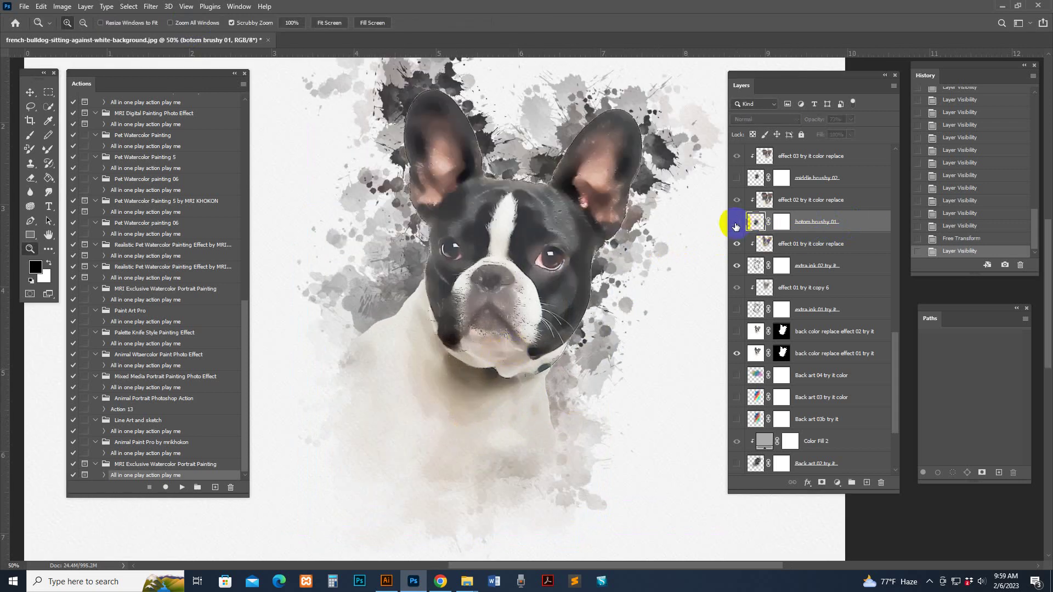
{"action": "scroll", "coordinate": [740, 224], "scroll_direction": "up", "scroll_amount": 3}
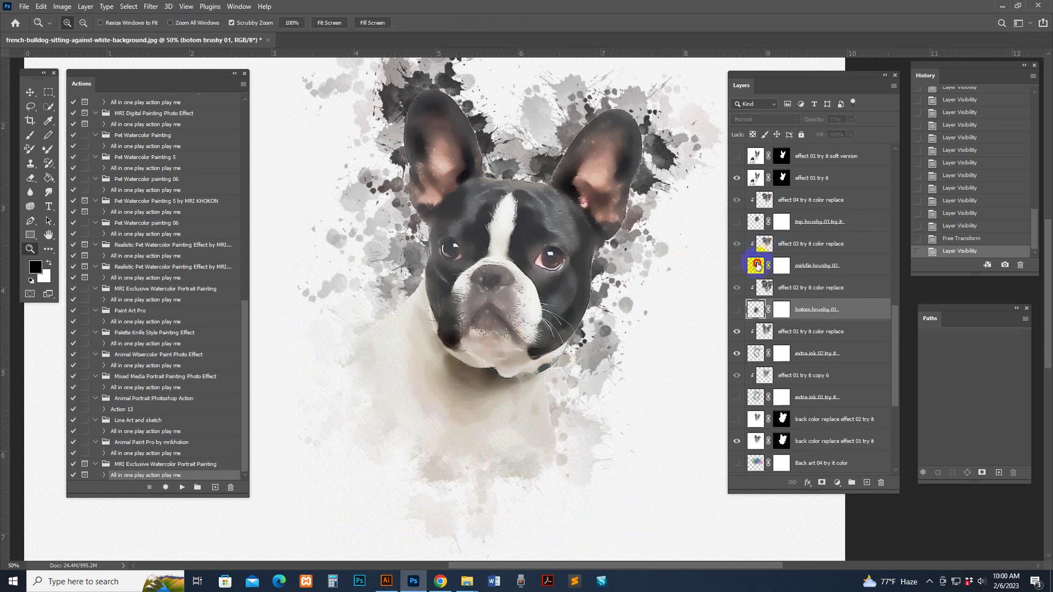
{"action": "left_click", "coordinate": [756, 265]}
{"action": "left_click", "coordinate": [738, 265]}
{"action": "left_click", "coordinate": [737, 265]}
Show the top brushy 03 try it layer and compare the brushwork between the ears with and without it
{"action": "left_click", "coordinate": [756, 222]}
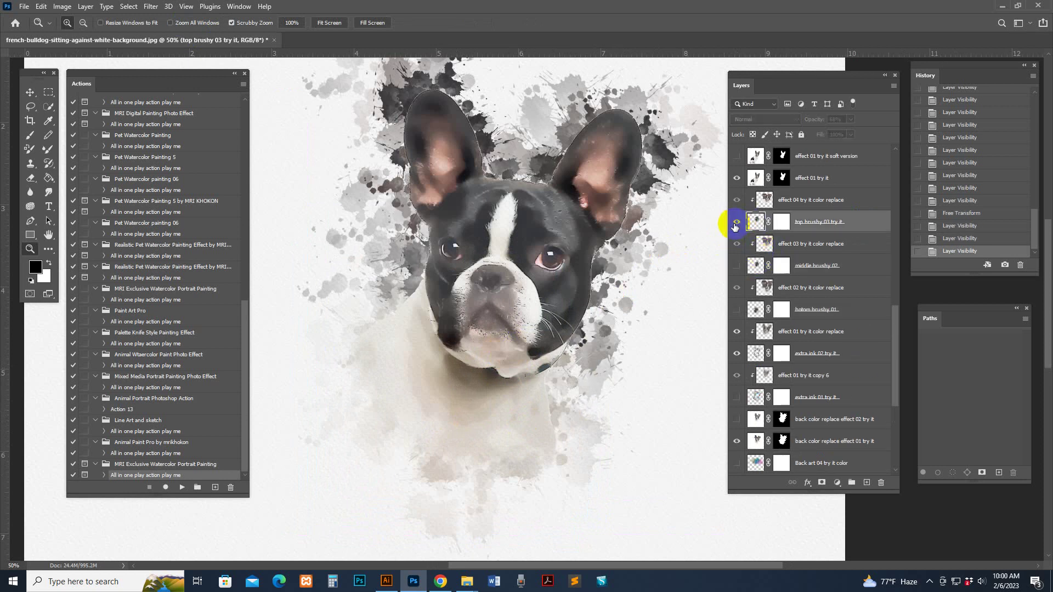
{"action": "left_click", "coordinate": [737, 222]}
{"action": "left_click", "coordinate": [734, 225]}
{"action": "left_click", "coordinate": [735, 225]}
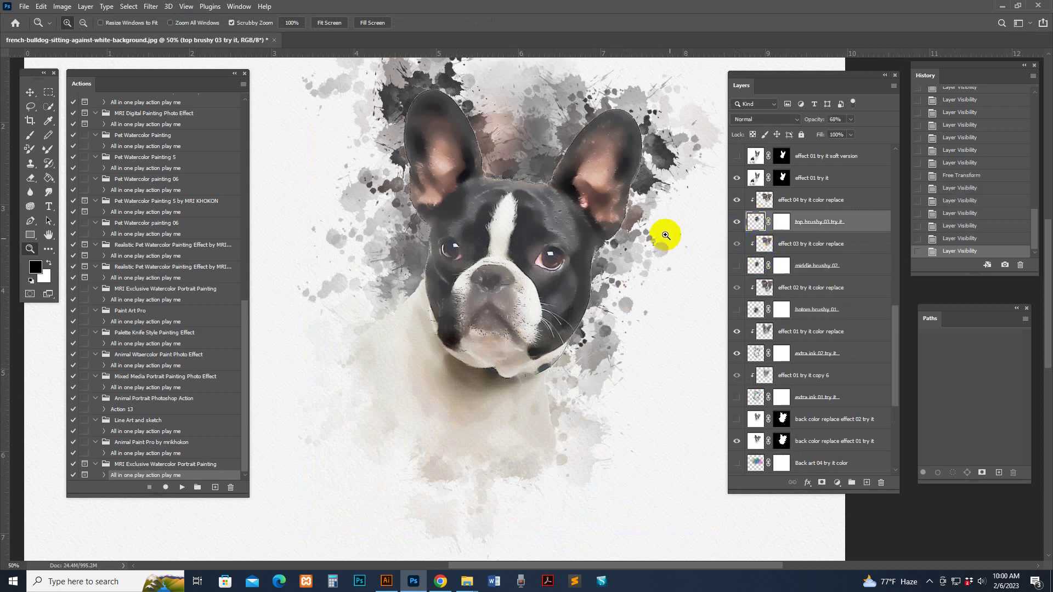
{"action": "left_click_drag", "start_coordinate": [651, 220], "coordinate": [658, 283]}
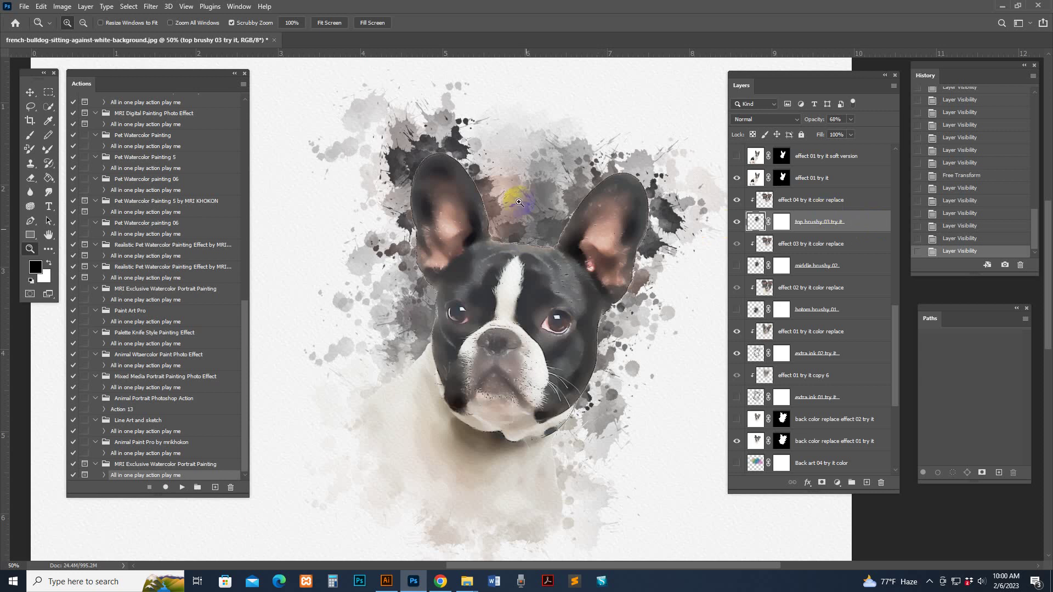
Free-transform the top brushy 03 try it layer, adjusting its brushwork to the right and slightly downward
{"action": "key", "text": "ctrl+t"}
{"action": "left_click_drag", "start_coordinate": [565, 209], "coordinate": [641, 205]}
{"action": "mouse_move", "coordinate": [633, 246]}
{"action": "left_mouse_down"}
{"action": "mouse_move", "coordinate": [652, 246]}
{"action": "mouse_move", "coordinate": [486, 179]}
{"action": "mouse_move", "coordinate": [524, 309]}
{"action": "mouse_move", "coordinate": [504, 300]}
{"action": "mouse_move", "coordinate": [675, 301]}
{"action": "mouse_move", "coordinate": [606, 228]}
{"action": "mouse_move", "coordinate": [584, 274]}
{"action": "mouse_move", "coordinate": [633, 266]}
{"action": "left_mouse_up"}
{"action": "key", "text": "Return"}
{"action": "key", "text": "z"}
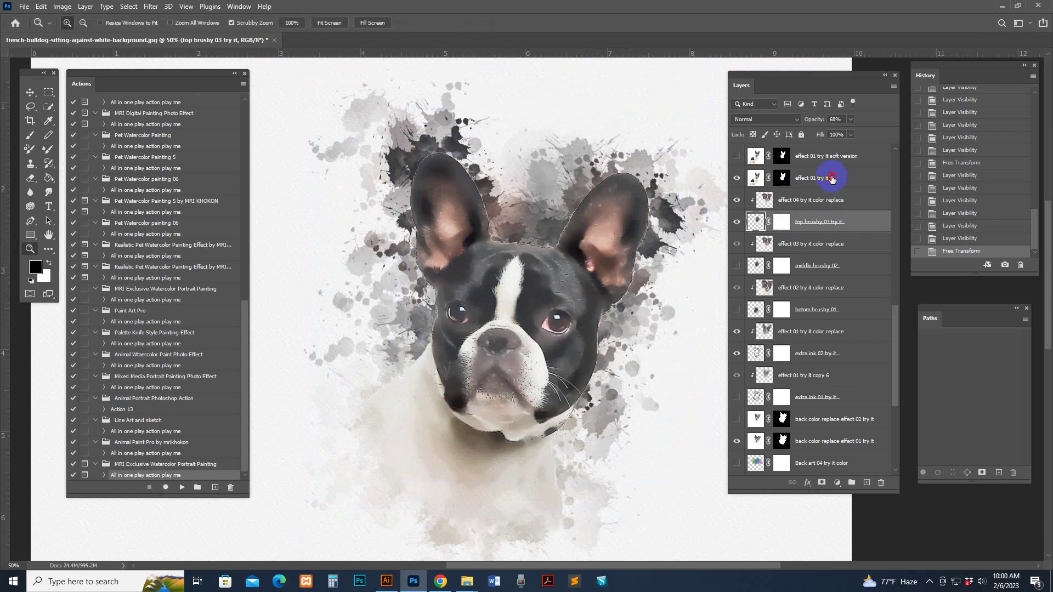
Compare the dog portrait with and without the effect 01 try it layer
{"action": "left_click", "coordinate": [832, 178]}
{"action": "scroll", "coordinate": [811, 266], "scroll_direction": "up", "scroll_amount": 2}
{"action": "left_click", "coordinate": [737, 267]}
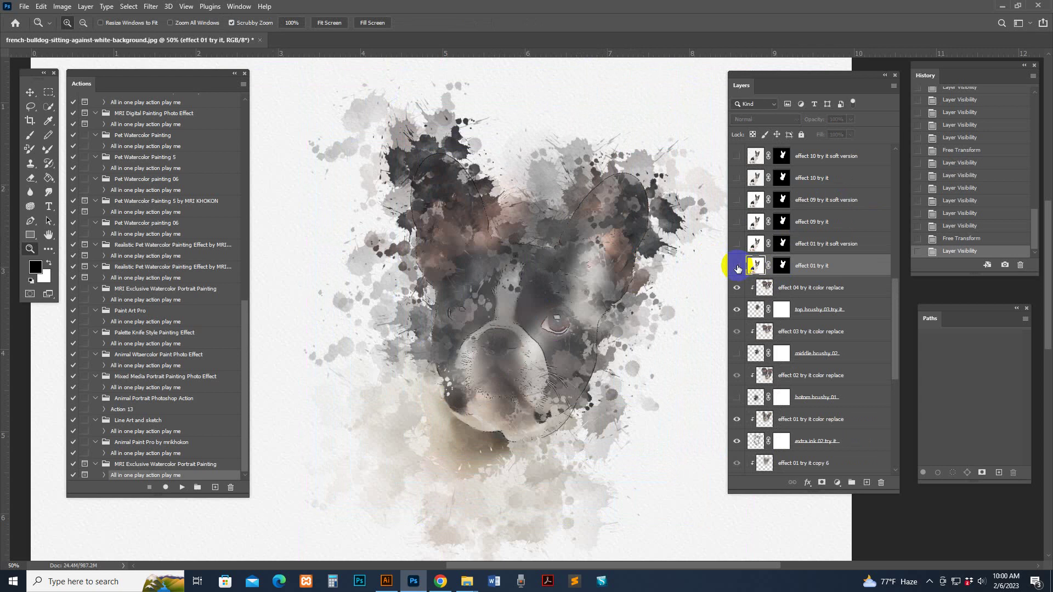
{"action": "left_click", "coordinate": [737, 267]}
{"action": "left_click", "coordinate": [738, 267]}
{"action": "left_click", "coordinate": [739, 267]}
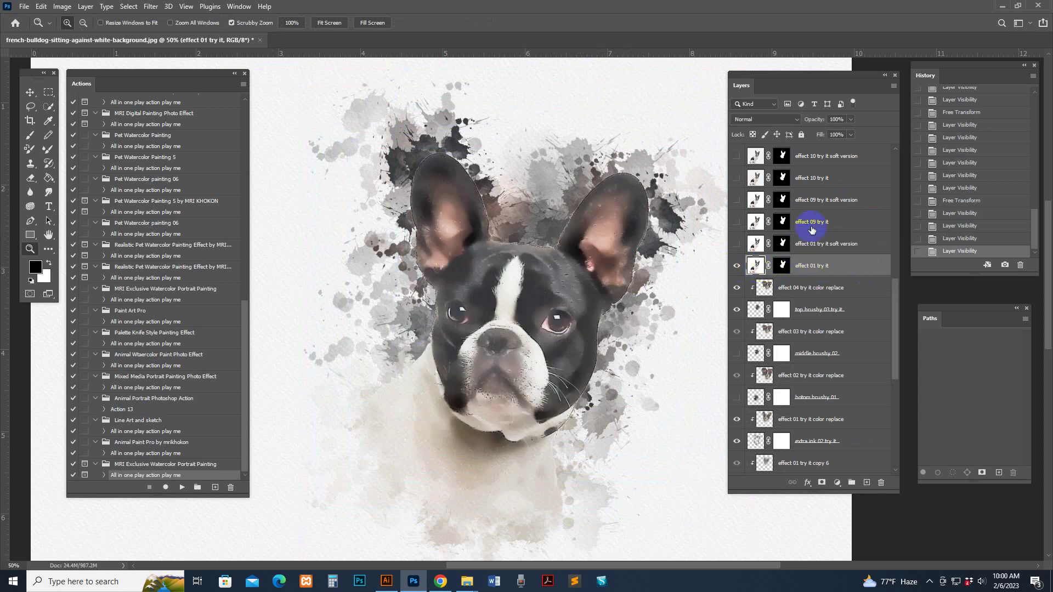
Review the stack of effect layers, replace effect 01 try it with its soft version, and compare the portrait with and without it
{"action": "scroll", "coordinate": [812, 229], "scroll_direction": "up", "scroll_amount": 6}
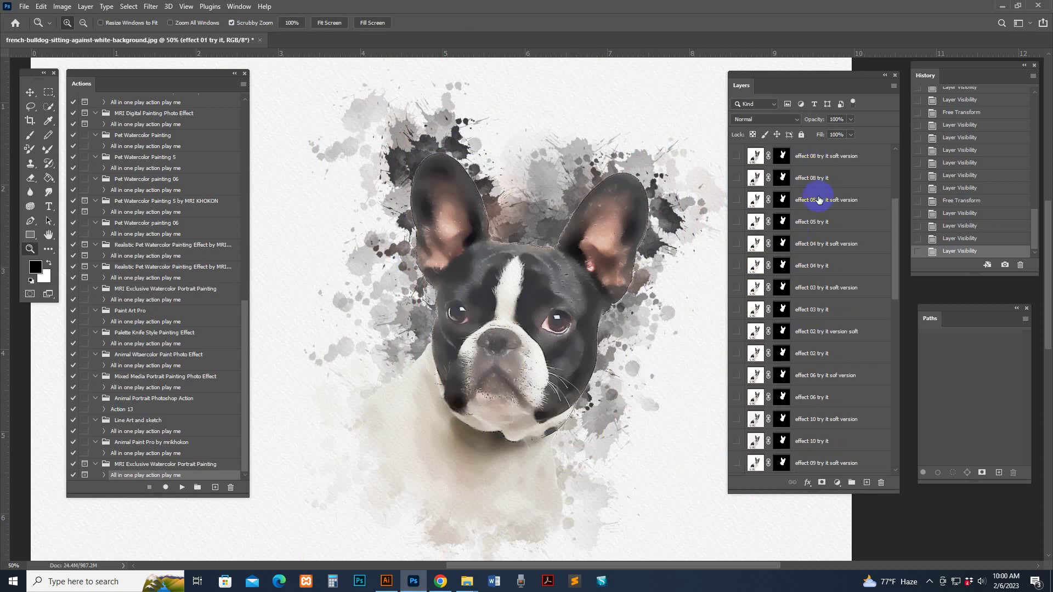
{"action": "scroll", "coordinate": [821, 375], "scroll_direction": "down", "scroll_amount": 3}
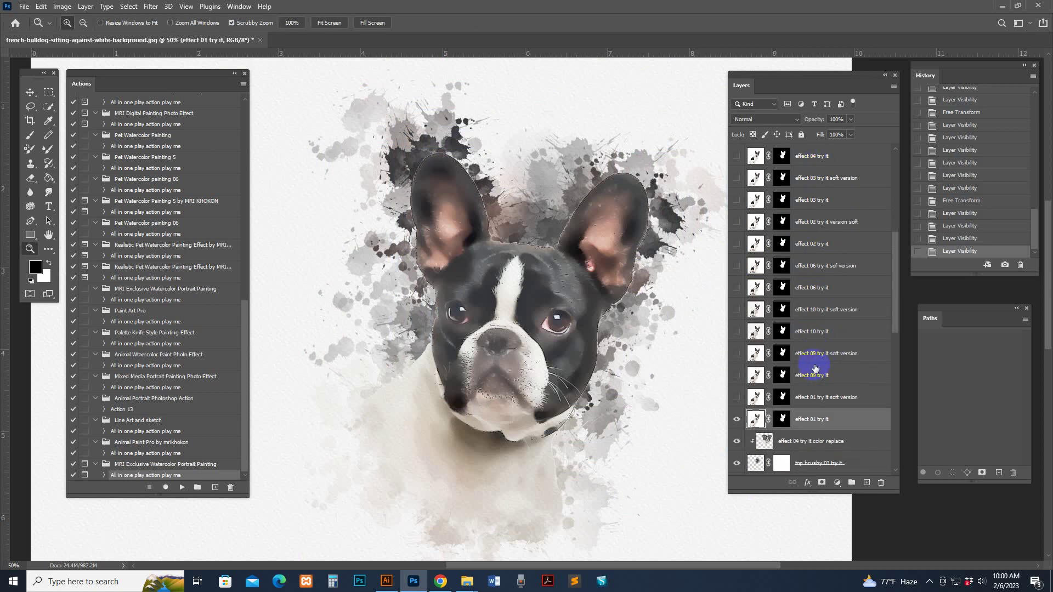
{"action": "scroll", "coordinate": [818, 370], "scroll_direction": "down", "scroll_amount": 1}
{"action": "left_click", "coordinate": [747, 392]}
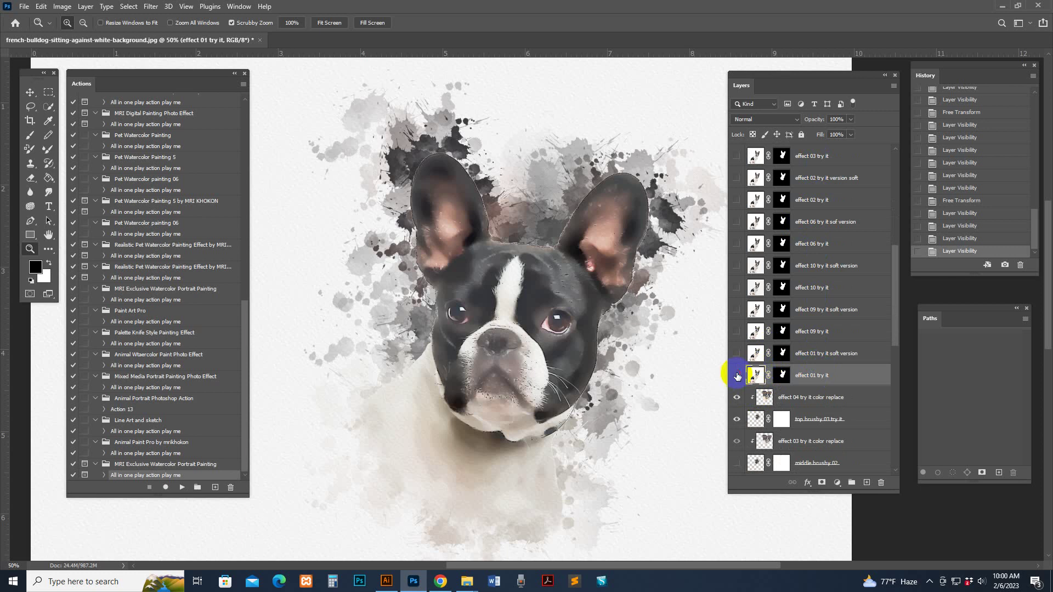
{"action": "left_click", "coordinate": [738, 376]}
{"action": "left_click", "coordinate": [753, 356]}
{"action": "left_click", "coordinate": [738, 357]}
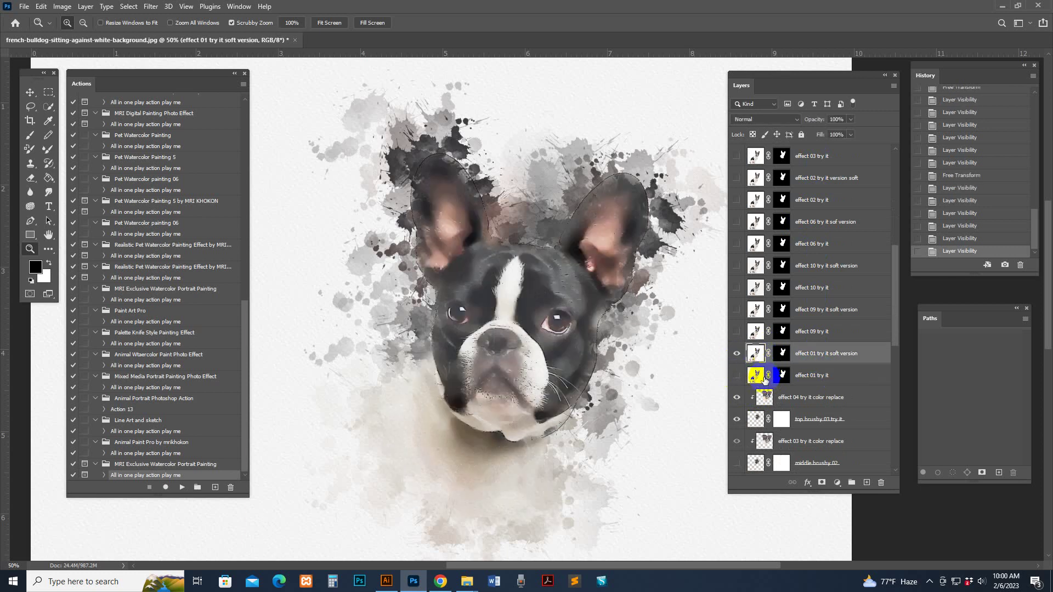
{"action": "left_click", "coordinate": [753, 356]}
{"action": "left_click", "coordinate": [738, 354]}
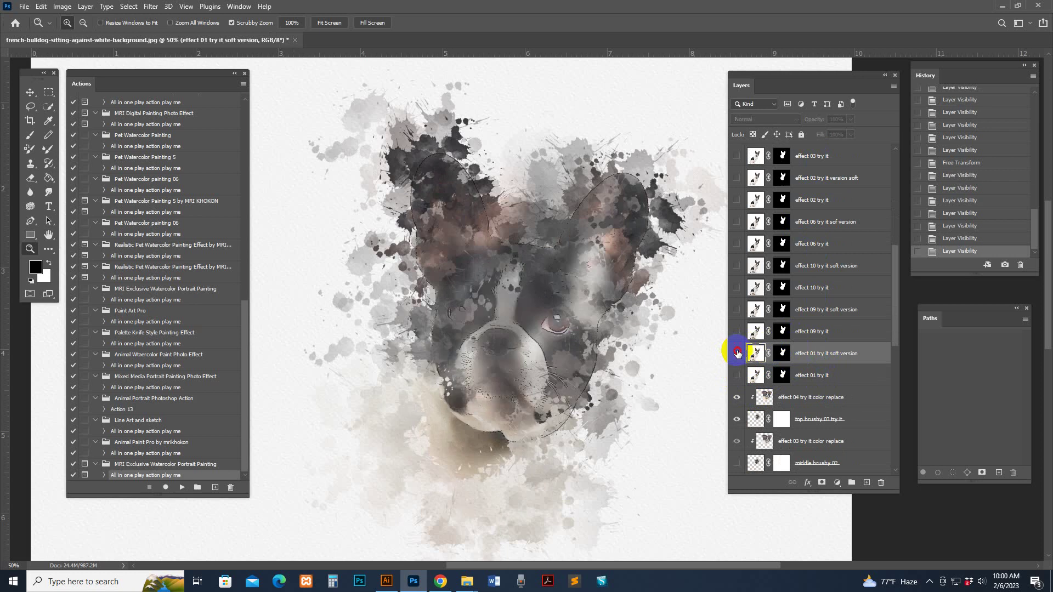
{"action": "left_click", "coordinate": [737, 353]}
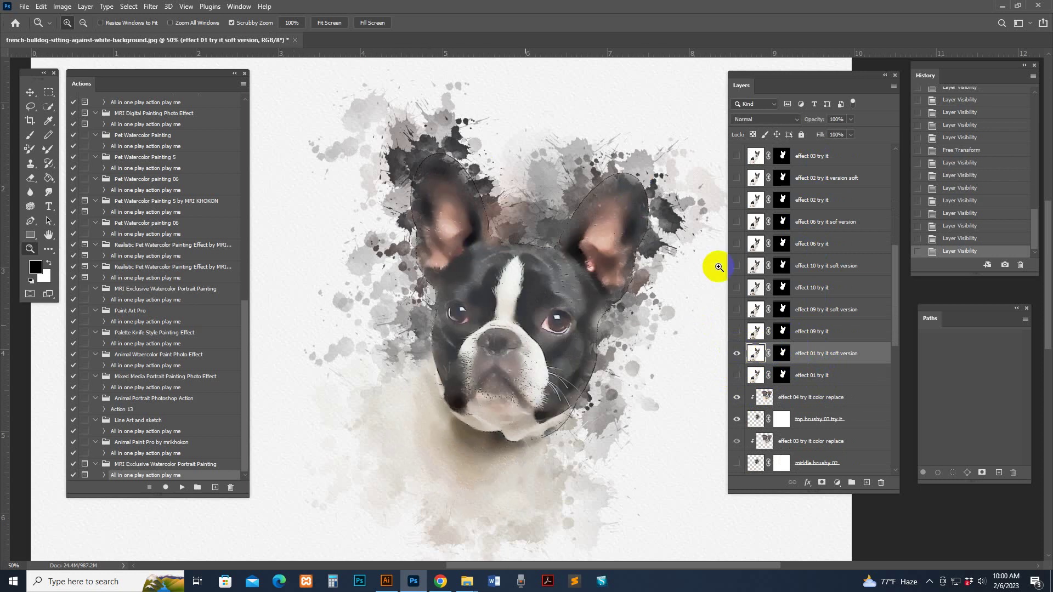
Switch between effect 01 try it and its soft version to compare the edges, leaving the soft version shown
{"action": "left_click", "coordinate": [736, 354]}
{"action": "left_click", "coordinate": [752, 377]}
{"action": "left_click", "coordinate": [736, 376]}
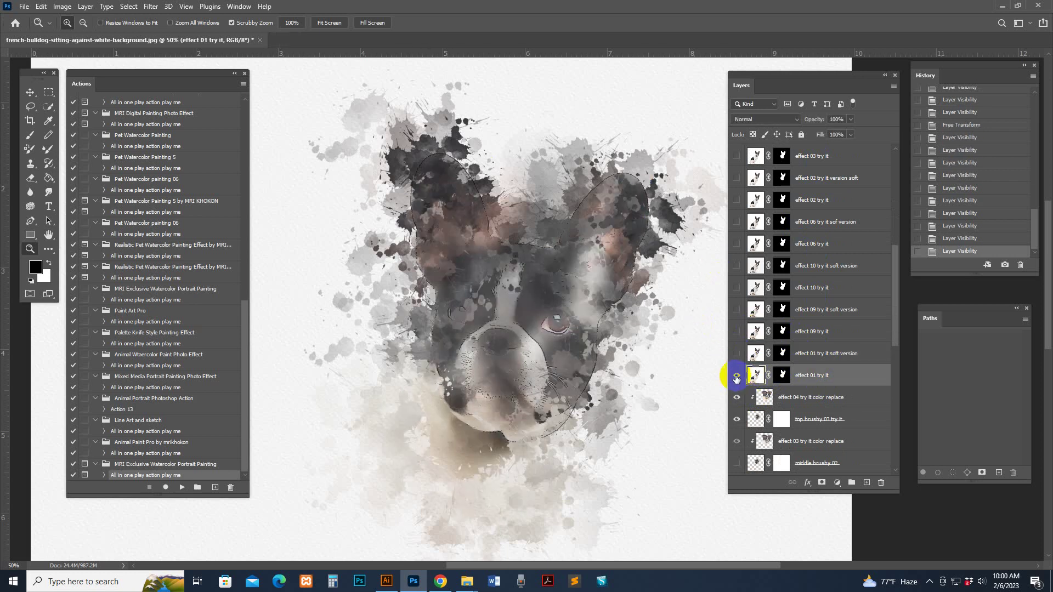
{"action": "left_click", "coordinate": [737, 376]}
{"action": "left_click", "coordinate": [753, 355]}
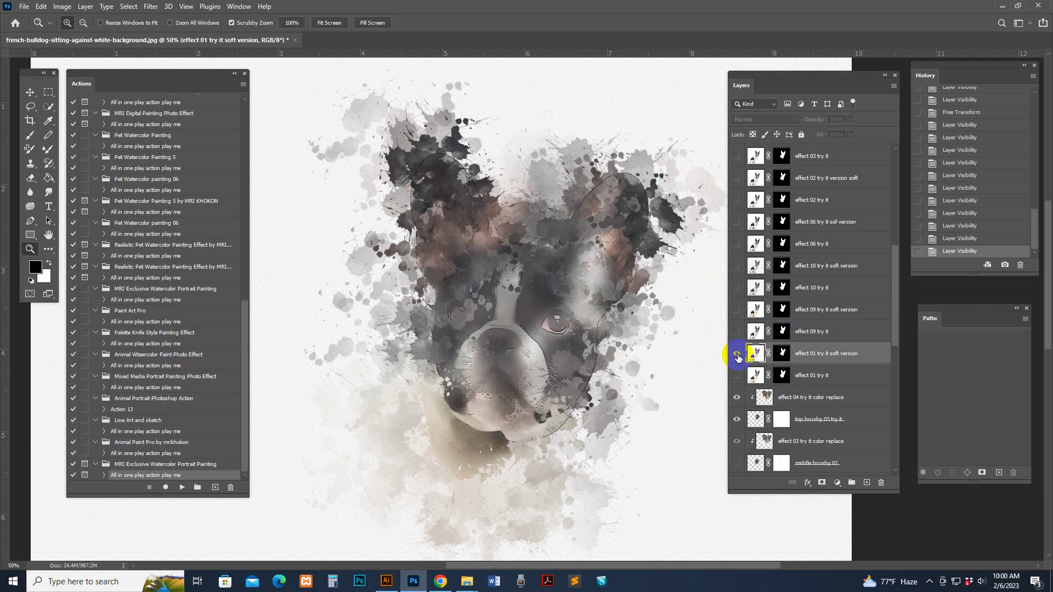
{"action": "left_click", "coordinate": [737, 354]}
Paint black on the effect 01 try it soft version mask around the left-hand ear with a 196 px brush, and undo the last two strokes
{"action": "left_click", "coordinate": [785, 353]}
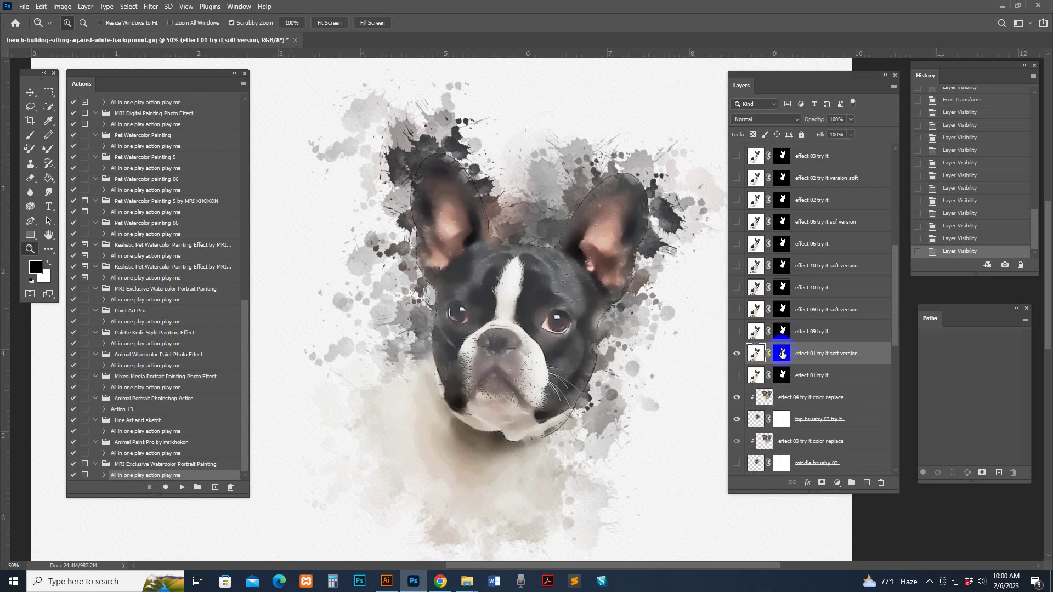
{"action": "left_click", "coordinate": [32, 136]}
{"action": "left_click_drag", "start_coordinate": [445, 165], "coordinate": [426, 163]}
{"action": "mouse_move", "coordinate": [466, 142]}
{"action": "left_mouse_down"}
{"action": "mouse_move", "coordinate": [493, 154]}
{"action": "mouse_move", "coordinate": [473, 177]}
{"action": "left_mouse_up"}
{"action": "left_click_drag", "start_coordinate": [498, 189], "coordinate": [479, 197]}
{"action": "left_click_drag", "start_coordinate": [510, 184], "coordinate": [479, 214]}
{"action": "left_click", "coordinate": [423, 235]}
{"action": "left_click", "coordinate": [415, 274]}
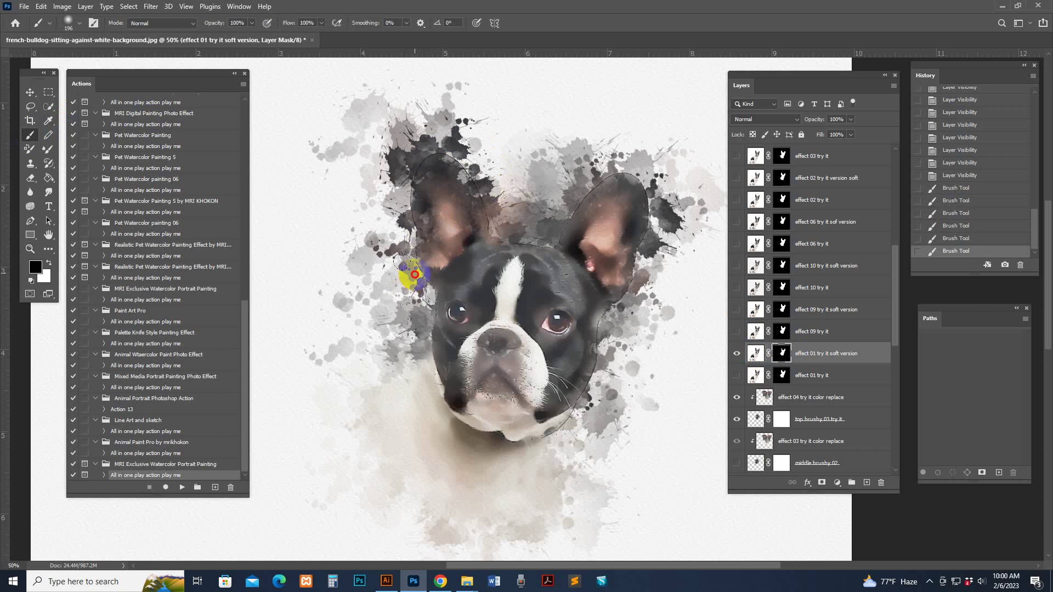
{"action": "key", "text": "ctrl+z"}
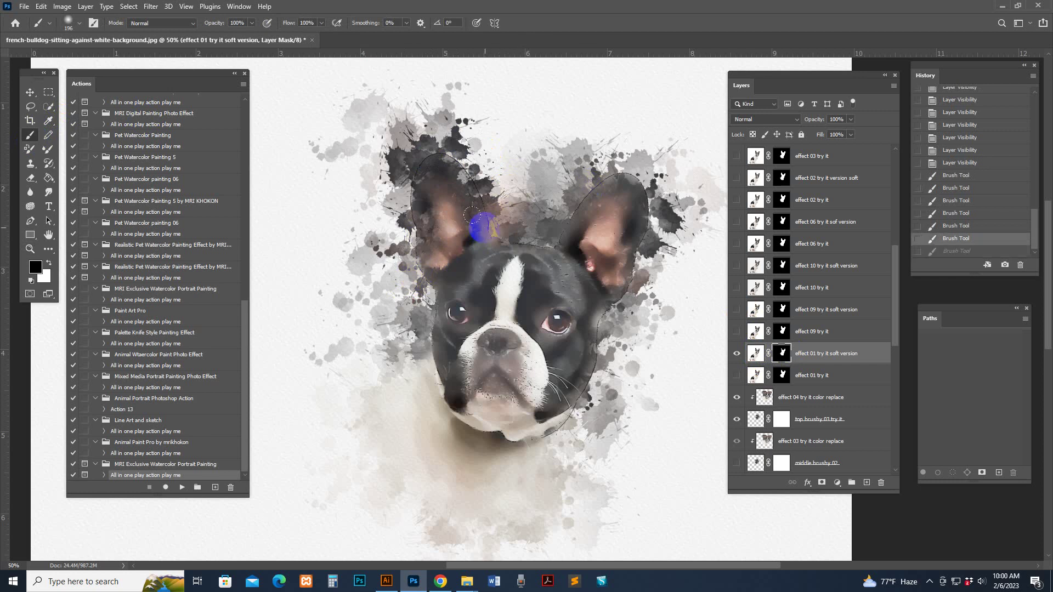
{"action": "key", "text": "ctrl+z"}
Paint black on the soft version's mask along the chest edges, beside both sides of the face, and between the ears
{"action": "left_click", "coordinate": [783, 353]}
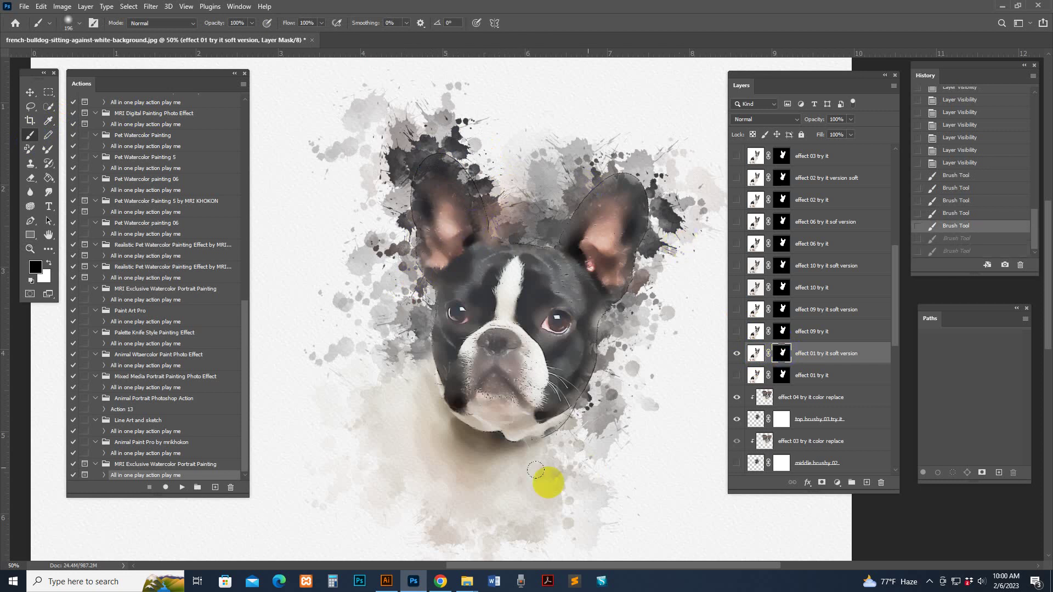
{"action": "left_click_drag", "start_coordinate": [547, 470], "coordinate": [530, 487]}
{"action": "left_click_drag", "start_coordinate": [573, 458], "coordinate": [548, 475]}
{"action": "left_click_drag", "start_coordinate": [448, 464], "coordinate": [413, 433]}
{"action": "left_click", "coordinate": [404, 378]}
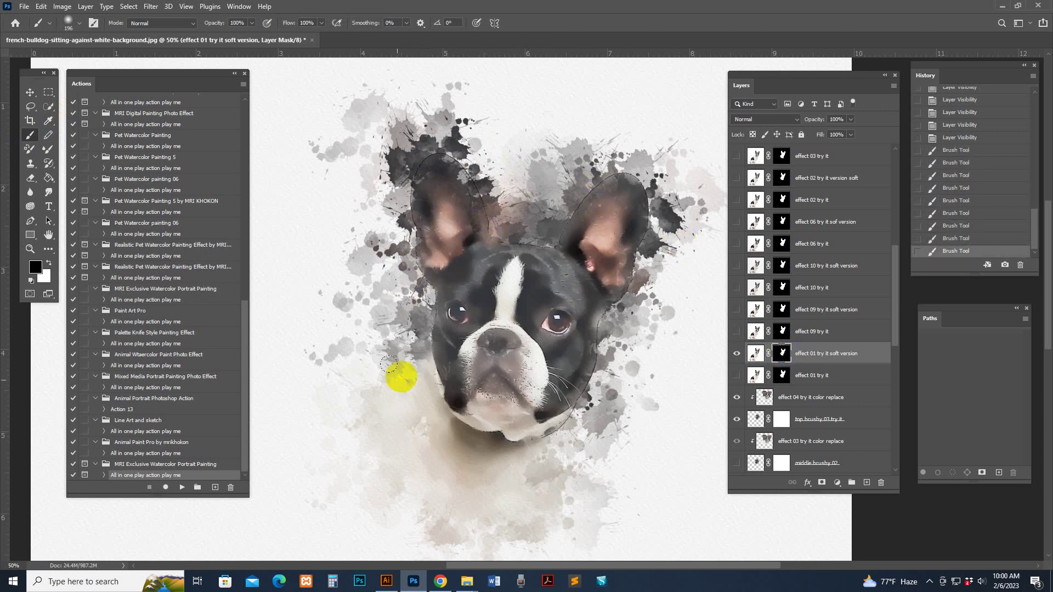
{"action": "left_click", "coordinate": [415, 388]}
{"action": "left_click", "coordinate": [423, 377]}
{"action": "left_click", "coordinate": [606, 371]}
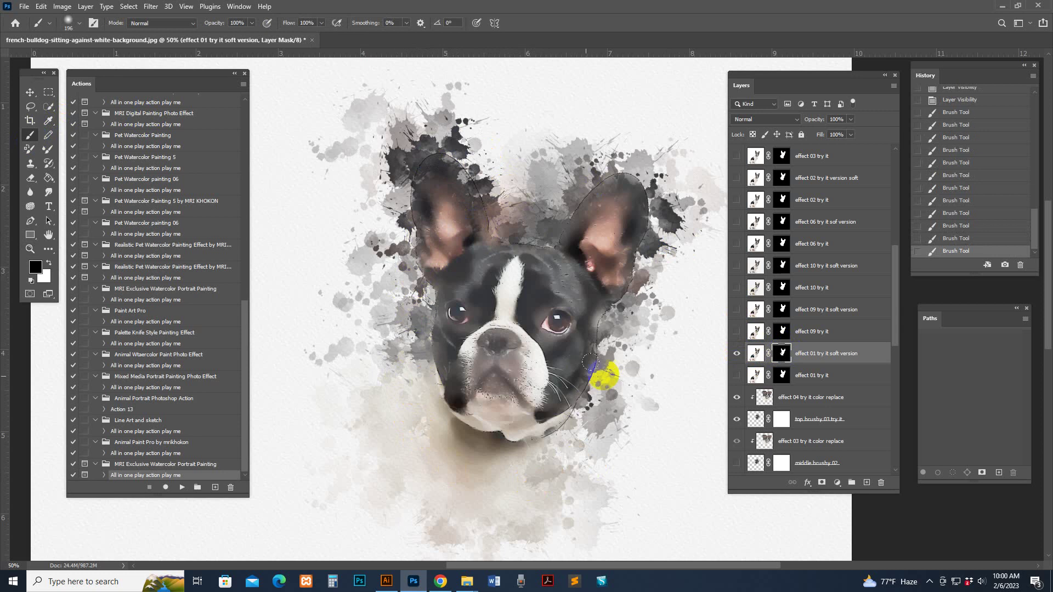
{"action": "left_click", "coordinate": [524, 209]}
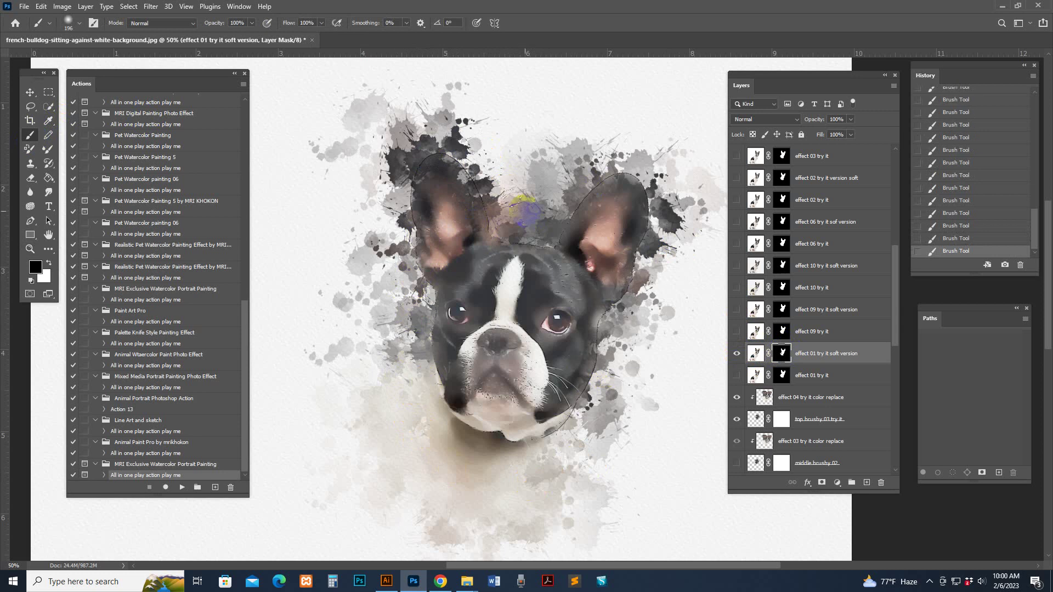
Hide the effect 01 try it soft version and preview effect 09 try it and its soft version one at a time
{"action": "left_click", "coordinate": [756, 355]}
{"action": "left_click", "coordinate": [737, 355]}
{"action": "left_click", "coordinate": [755, 333]}
{"action": "left_click", "coordinate": [736, 331]}
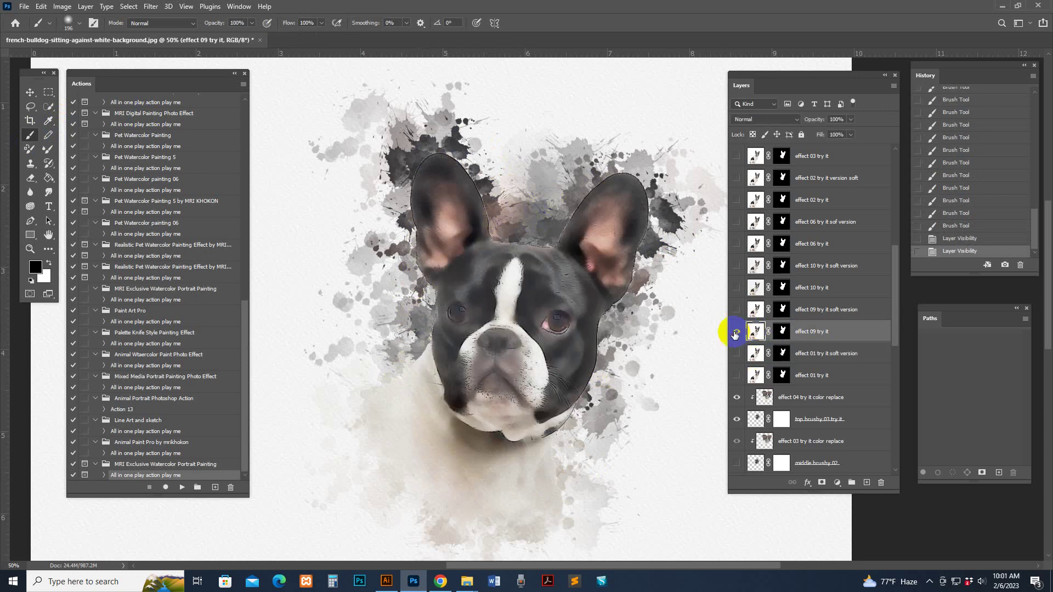
{"action": "left_click", "coordinate": [736, 331]}
{"action": "left_click", "coordinate": [756, 309]}
{"action": "left_click", "coordinate": [737, 309]}
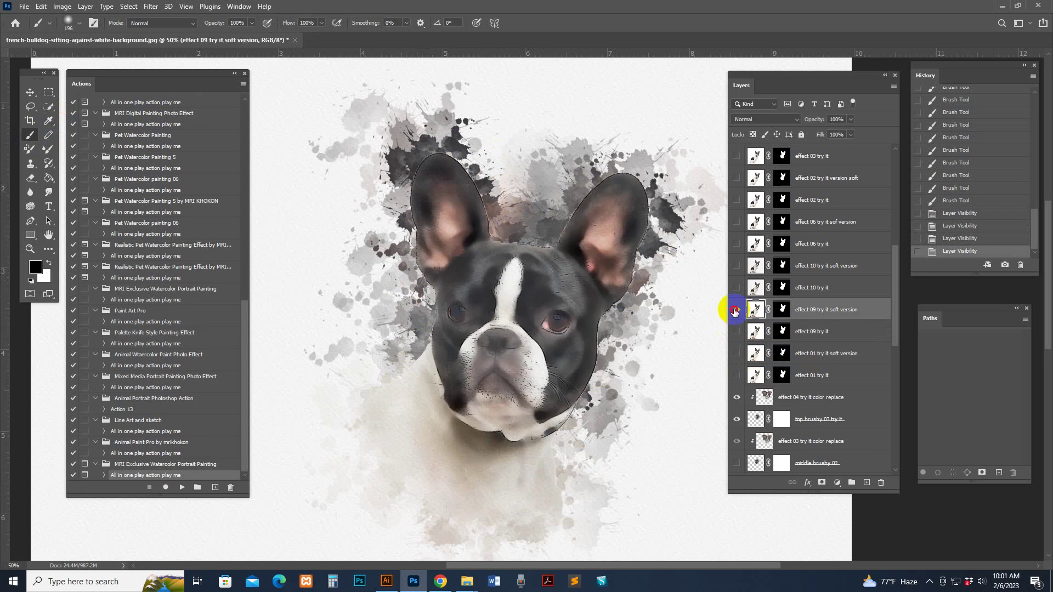
{"action": "left_click", "coordinate": [735, 310]}
Preview effect 10 try it and its soft version on the portrait, hiding each one again
{"action": "left_click", "coordinate": [755, 287]}
{"action": "left_click", "coordinate": [735, 288]}
{"action": "left_click", "coordinate": [736, 288]}
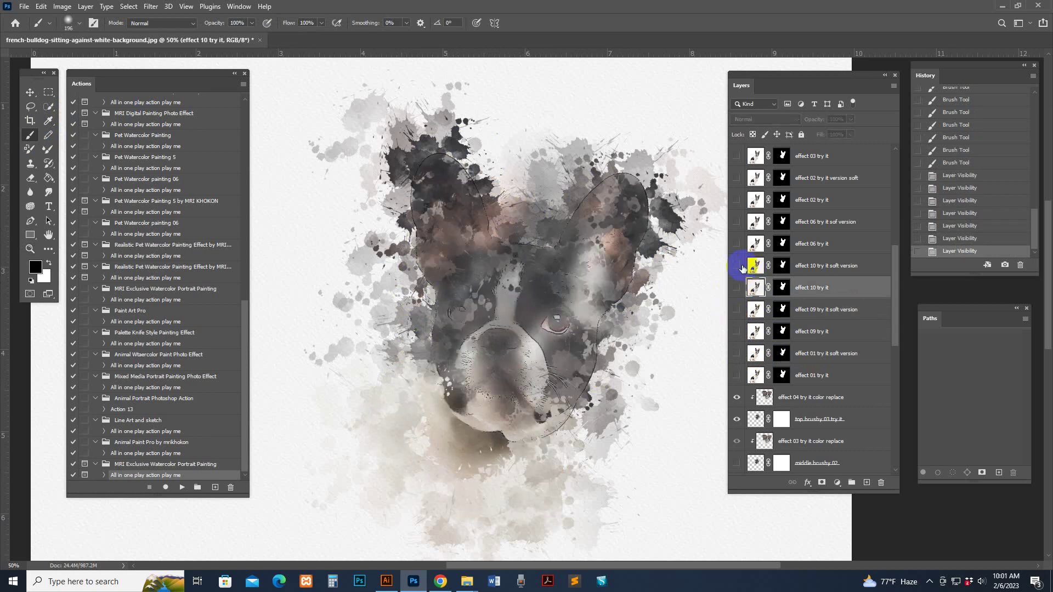
{"action": "left_click", "coordinate": [744, 266]}
{"action": "left_click", "coordinate": [736, 266]}
{"action": "left_click", "coordinate": [736, 266]}
Preview effect 06 try it and effect 06 try it sof version on the portrait, hiding each one again
{"action": "left_click", "coordinate": [756, 244]}
{"action": "left_click", "coordinate": [737, 244]}
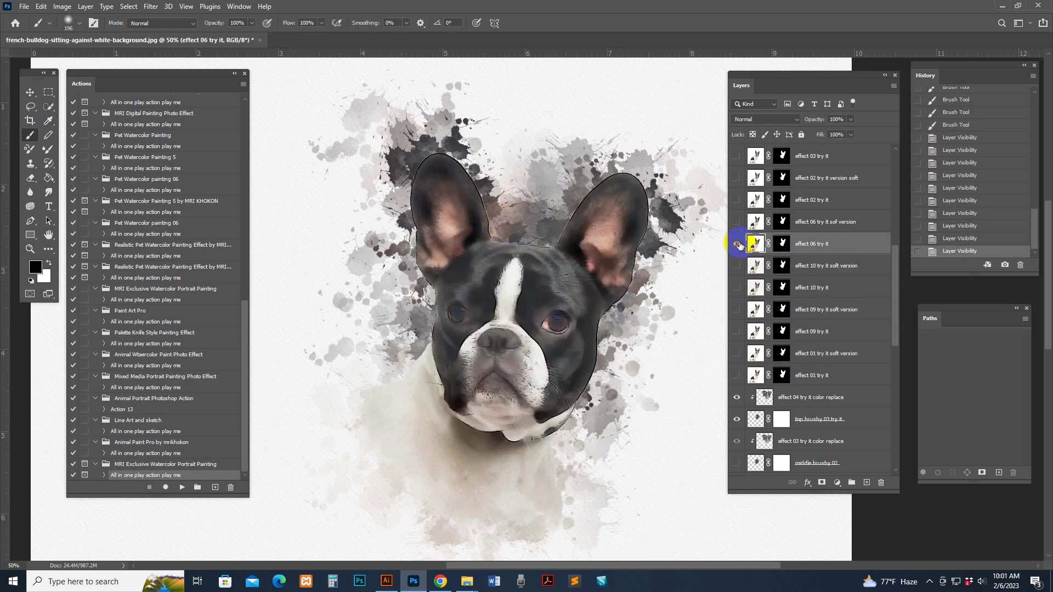
{"action": "scroll", "coordinate": [739, 245], "scroll_direction": "up", "scroll_amount": 2}
{"action": "left_click", "coordinate": [737, 331]}
{"action": "left_click", "coordinate": [736, 309]}
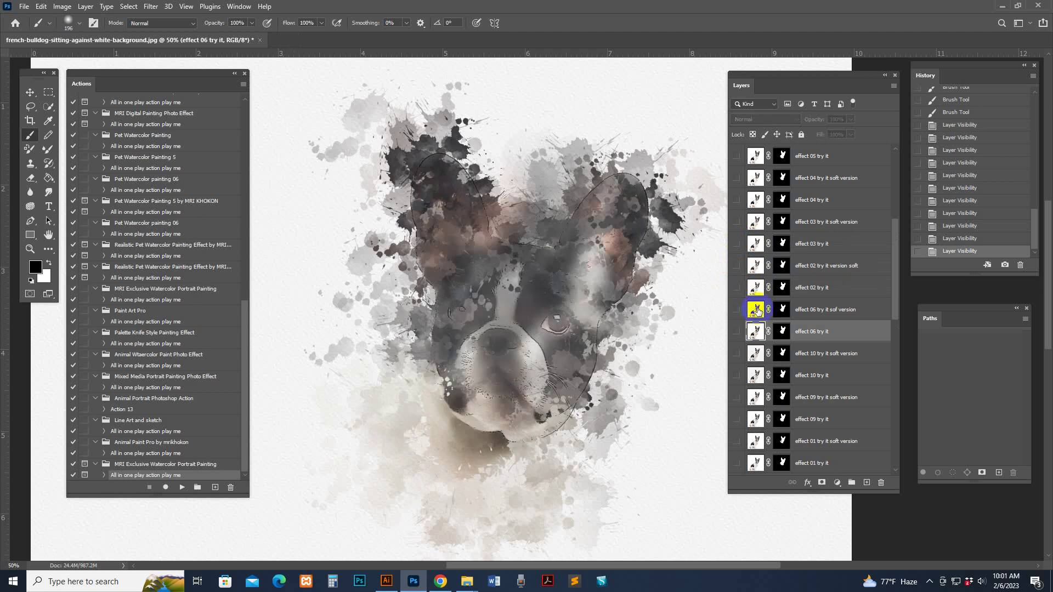
{"action": "left_click", "coordinate": [742, 311]}
{"action": "left_click", "coordinate": [737, 309]}
{"action": "left_click", "coordinate": [737, 309]}
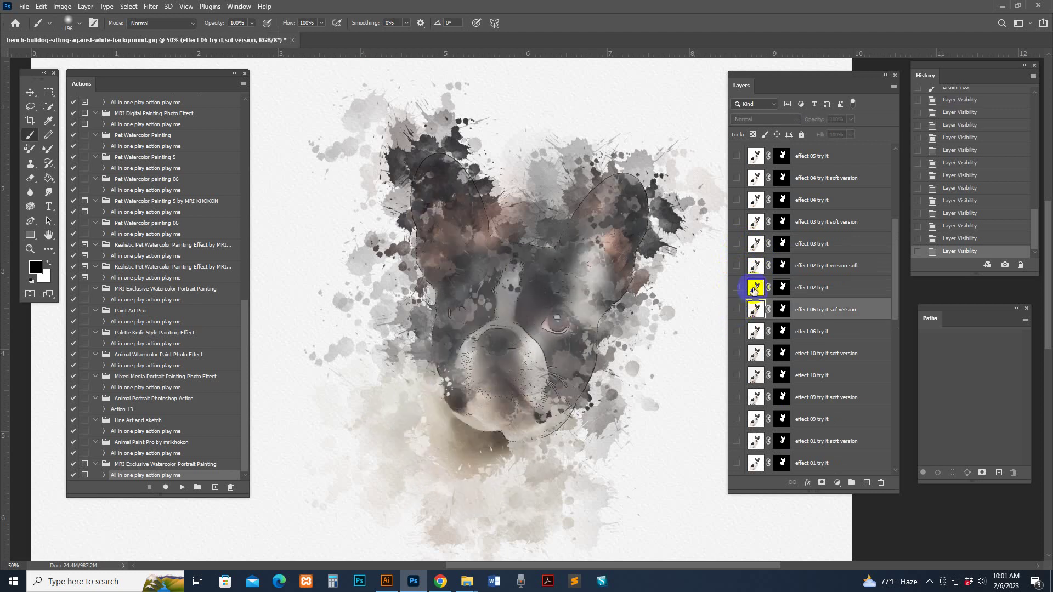
Preview effect 02 try it and effect 02 try it version soft on the portrait, hiding each one again
{"action": "left_click", "coordinate": [744, 288]}
{"action": "left_click", "coordinate": [737, 287]}
{"action": "left_click", "coordinate": [737, 288]}
{"action": "left_click", "coordinate": [746, 266]}
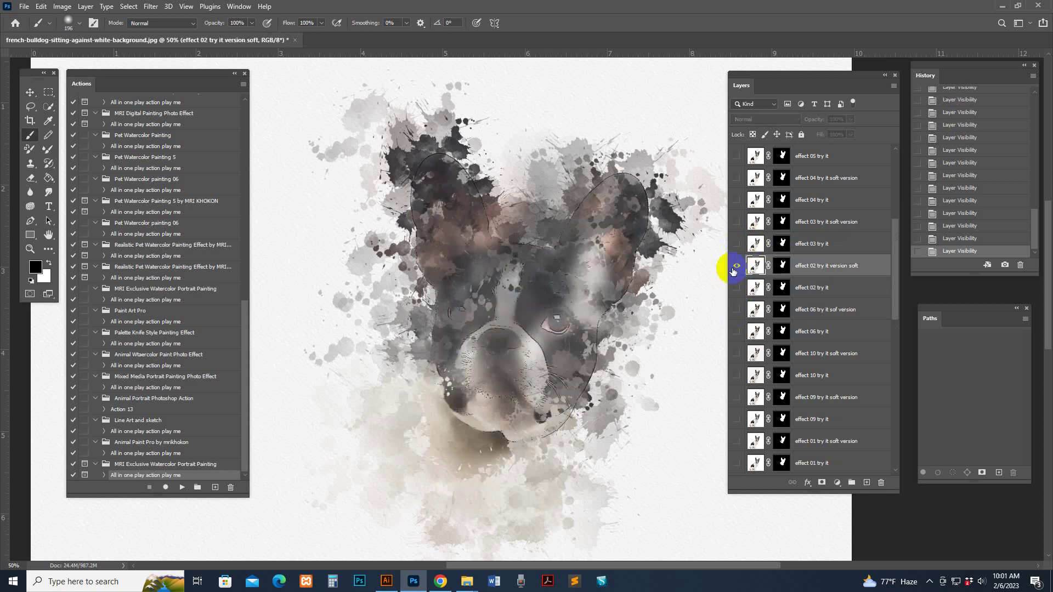
{"action": "left_click", "coordinate": [737, 266]}
{"action": "left_click", "coordinate": [737, 266]}
Preview effect 08 try it and its soft version on the portrait one at a time, hiding each one again
{"action": "scroll", "coordinate": [750, 256], "scroll_direction": "up", "scroll_amount": 3}
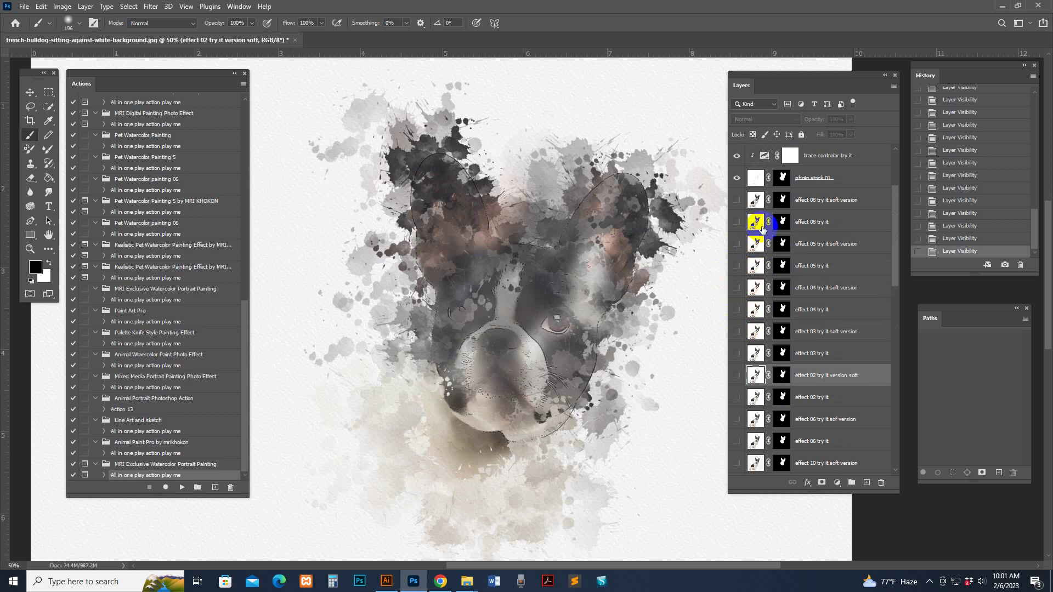
{"action": "left_click", "coordinate": [755, 222]}
{"action": "left_click", "coordinate": [737, 222]}
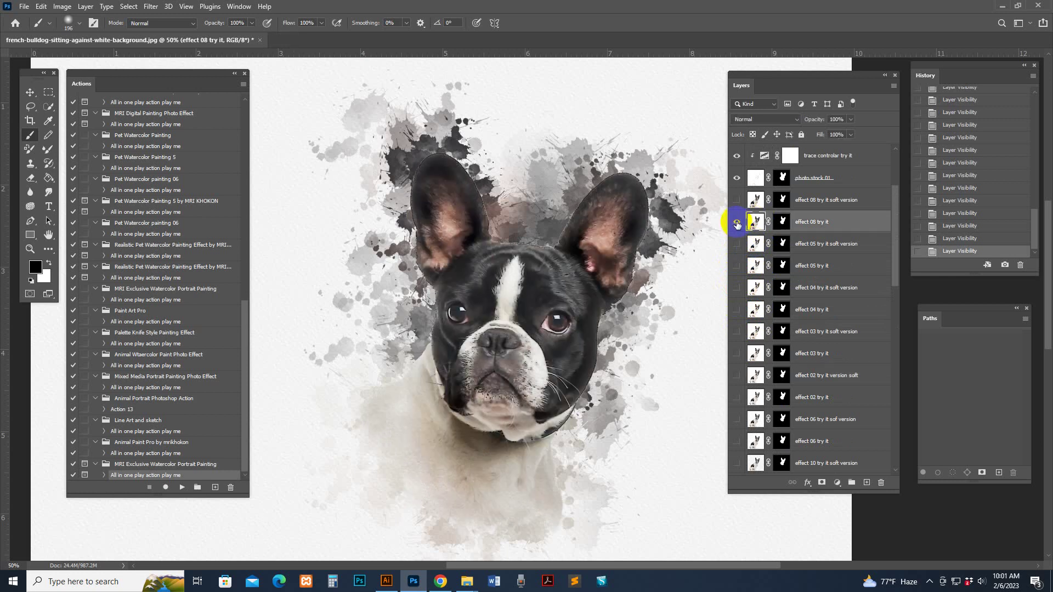
{"action": "key", "text": "ctrl+plus"}
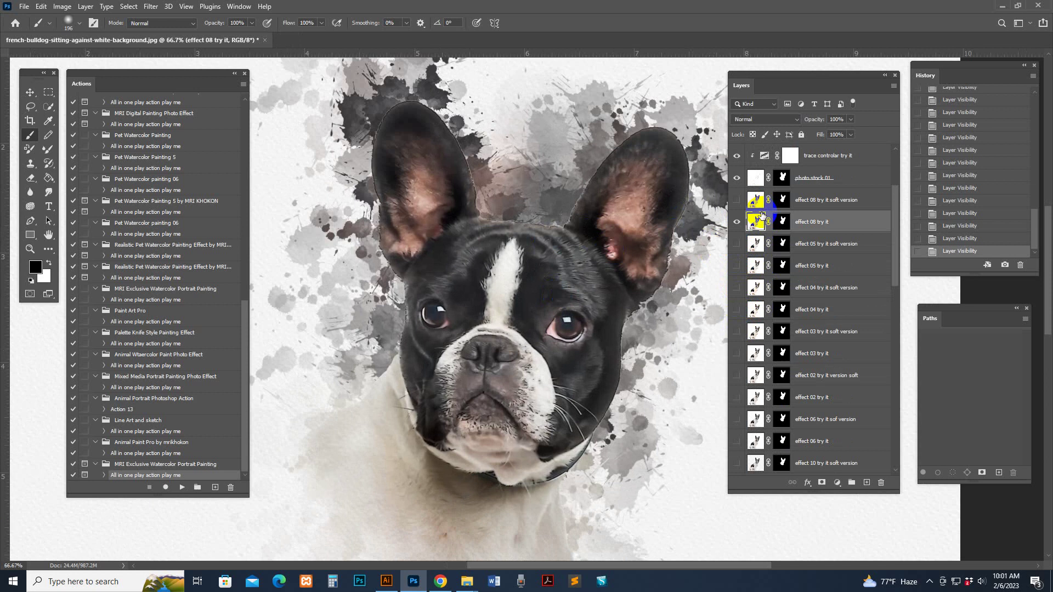
{"action": "left_click", "coordinate": [784, 221]}
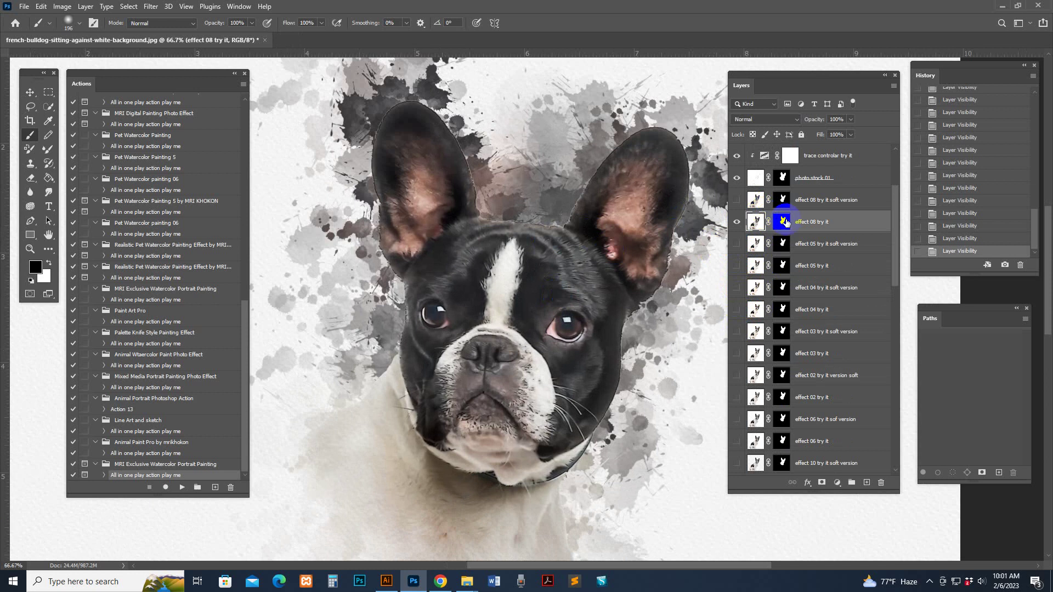
{"action": "left_click", "coordinate": [737, 222]}
{"action": "left_click", "coordinate": [754, 202]}
{"action": "left_click", "coordinate": [737, 203]}
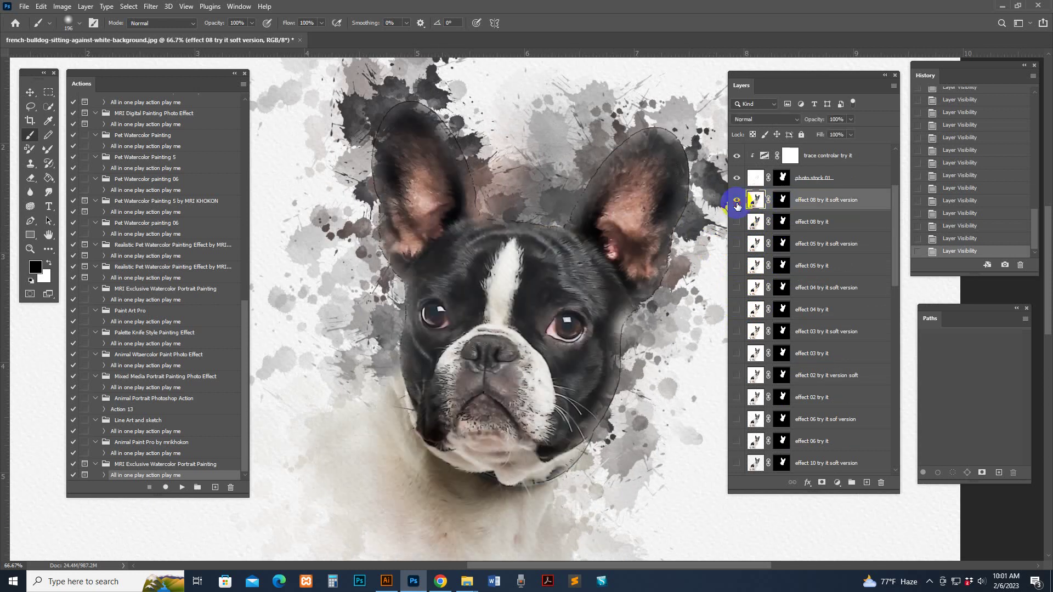
{"action": "left_click", "coordinate": [619, 328]}
{"action": "left_click", "coordinate": [737, 200]}
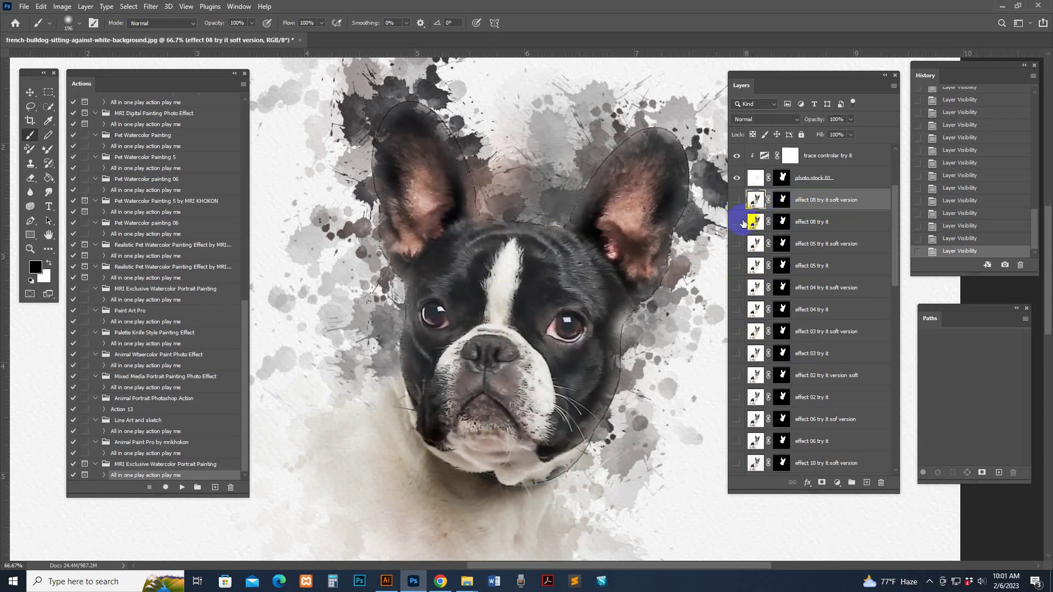
Preview the effect 05 try it layer on the portrait and hide it again
{"action": "left_click", "coordinate": [737, 265]}
{"action": "left_click", "coordinate": [738, 269]}
{"action": "left_click", "coordinate": [737, 267]}
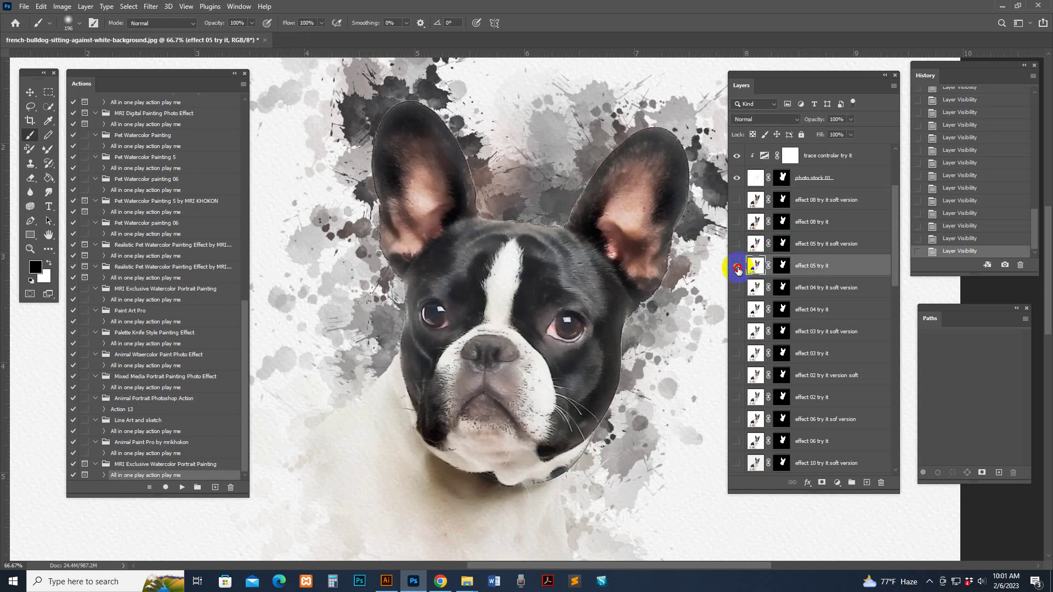
{"action": "left_click", "coordinate": [738, 268]}
Preview effect 01 try it, hide it, and show effect 01 try it soft version instead
{"action": "scroll", "coordinate": [757, 341], "scroll_direction": "down", "scroll_amount": 5}
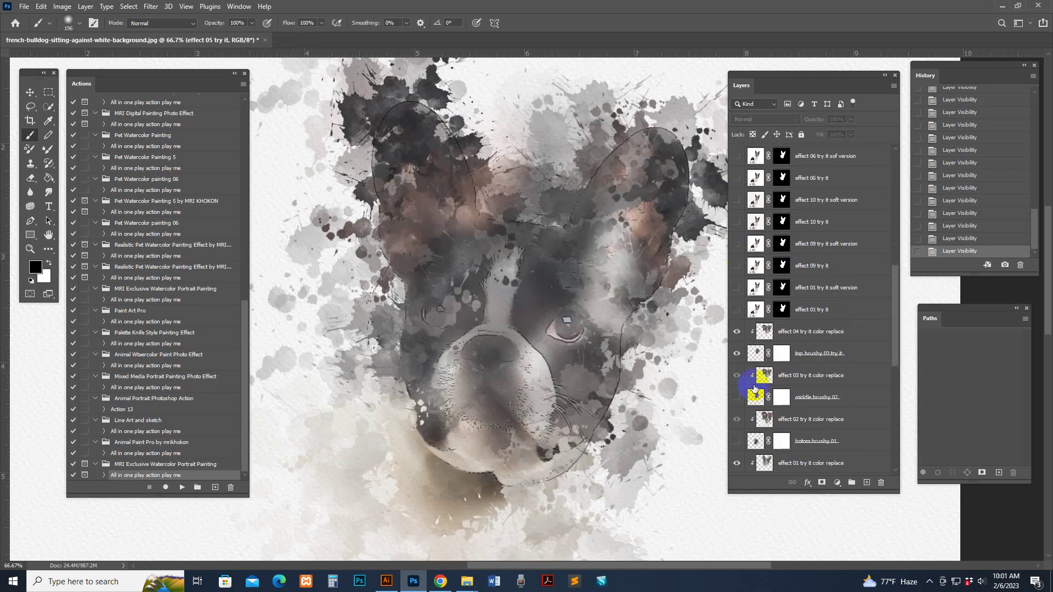
{"action": "left_click", "coordinate": [755, 310]}
{"action": "left_click", "coordinate": [737, 310]}
{"action": "scroll", "coordinate": [765, 297], "scroll_direction": "up", "scroll_amount": 2}
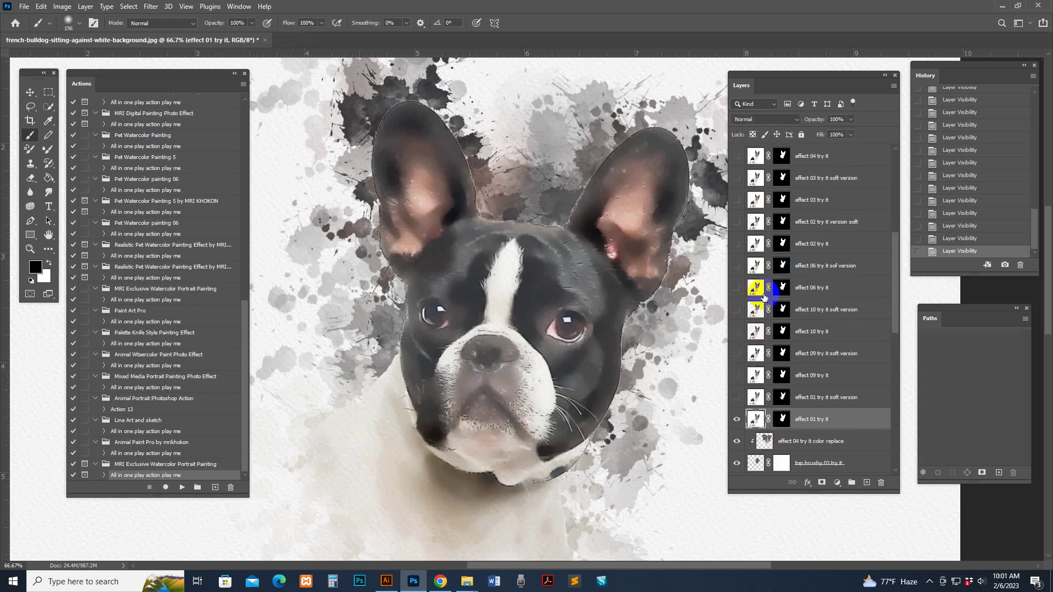
{"action": "left_click", "coordinate": [734, 420]}
{"action": "left_click", "coordinate": [755, 398]}
{"action": "left_click", "coordinate": [737, 398]}
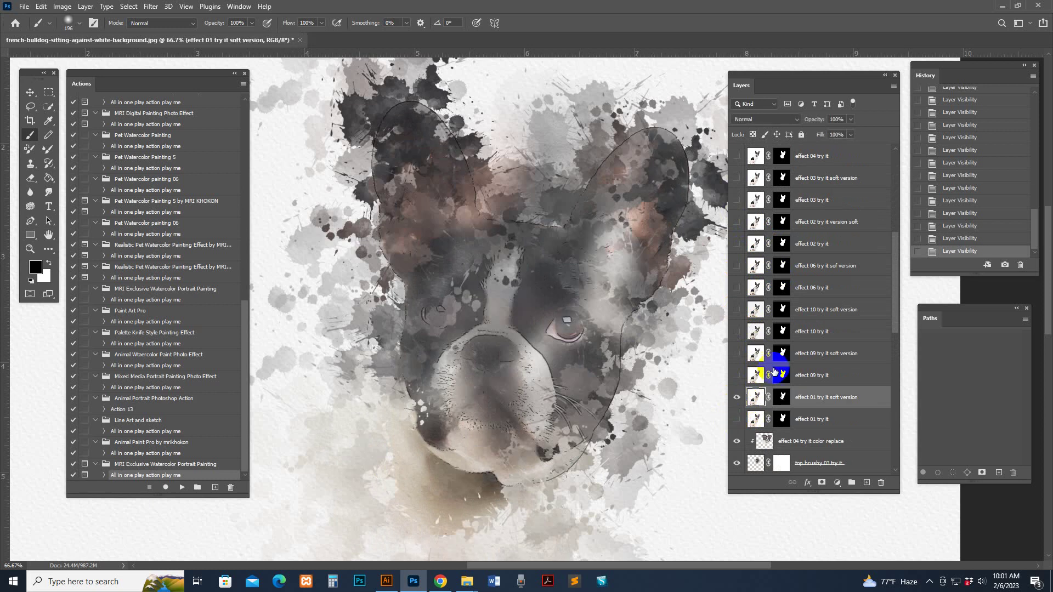
Show the top photo extra shade try it 01 layer, switching it off and on to compare
{"action": "scroll", "coordinate": [796, 285], "scroll_direction": "up", "scroll_amount": 3}
{"action": "scroll", "coordinate": [786, 266], "scroll_direction": "up", "scroll_amount": 1}
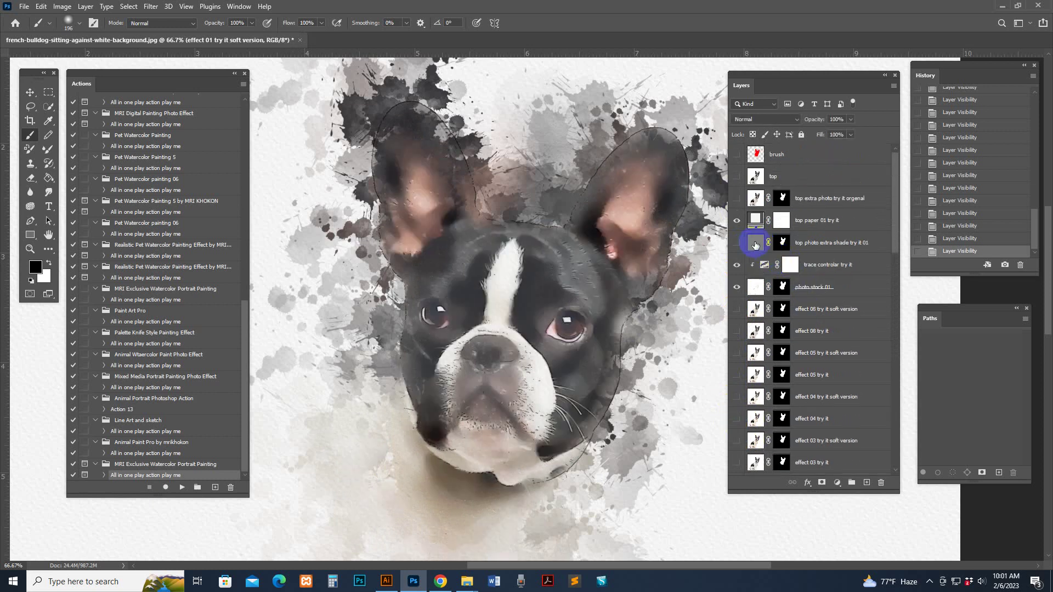
{"action": "left_click", "coordinate": [756, 244]}
{"action": "left_click", "coordinate": [736, 243]}
{"action": "left_click", "coordinate": [734, 244]}
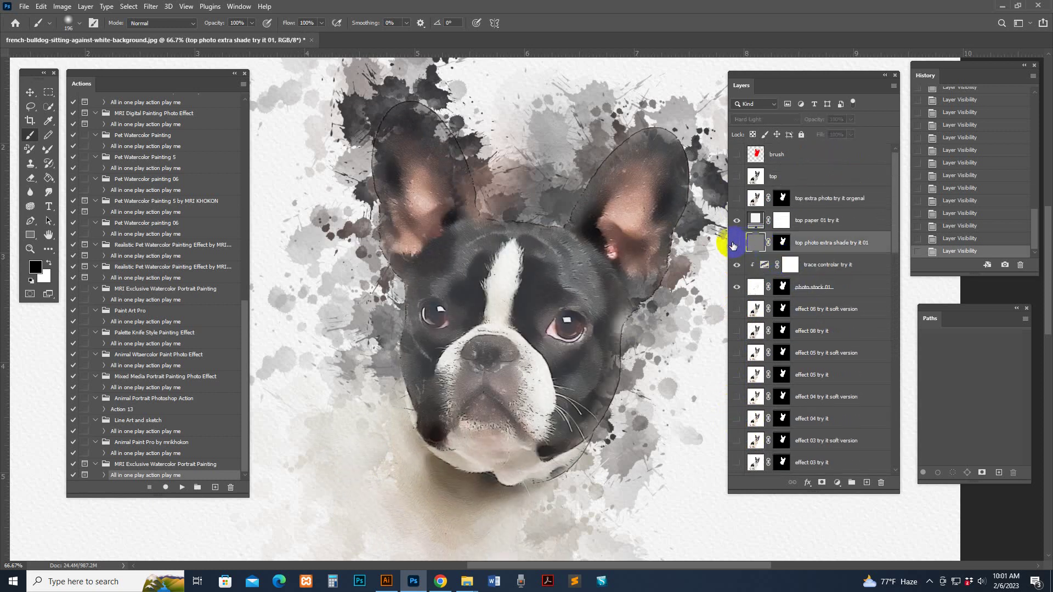
Paint black on the extra shade layer's mask around both ears, beside the face, under the chin and between the ears
{"action": "left_click", "coordinate": [785, 244]}
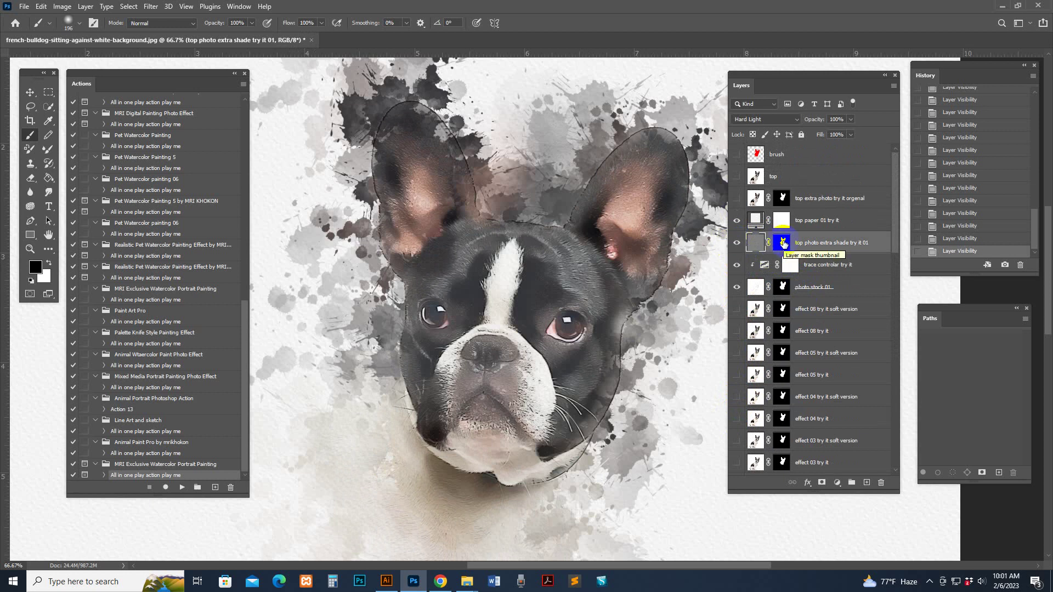
{"action": "left_click", "coordinate": [784, 243]}
{"action": "left_click_drag", "start_coordinate": [668, 191], "coordinate": [602, 173]}
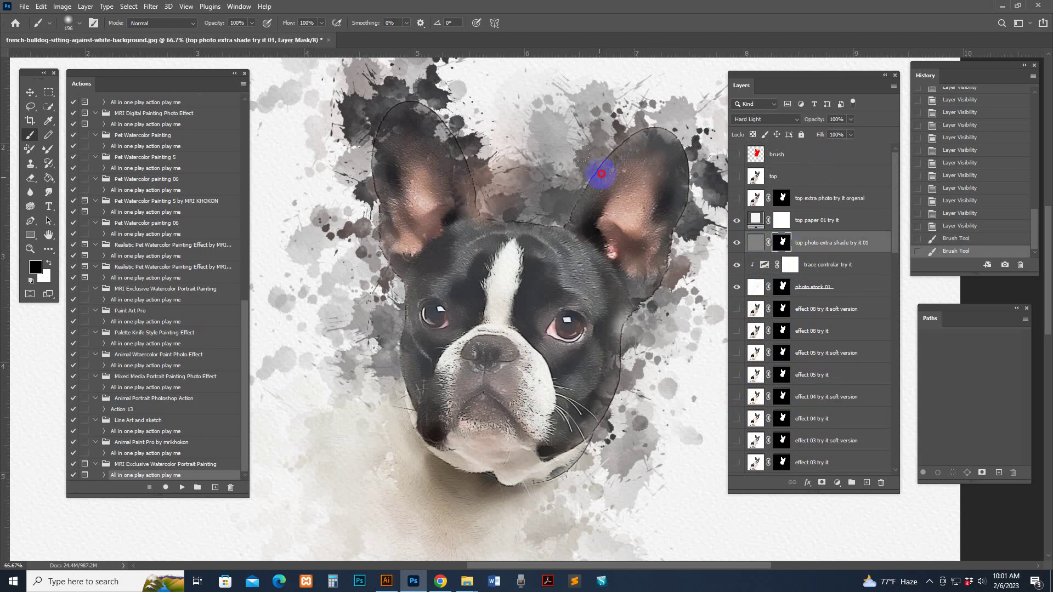
{"action": "left_click_drag", "start_coordinate": [580, 236], "coordinate": [571, 232]}
{"action": "mouse_move", "coordinate": [460, 165]}
{"action": "left_mouse_down"}
{"action": "mouse_move", "coordinate": [431, 101]}
{"action": "mouse_move", "coordinate": [403, 112]}
{"action": "left_mouse_up"}
{"action": "mouse_move", "coordinate": [378, 220]}
{"action": "left_mouse_down"}
{"action": "mouse_move", "coordinate": [404, 265]}
{"action": "mouse_move", "coordinate": [396, 296]}
{"action": "left_mouse_up"}
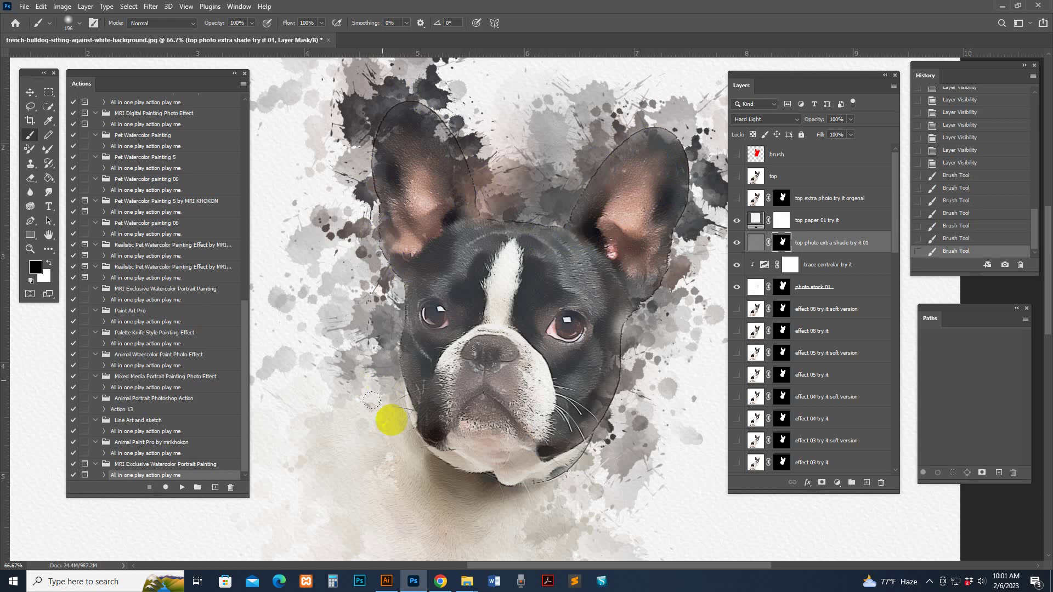
{"action": "left_click_drag", "start_coordinate": [440, 468], "coordinate": [519, 491]}
{"action": "mouse_move", "coordinate": [597, 250]}
{"action": "left_mouse_down"}
{"action": "mouse_move", "coordinate": [581, 224]}
{"action": "mouse_move", "coordinate": [501, 205]}
{"action": "left_mouse_up"}
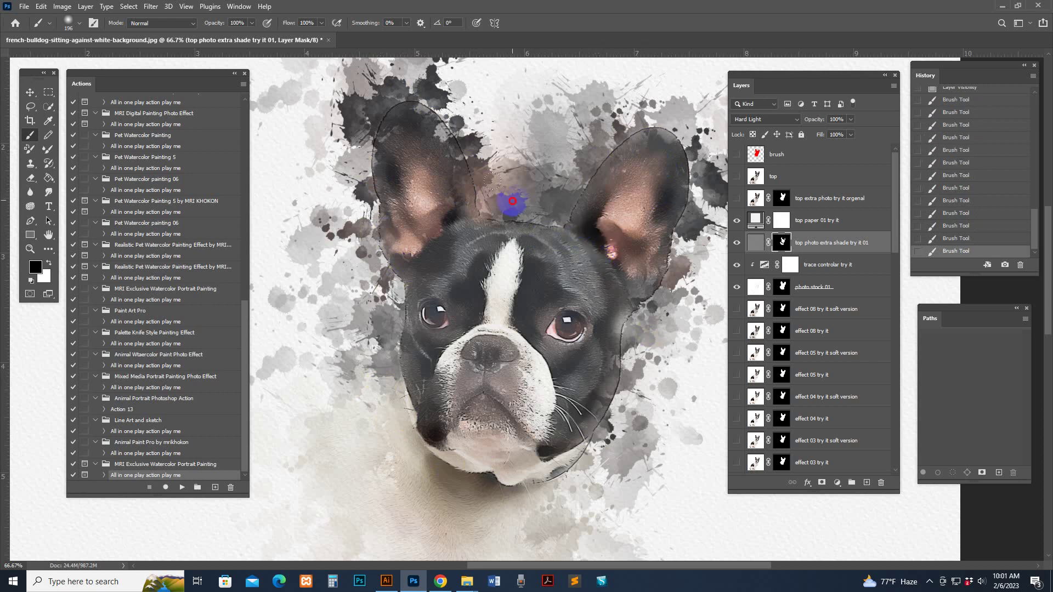
{"action": "left_click", "coordinate": [762, 242]}
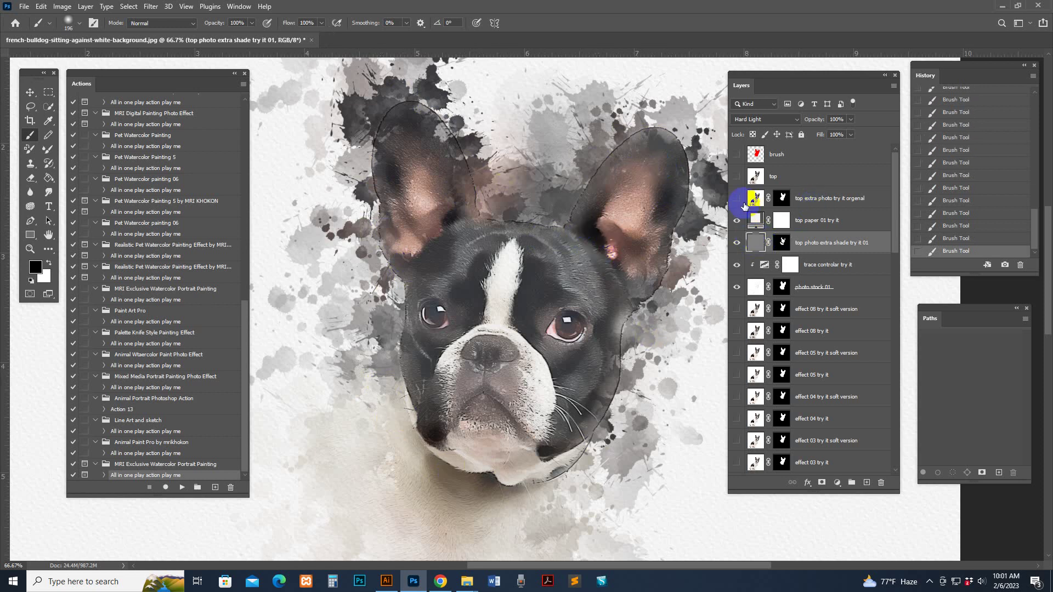
Compare the portrait with and without the photo stock 01 line layer, leaving the layer visible
{"action": "left_click", "coordinate": [753, 292]}
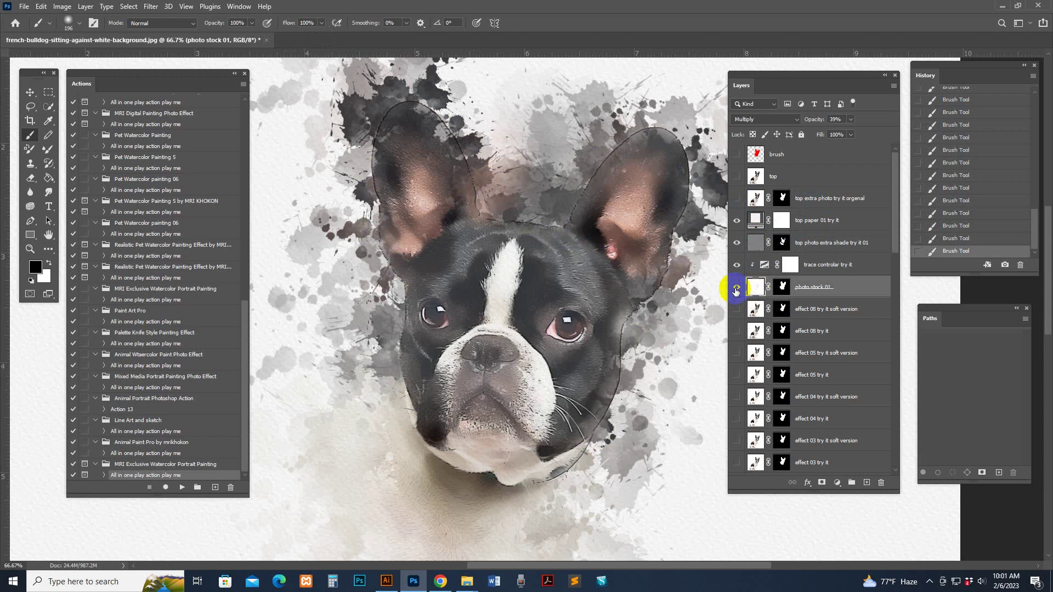
{"action": "left_click", "coordinate": [736, 287]}
{"action": "left_click", "coordinate": [736, 287]}
{"action": "left_click", "coordinate": [737, 287]}
{"action": "left_click", "coordinate": [737, 287]}
Set the threshold level of the trace controlar try it layer to 204
{"action": "double_click", "coordinate": [766, 266]}
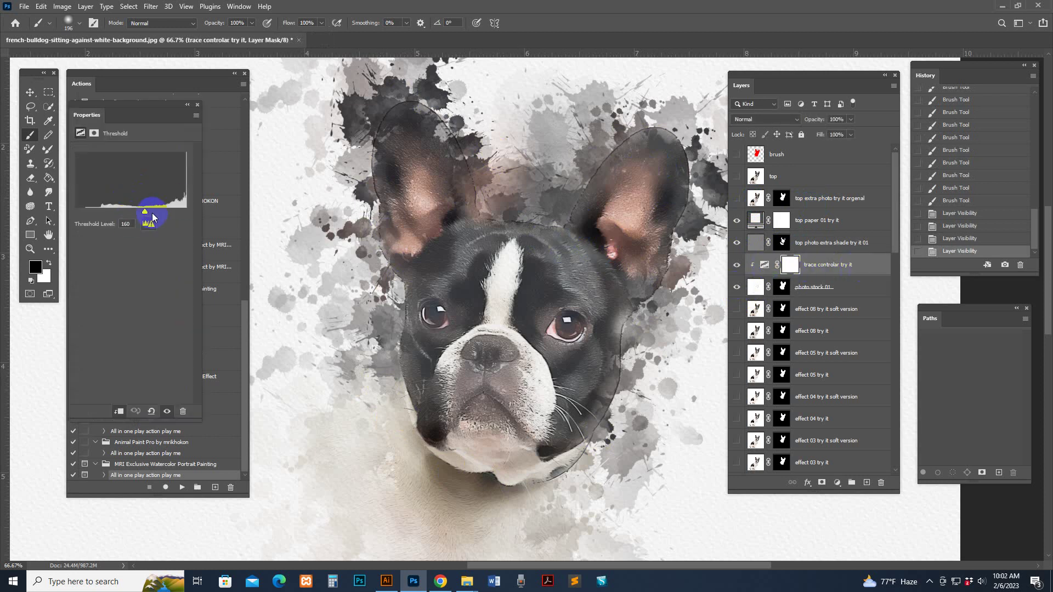
{"action": "left_click_drag", "start_coordinate": [171, 214], "coordinate": [182, 215]}
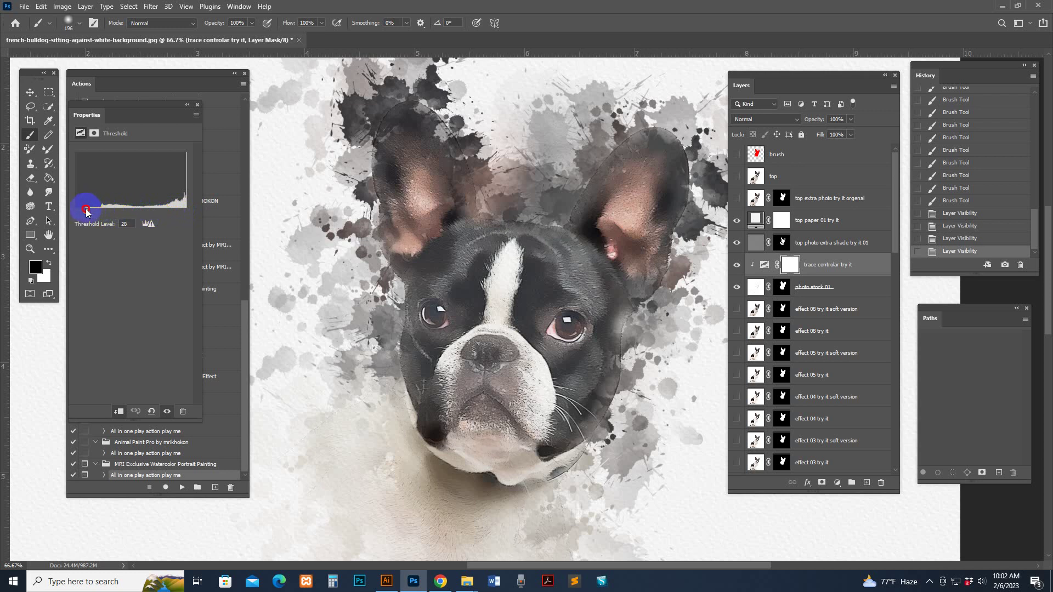
{"action": "left_click_drag", "start_coordinate": [91, 214], "coordinate": [164, 214]}
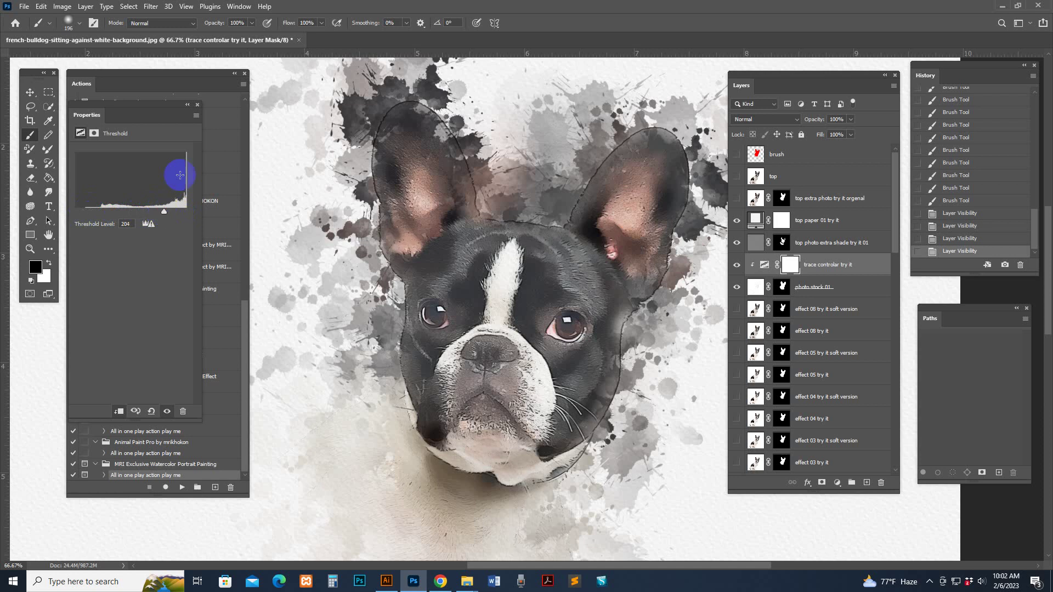
{"action": "left_click", "coordinate": [196, 107]}
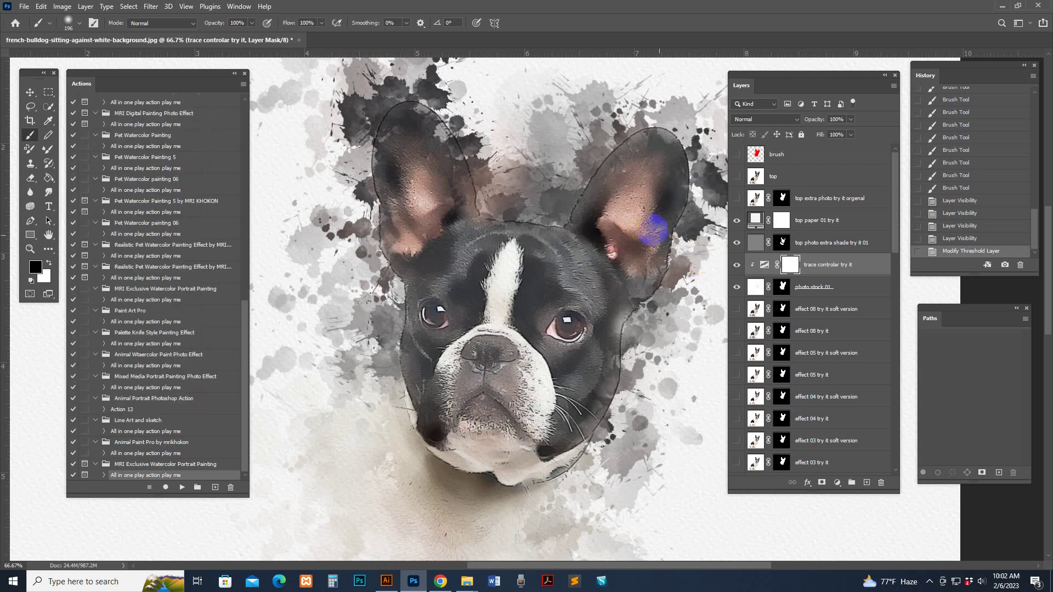
Inspect the portrait and its paper texture up close, and hide the top paper 01 try it layer
{"action": "key", "text": "z"}
{"action": "left_click", "coordinate": [648, 221], "text": "alt"}
{"action": "left_click_drag", "start_coordinate": [649, 222], "coordinate": [633, 238]}
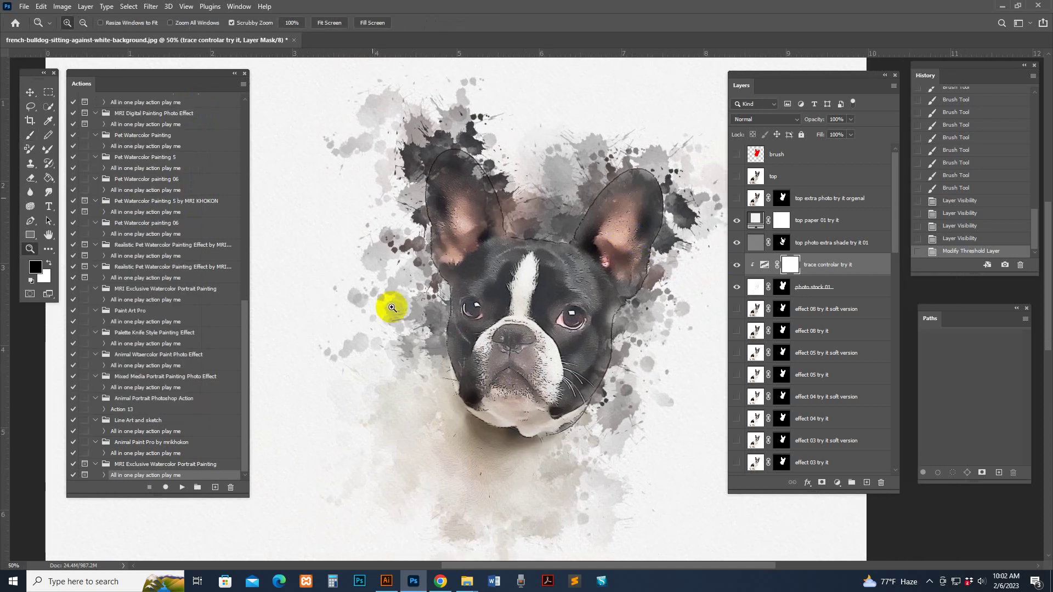
{"action": "left_click", "coordinate": [616, 123]}
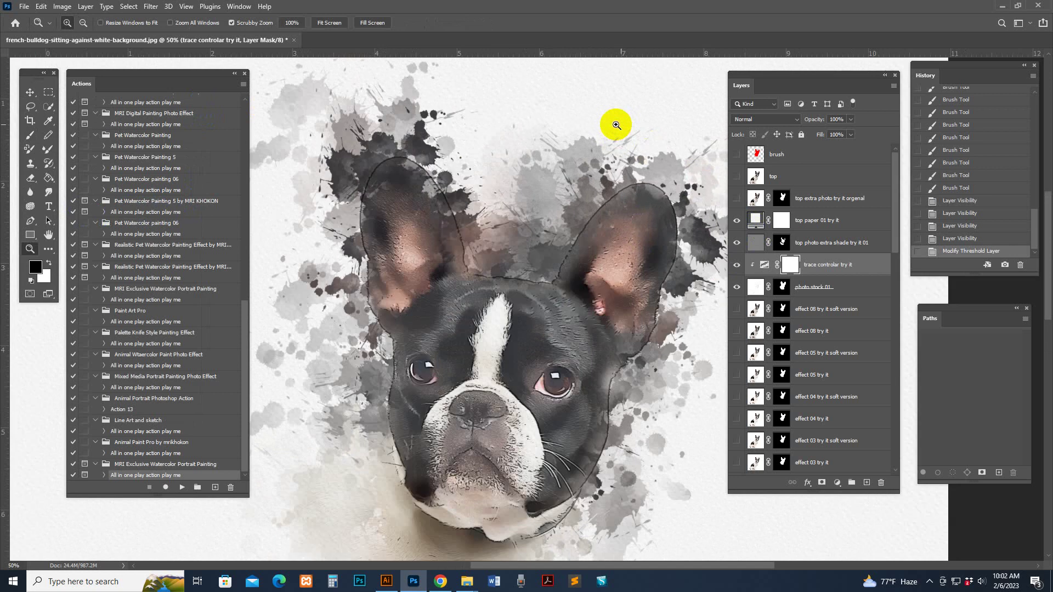
{"action": "left_click_drag", "start_coordinate": [616, 122], "coordinate": [616, 272]}
{"action": "left_click", "coordinate": [551, 190]}
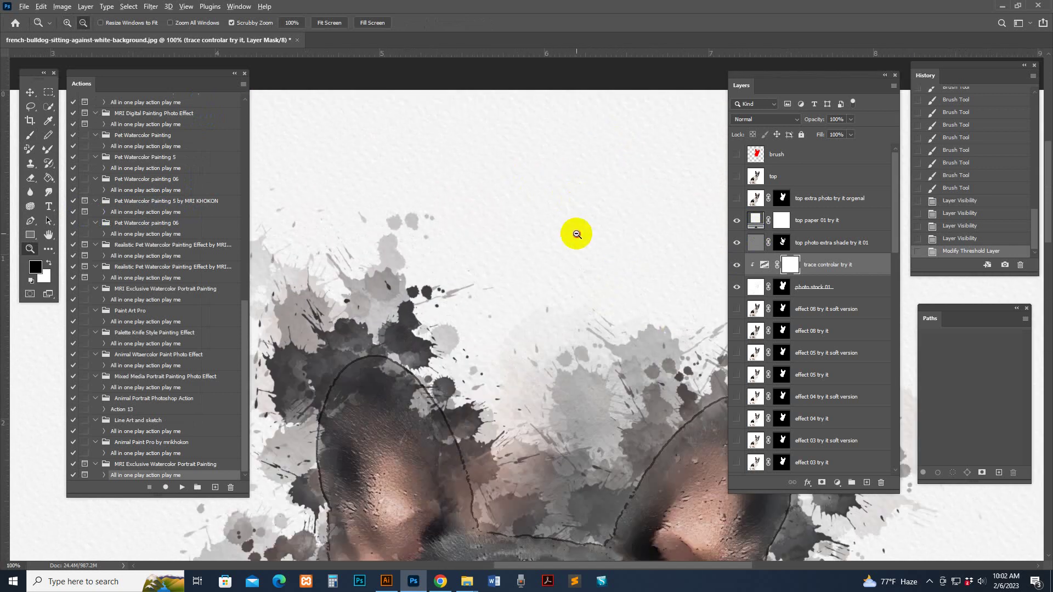
{"action": "left_click", "coordinate": [576, 236], "text": "alt"}
{"action": "left_click", "coordinate": [822, 224]}
{"action": "left_click", "coordinate": [740, 221]}
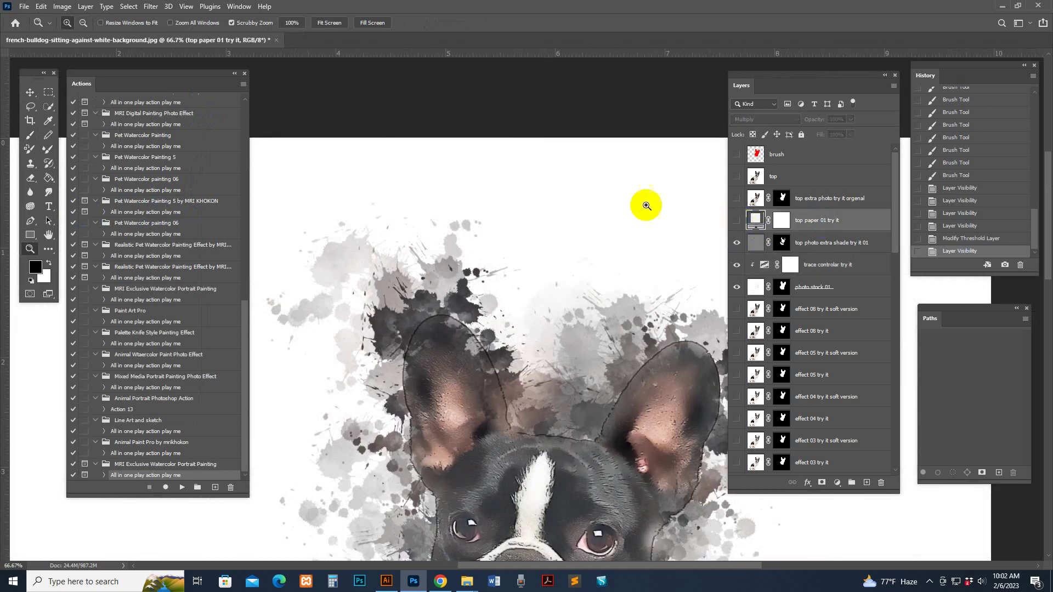
Try red f63b3b as the fill of the backgorund color 01 try it layer, and return it to white ffffff
{"action": "left_click", "coordinate": [597, 222], "text": "alt"}
{"action": "left_click_drag", "start_coordinate": [483, 279], "coordinate": [560, 124]}
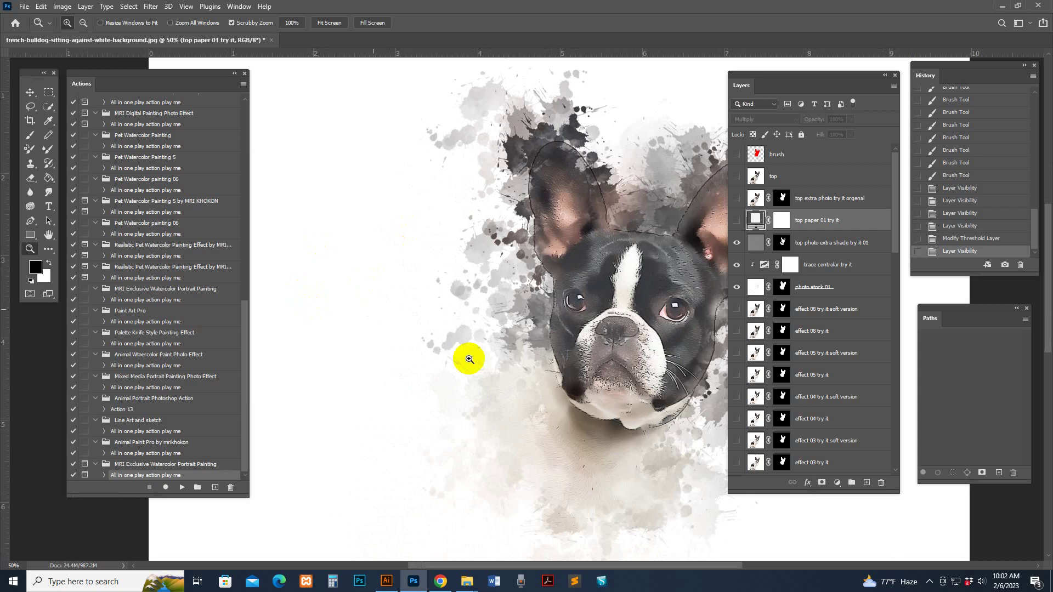
{"action": "left_click_drag", "start_coordinate": [569, 360], "coordinate": [542, 210]}
{"action": "scroll", "coordinate": [811, 430], "scroll_direction": "down", "scroll_amount": 15}
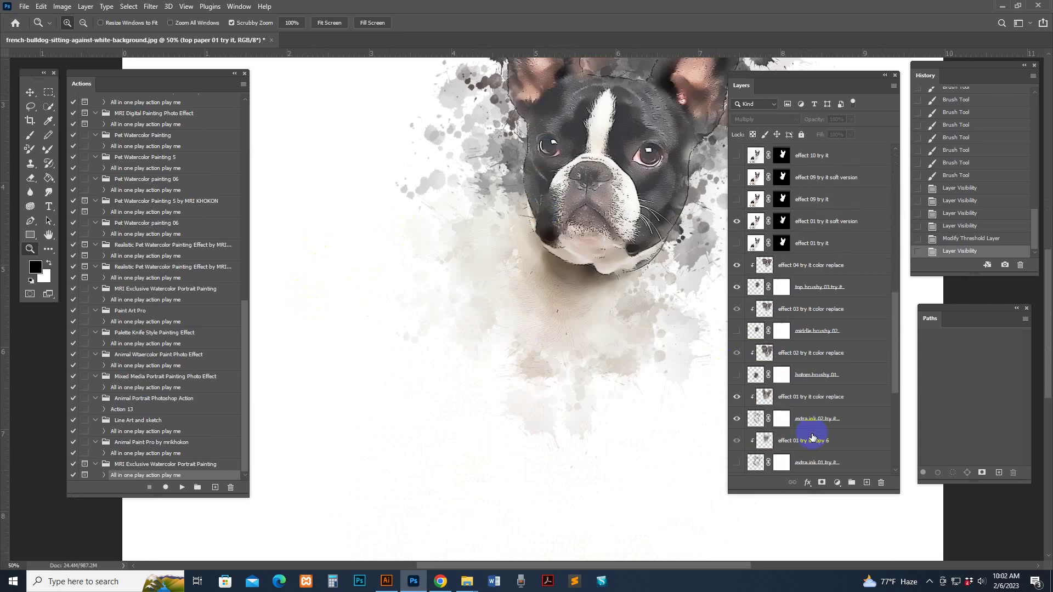
{"action": "scroll", "coordinate": [814, 437], "scroll_direction": "down", "scroll_amount": 1}
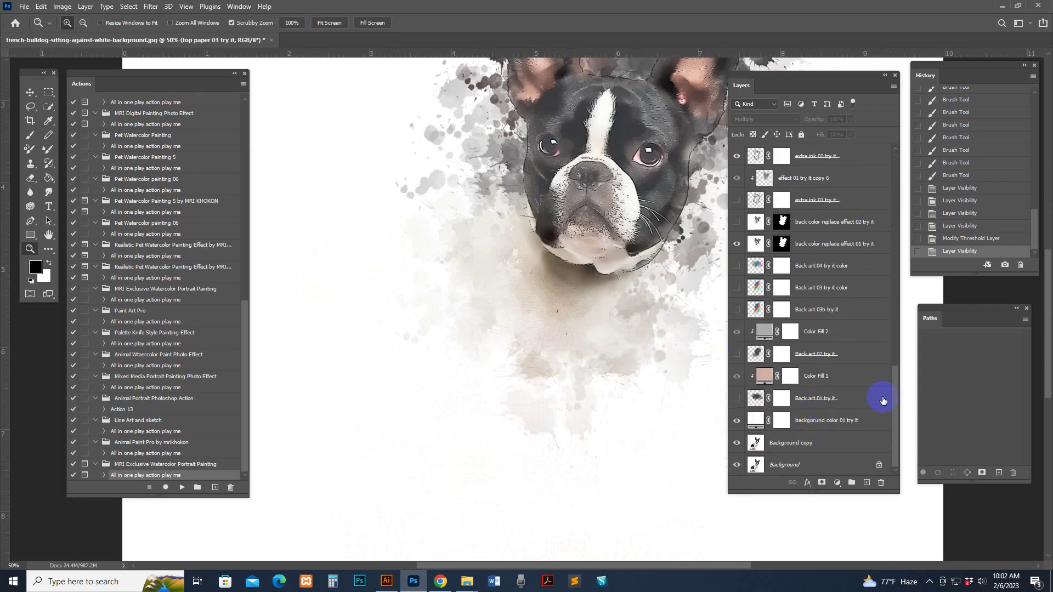
{"action": "left_click", "coordinate": [833, 428]}
{"action": "double_click", "coordinate": [755, 421]}
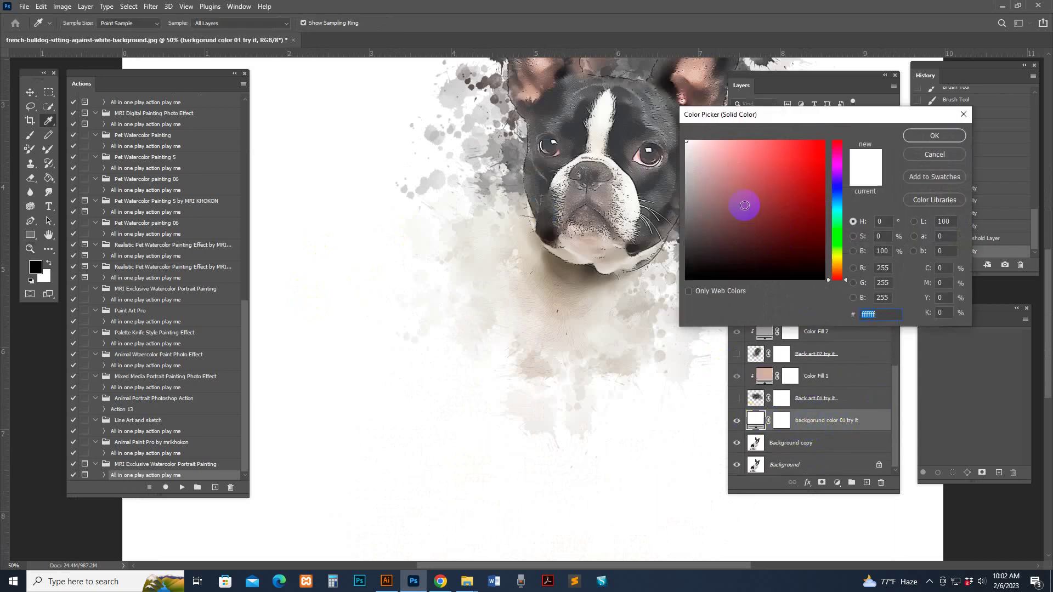
{"action": "left_click", "coordinate": [723, 172]}
{"action": "left_click_drag", "start_coordinate": [773, 166], "coordinate": [792, 144]}
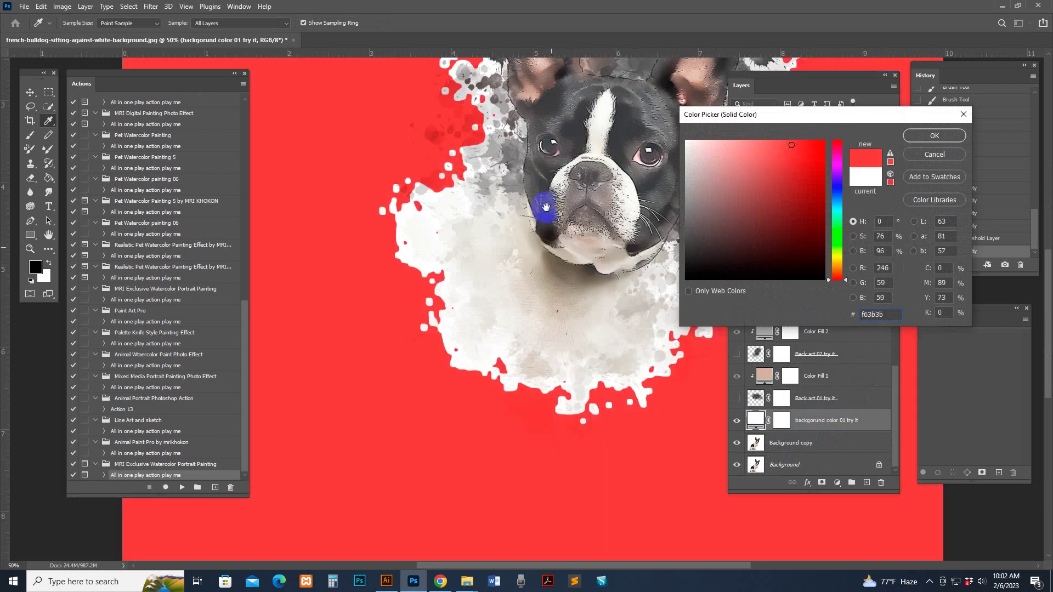
{"action": "left_click_drag", "start_coordinate": [546, 207], "coordinate": [542, 366]}
{"action": "mouse_move", "coordinate": [799, 163]}
{"action": "left_mouse_down"}
{"action": "mouse_move", "coordinate": [693, 143]}
{"action": "mouse_move", "coordinate": [662, 110]}
{"action": "mouse_move", "coordinate": [709, 147]}
{"action": "mouse_move", "coordinate": [669, 129]}
{"action": "mouse_move", "coordinate": [692, 153]}
{"action": "mouse_move", "coordinate": [680, 153]}
{"action": "mouse_move", "coordinate": [679, 131]}
{"action": "mouse_move", "coordinate": [703, 150]}
{"action": "mouse_move", "coordinate": [667, 124]}
{"action": "left_mouse_up"}
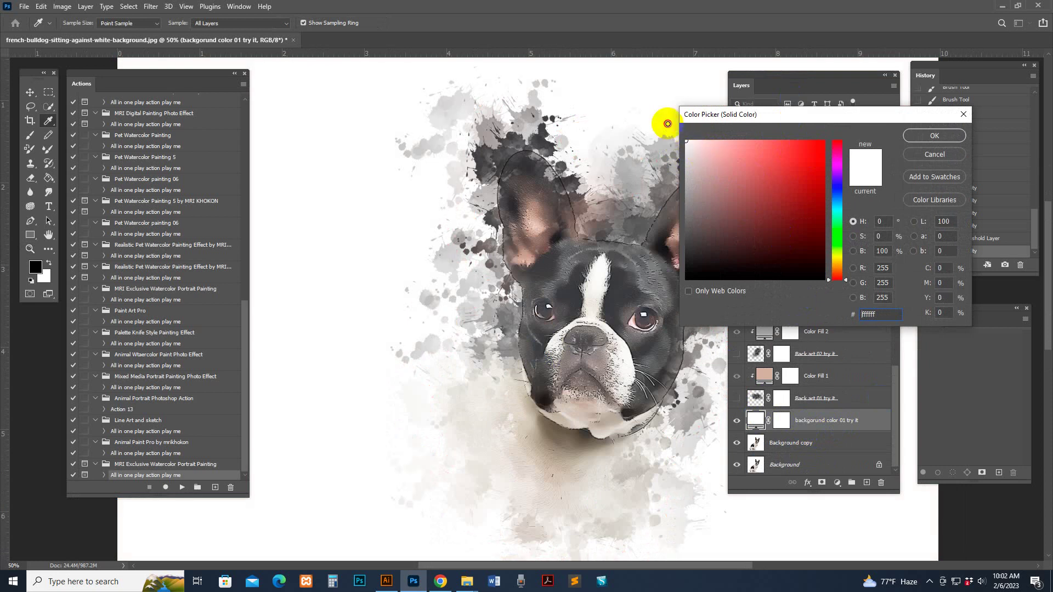
{"action": "left_click", "coordinate": [934, 136]}
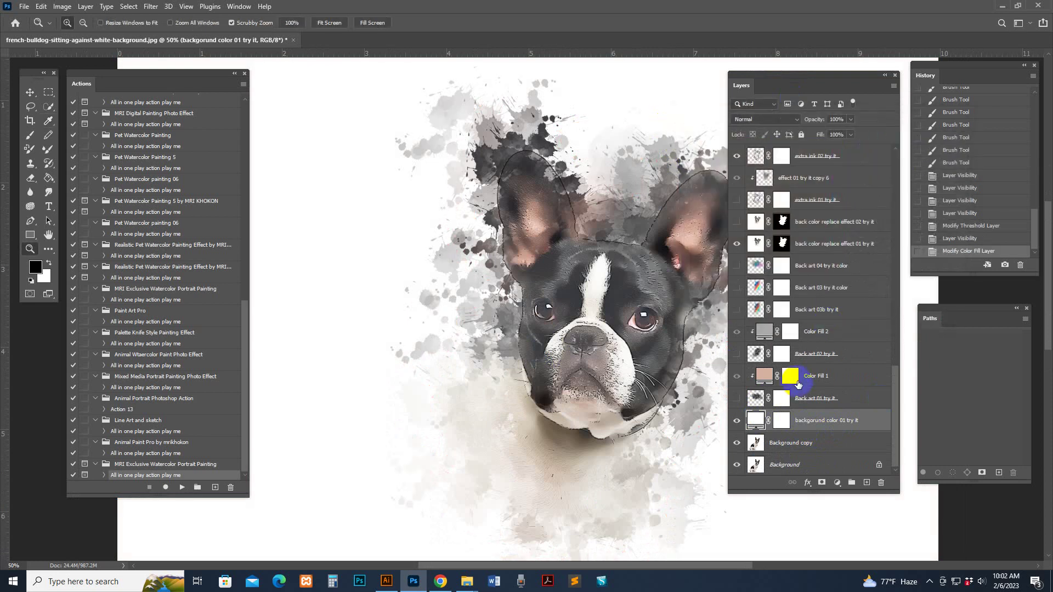
{"action": "left_click_drag", "start_coordinate": [798, 384], "coordinate": [756, 427]}
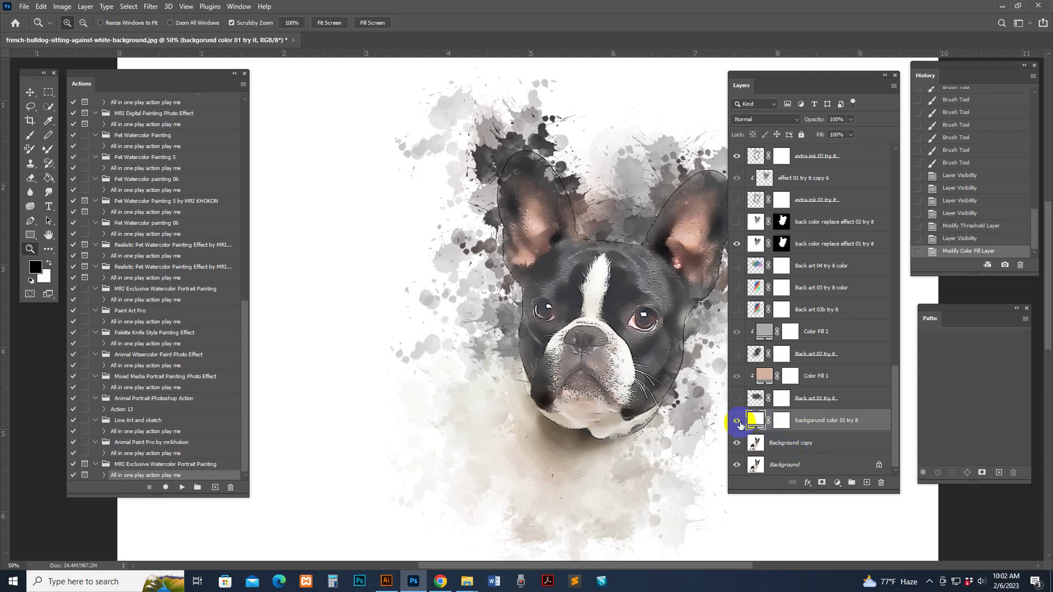
Hide the backgorund color 01 try it, Background copy and Background layers to view the portrait on transparency
{"action": "left_click", "coordinate": [738, 422]}
{"action": "left_click", "coordinate": [735, 443]}
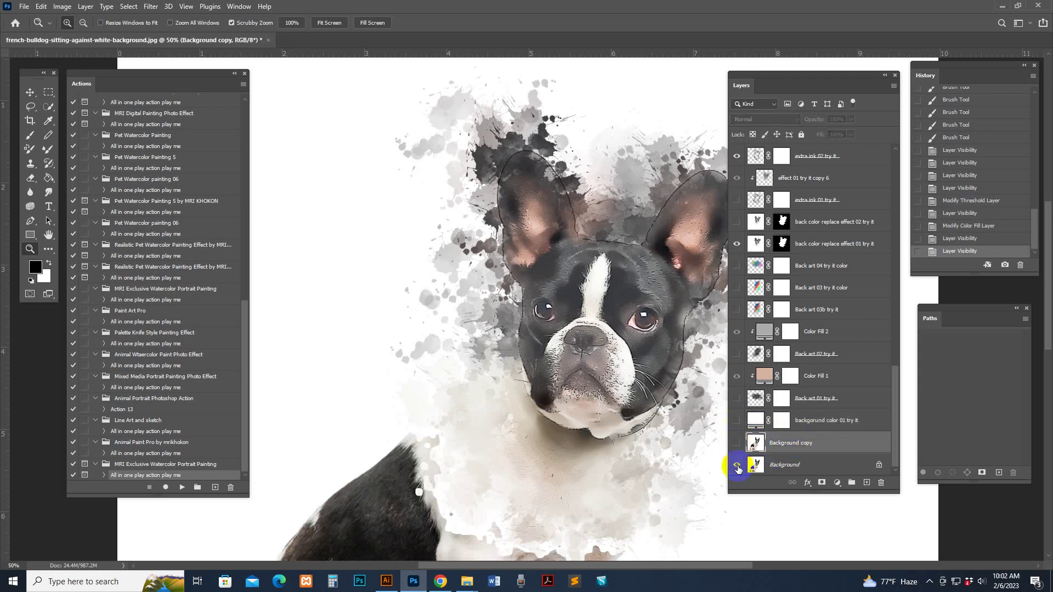
{"action": "left_click", "coordinate": [738, 465]}
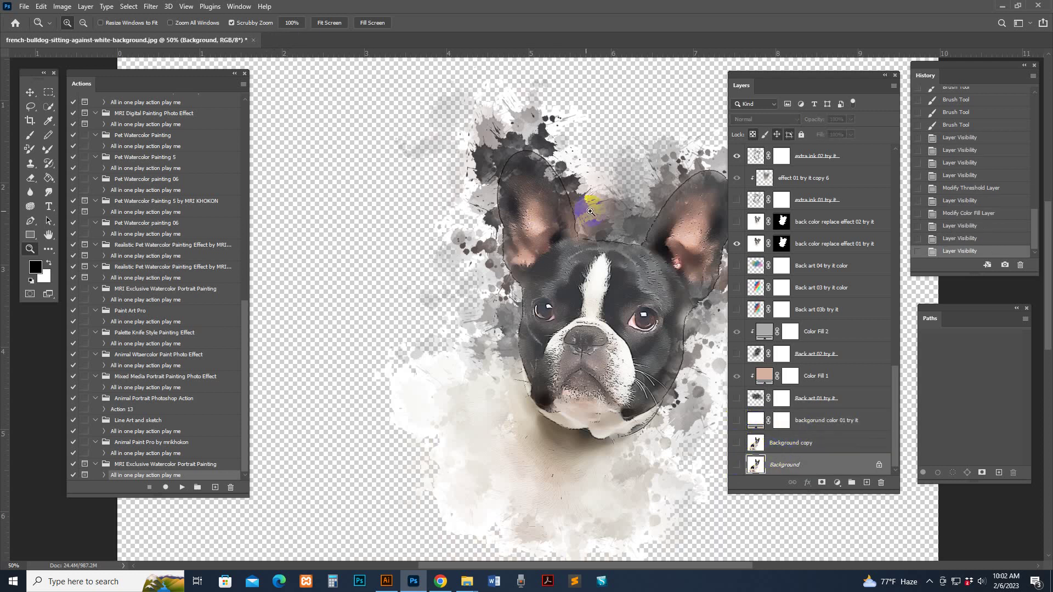
{"action": "left_click_drag", "start_coordinate": [574, 131], "coordinate": [473, 216]}
{"action": "left_click_drag", "start_coordinate": [650, 271], "coordinate": [647, 196]}
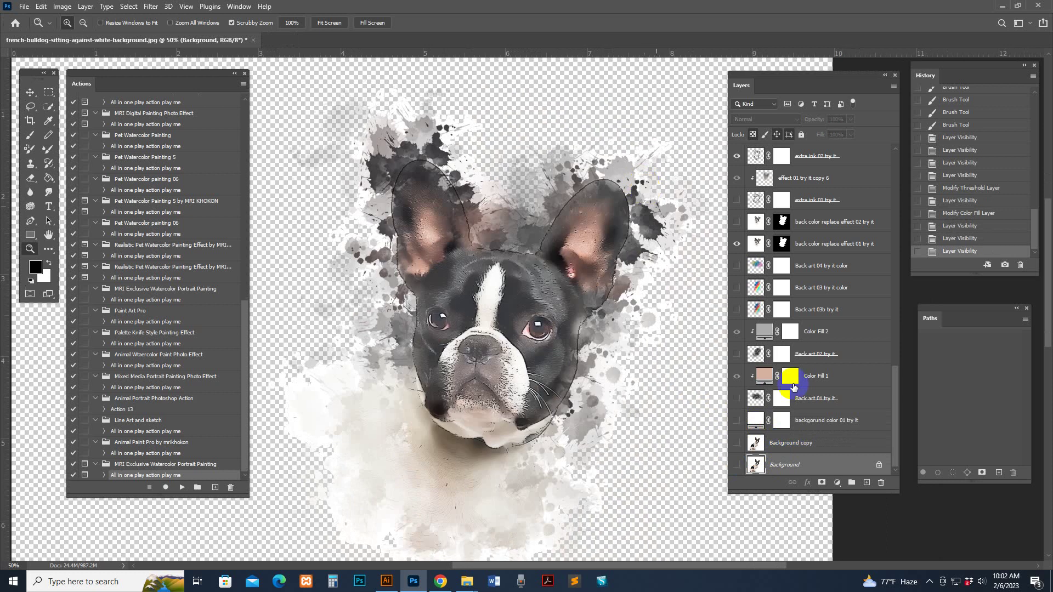
{"action": "left_click_drag", "start_coordinate": [794, 387], "coordinate": [780, 443]}
{"action": "left_click", "coordinate": [794, 451]}
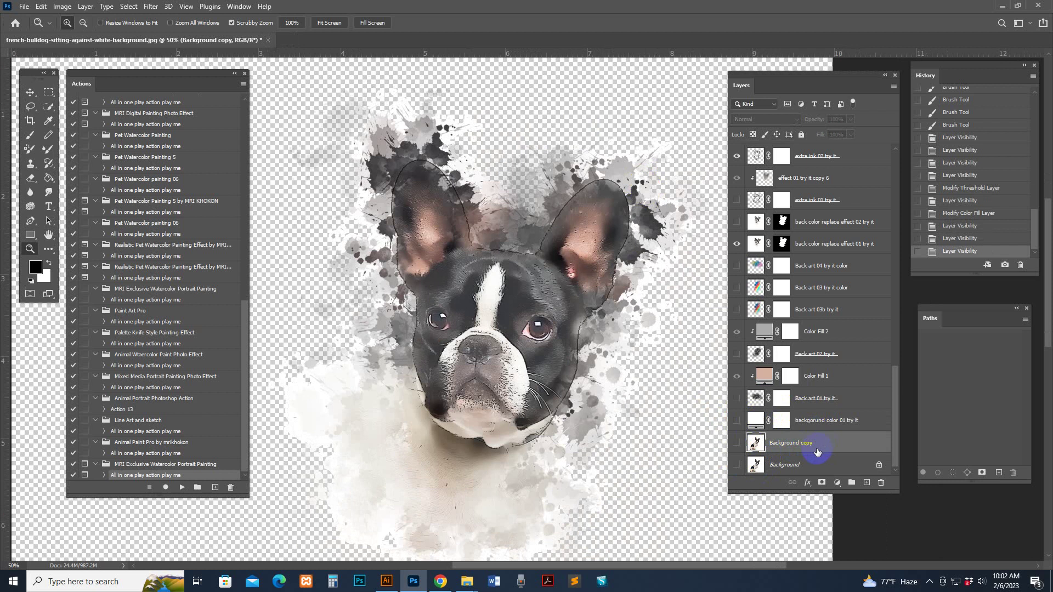
Make the backgorund color 01 try it, Background copy and Background layers visible again
{"action": "left_click", "coordinate": [757, 422]}
{"action": "left_click", "coordinate": [736, 420]}
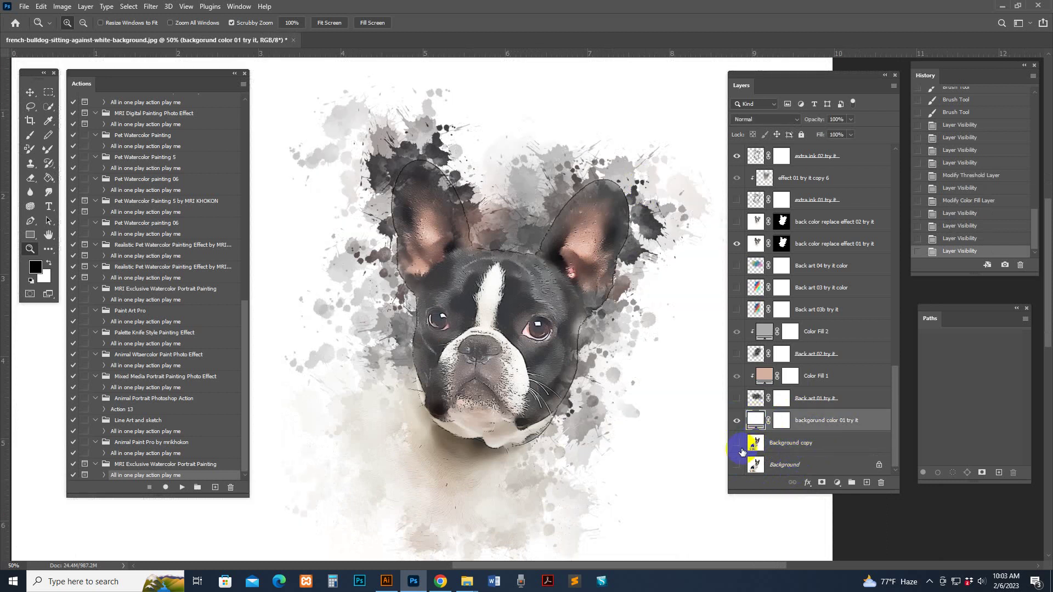
{"action": "left_click", "coordinate": [736, 443]}
{"action": "left_click", "coordinate": [737, 464]}
{"action": "left_click", "coordinate": [777, 465]}
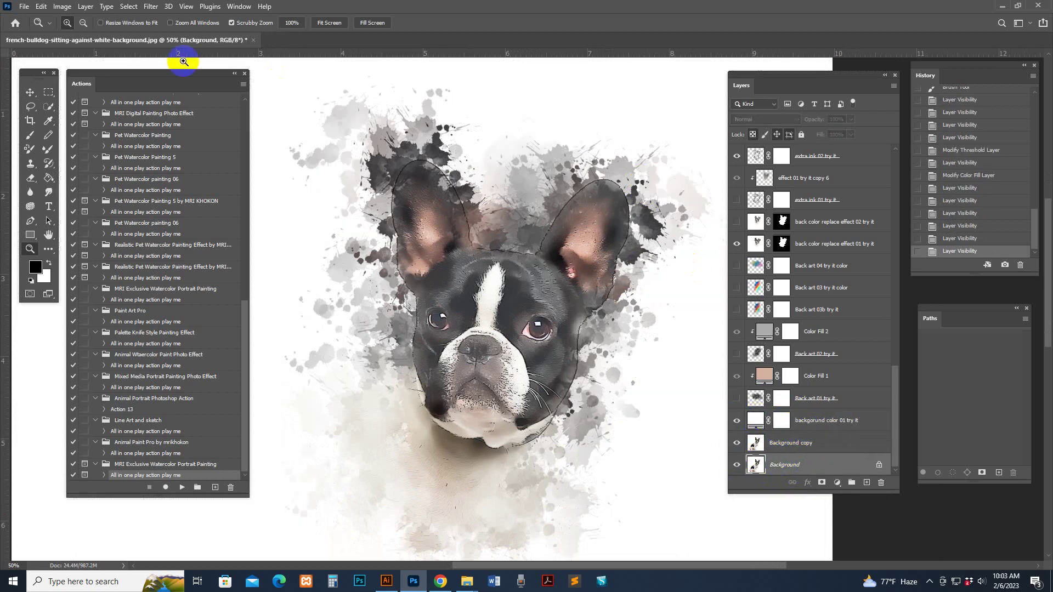
Close the French bulldog document and open little-girl-with-cosmetics-she-is-mother-s-bedroom-sitting-near-mirror.jpg from the Modern paintng folder
{"action": "left_click", "coordinate": [254, 41]}
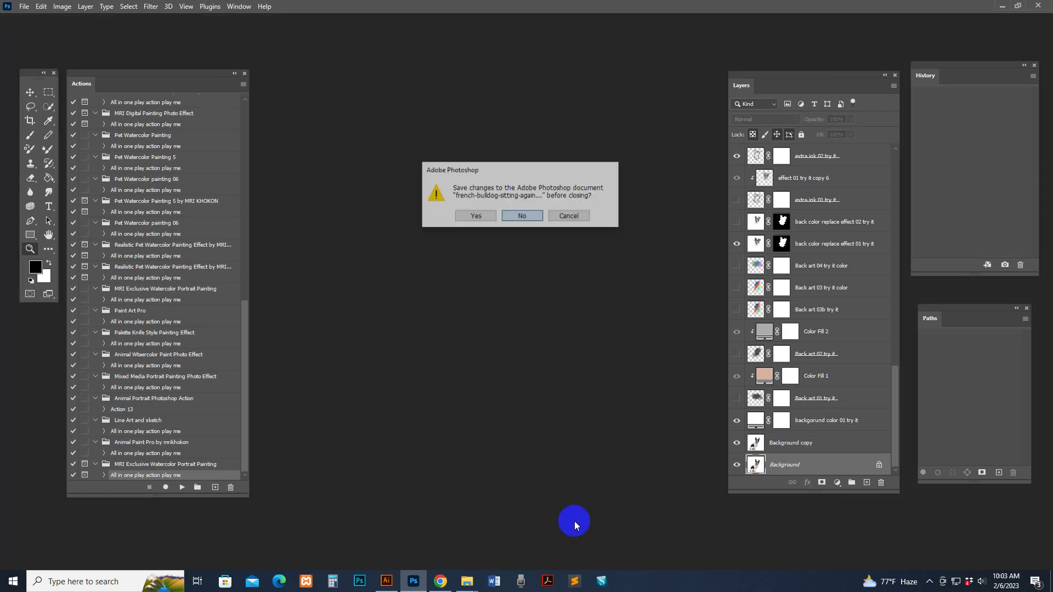
{"action": "key", "text": "Return"}
{"action": "mouse_move", "coordinate": [467, 581]}
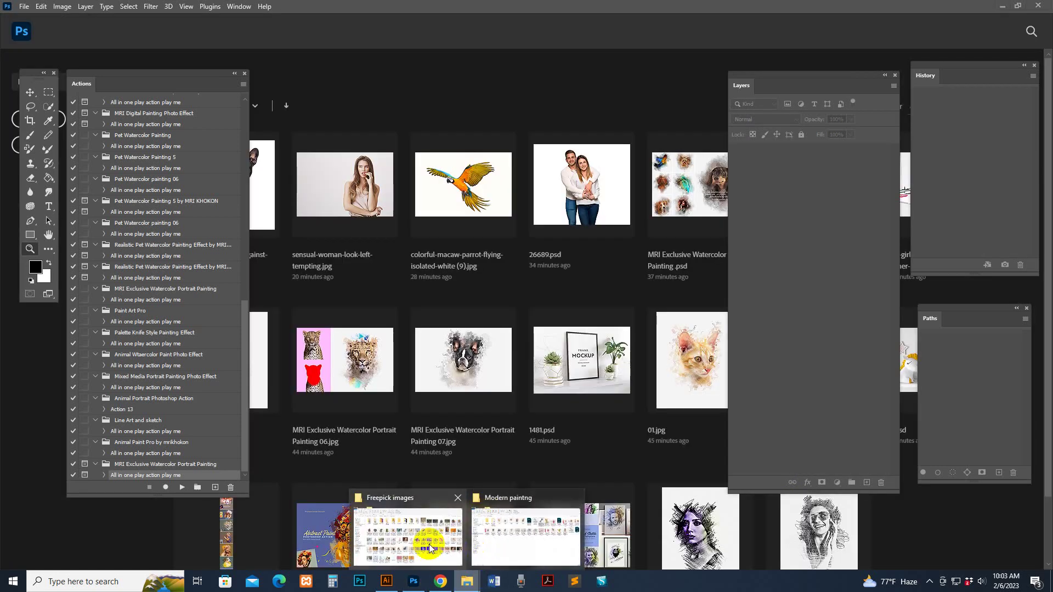
{"action": "left_click", "coordinate": [504, 546]}
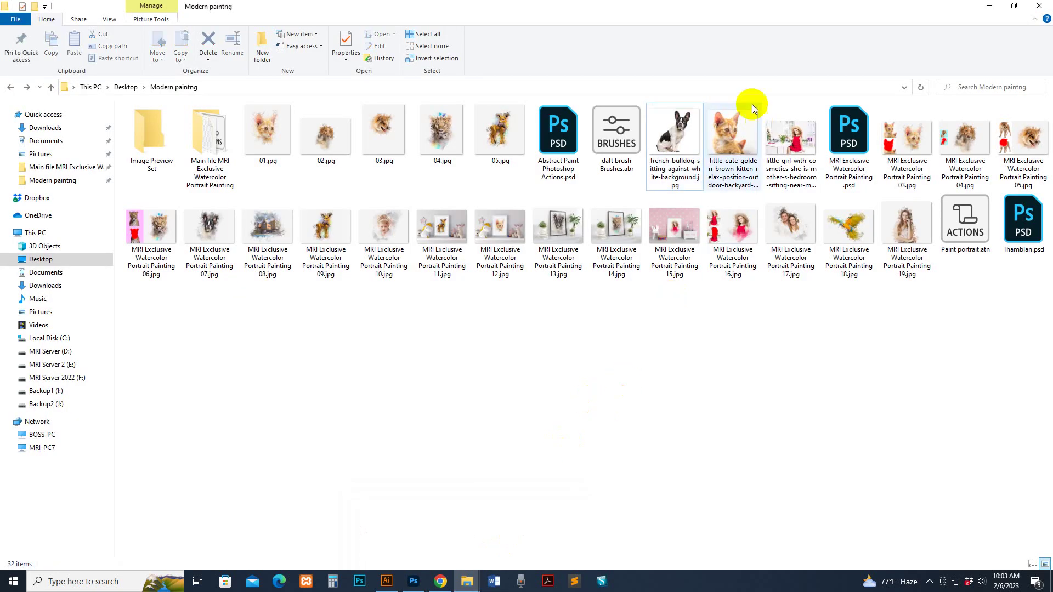
{"action": "left_click_drag", "start_coordinate": [801, 156], "coordinate": [586, 89]}
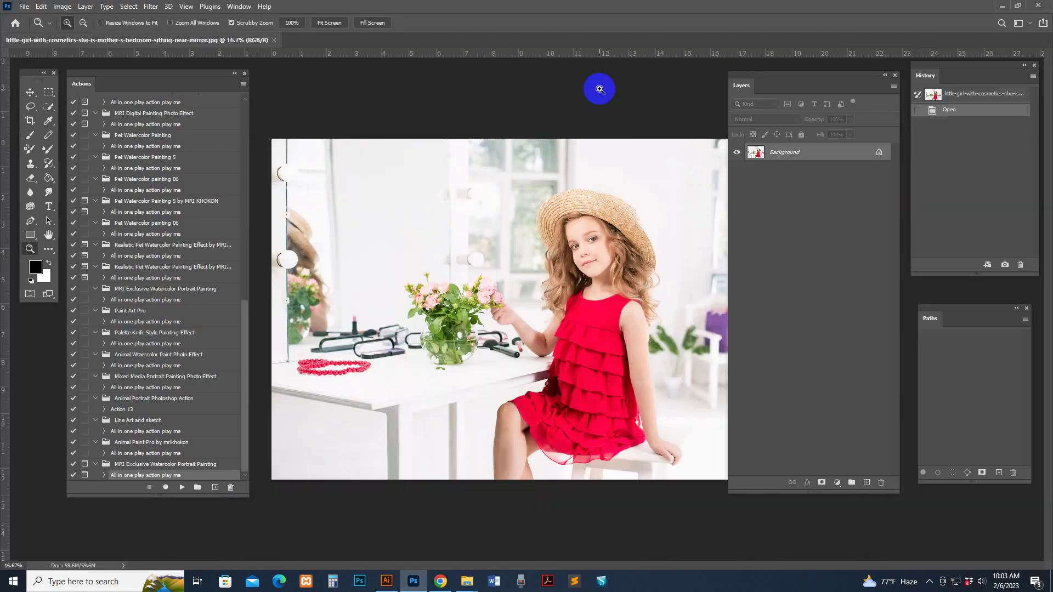
Resize the photo of the girl to a width of 3000 pixels, keeping its proportions
{"action": "left_click", "coordinate": [652, 270], "text": "alt"}
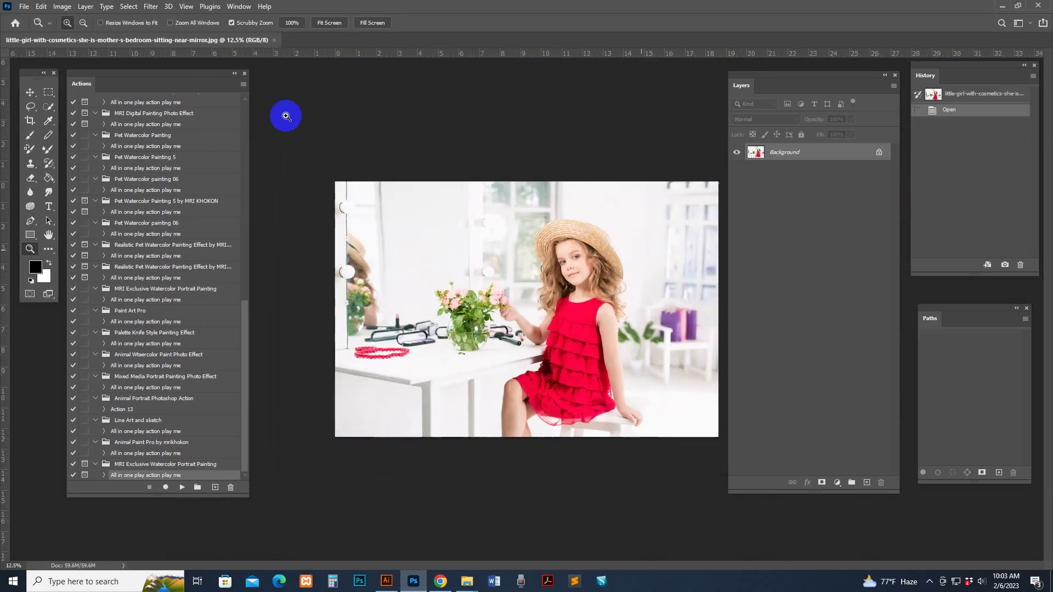
{"action": "left_click", "coordinate": [62, 6]}
{"action": "left_click", "coordinate": [70, 81]}
{"action": "double_click", "coordinate": [450, 235]}
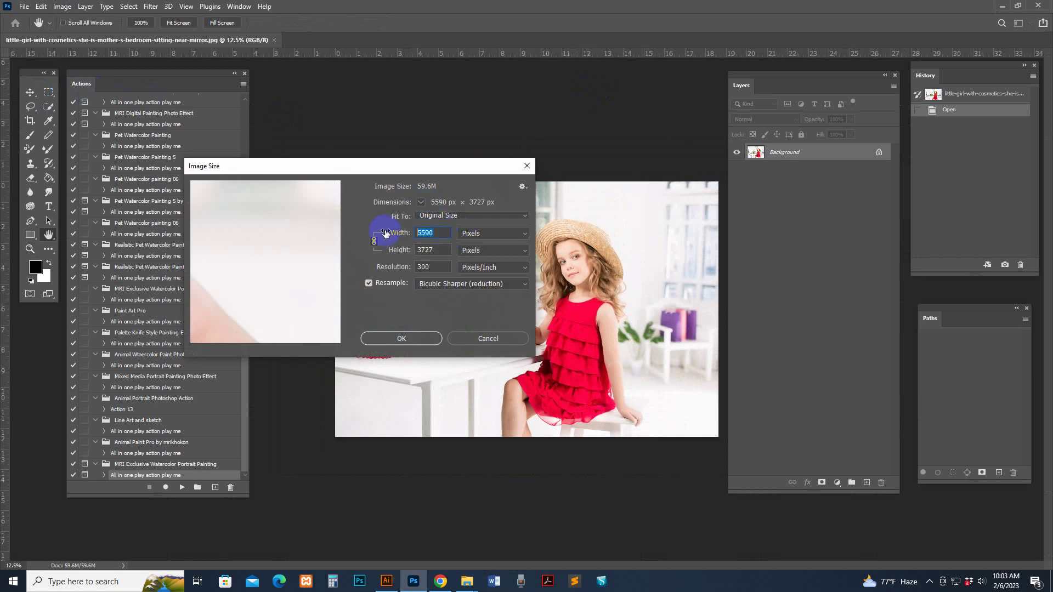
{"action": "type", "text": "3"}
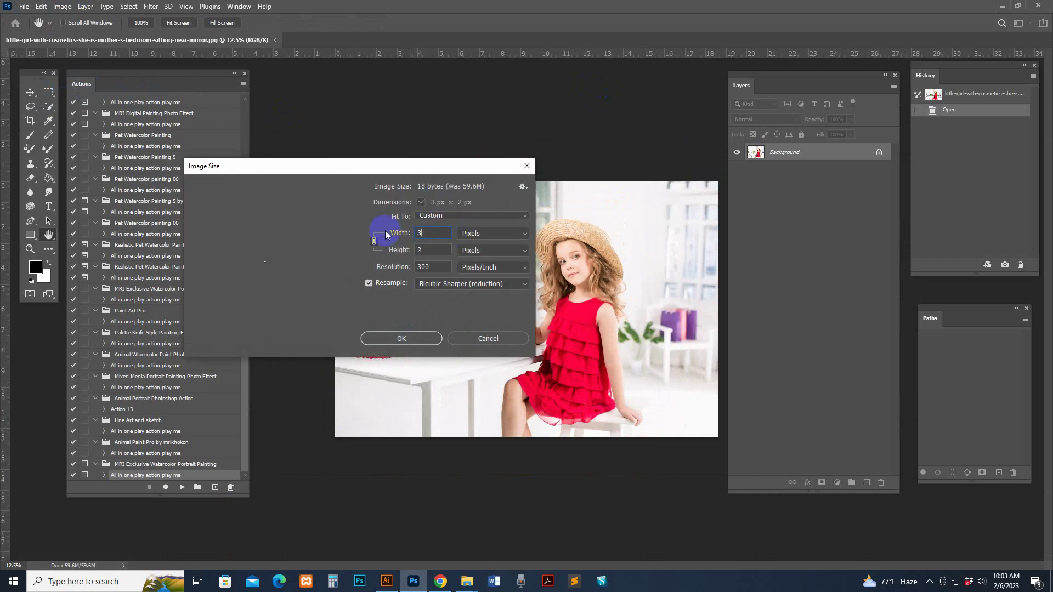
{"action": "type", "text": "000"}
{"action": "key", "text": "Return"}
Extend the canvas above the photo with the Crop tool to a height of about 7.4 in
{"action": "key", "text": "z"}
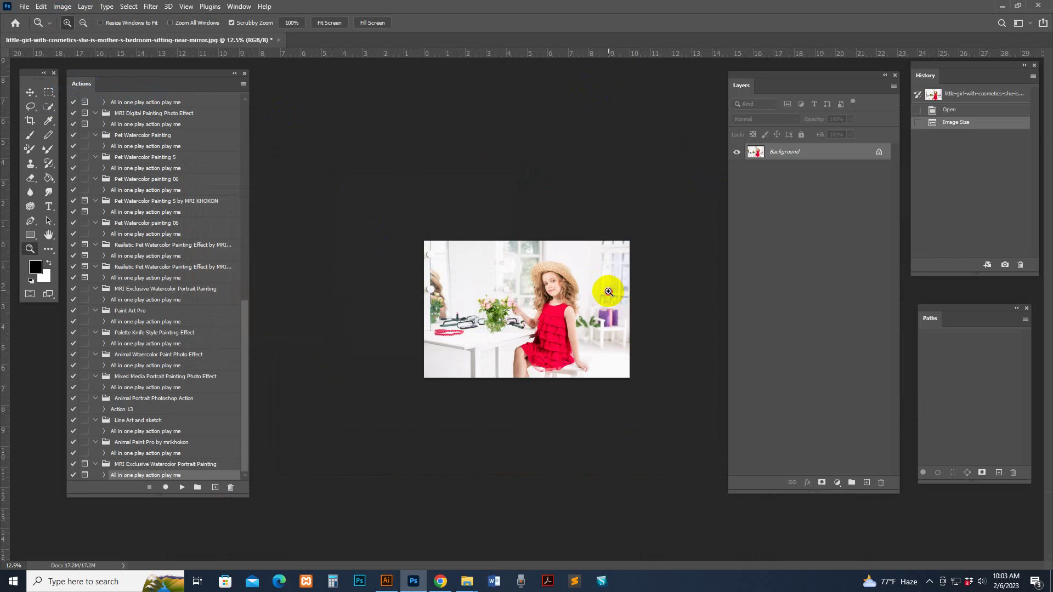
{"action": "key", "text": "ctrl+plus"}
{"action": "key", "text": "ctrl+plus"}
{"action": "key", "text": "ctrl+plus"}
{"action": "key", "text": "c"}
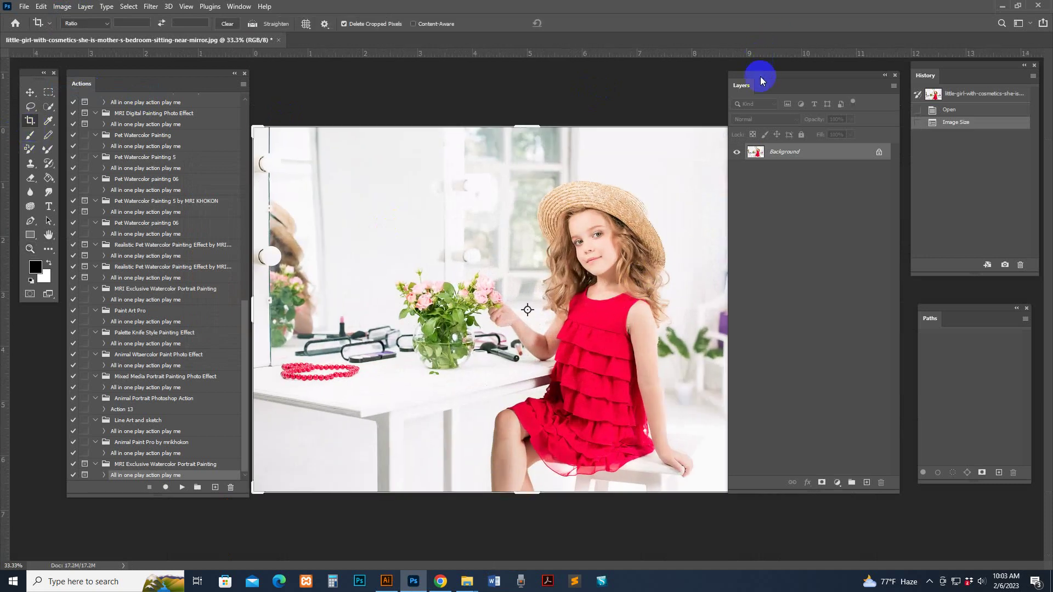
{"action": "left_click_drag", "start_coordinate": [761, 80], "coordinate": [807, 100]}
{"action": "left_click_drag", "start_coordinate": [527, 125], "coordinate": [532, 108]}
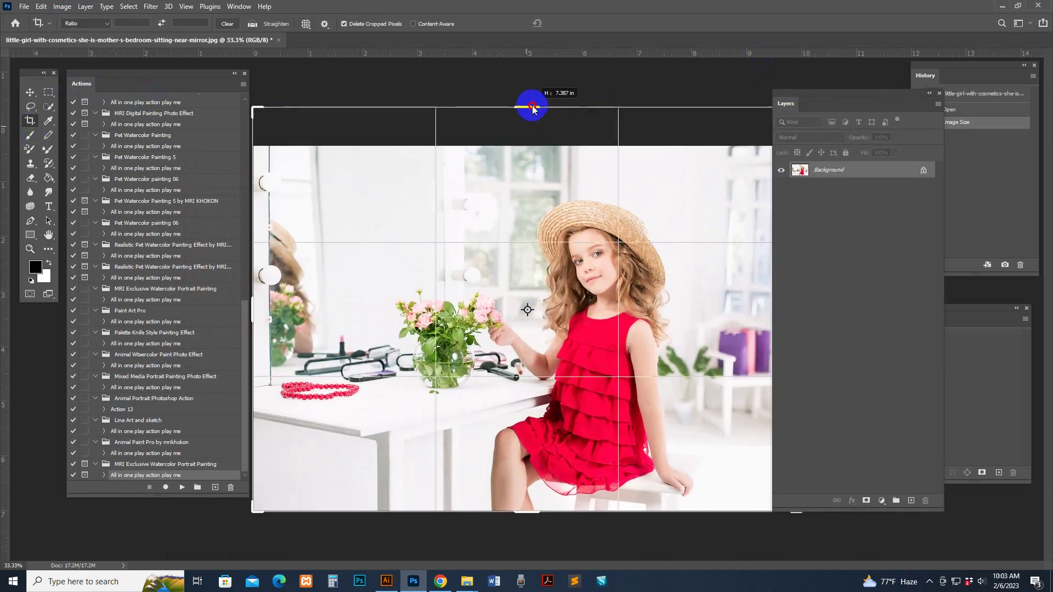
{"action": "key", "text": "Return"}
{"action": "left_click", "coordinate": [31, 93]}
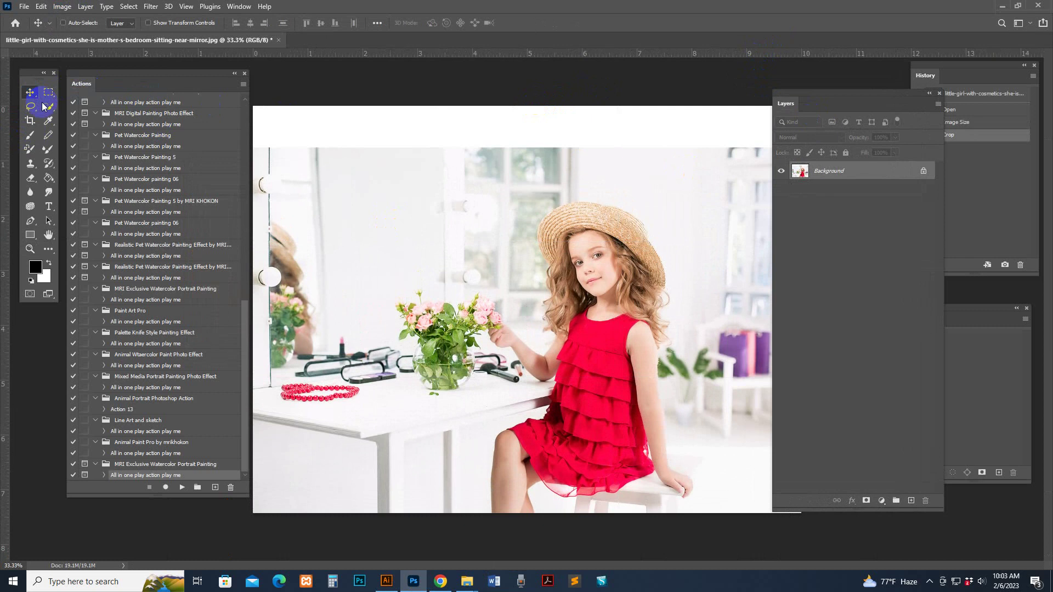
Select the girl with Select Subject and add a new layer named brush
{"action": "left_click", "coordinate": [47, 106]}
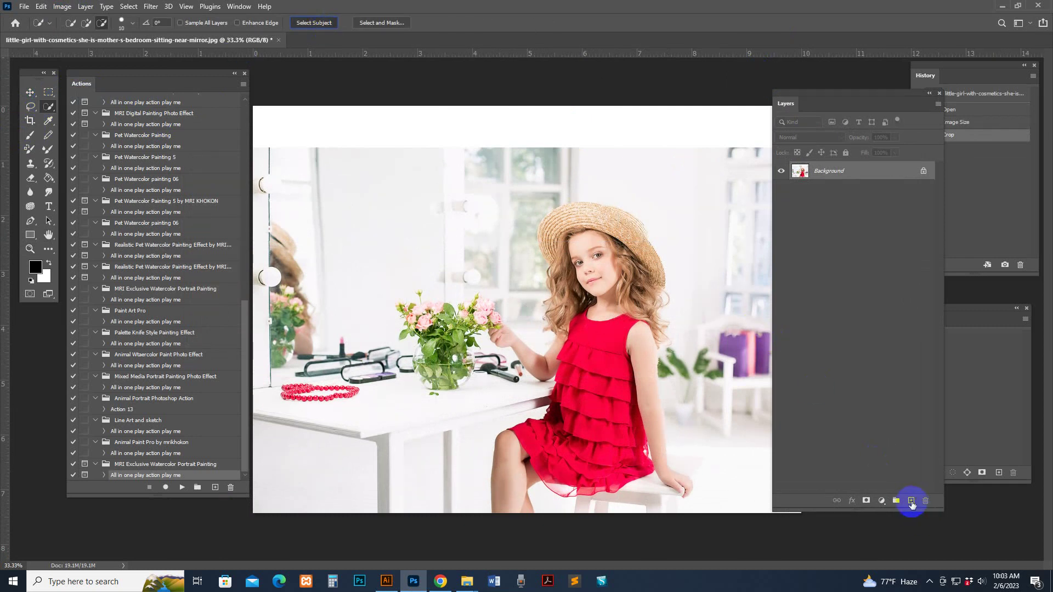
{"action": "left_click", "coordinate": [911, 501]}
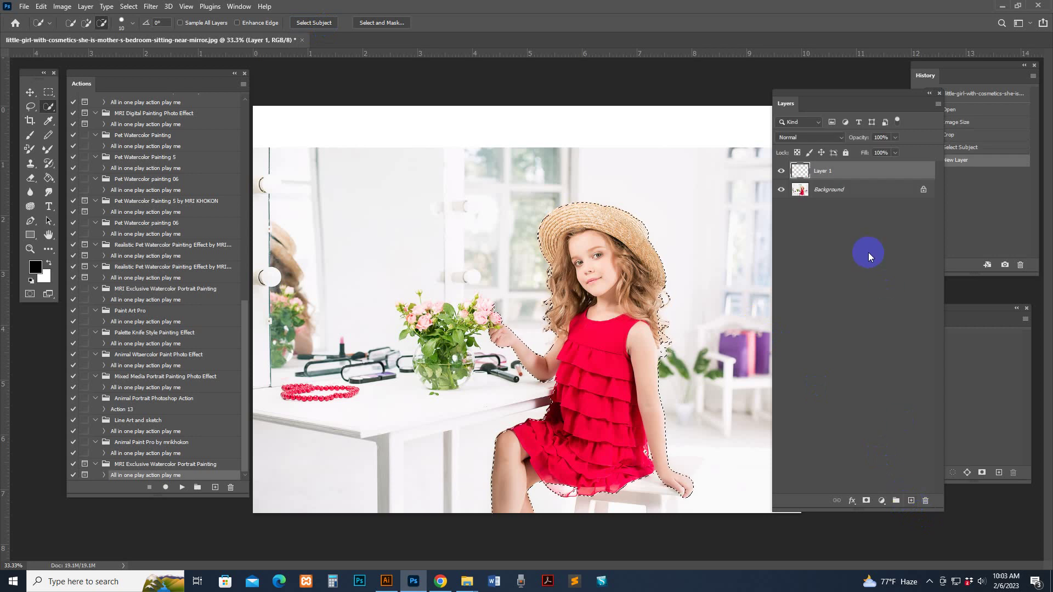
{"action": "key", "text": "ctrl+plus"}
{"action": "left_click_drag", "start_coordinate": [768, 260], "coordinate": [690, 231]}
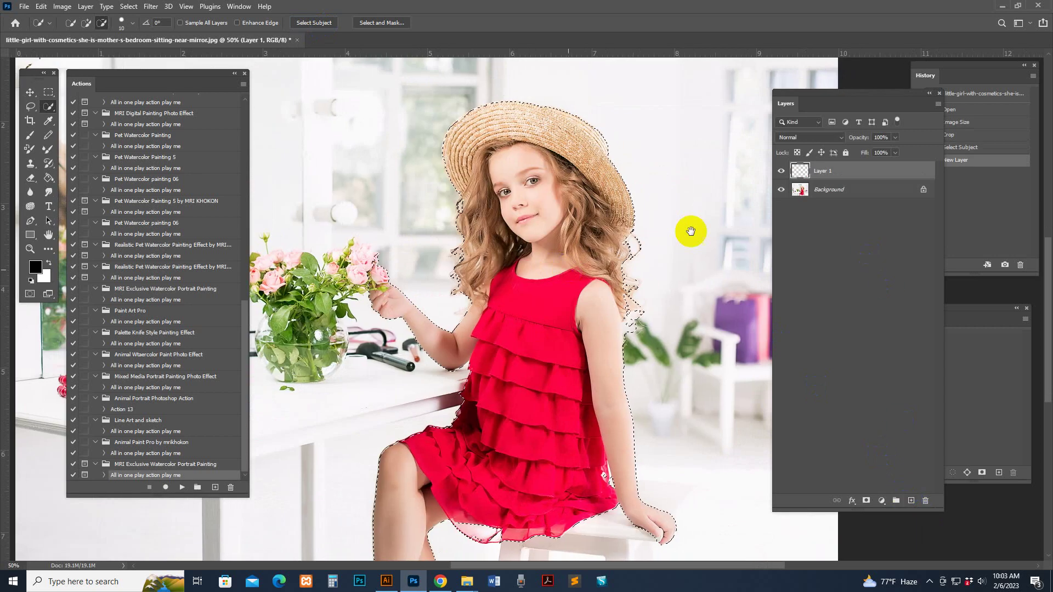
{"action": "double_click", "coordinate": [825, 171]}
{"action": "type", "text": "br"}
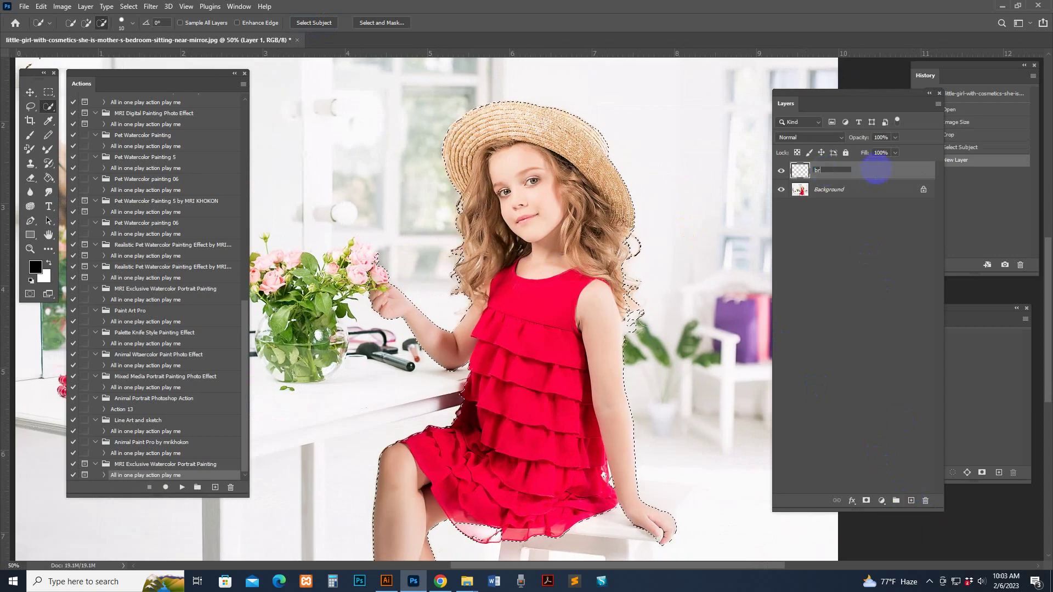
{"action": "type", "text": "ush"}
{"action": "key", "text": "Return"}
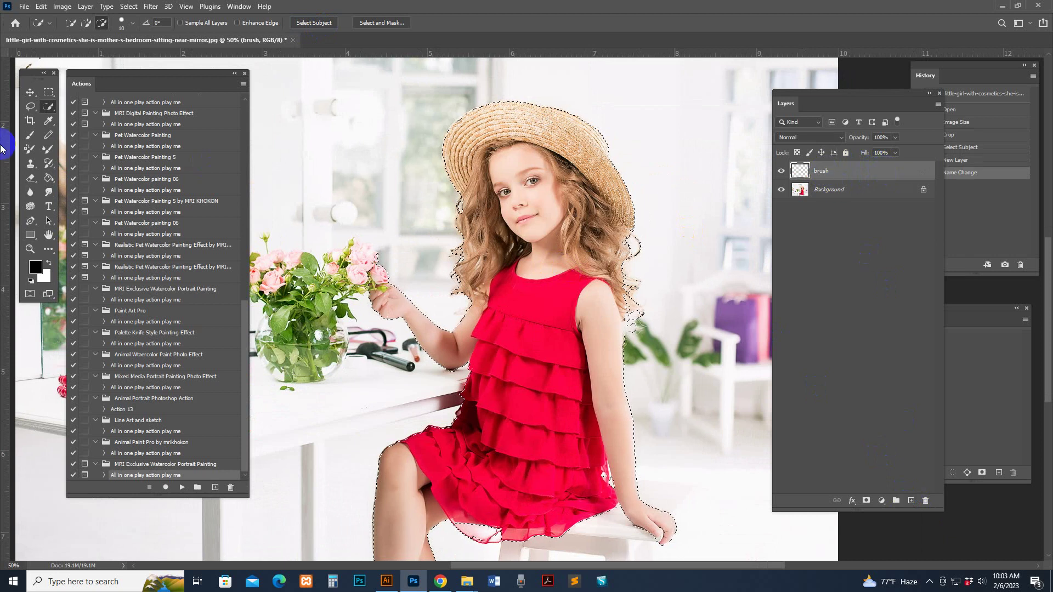
Paint the girl's hat, face, hair and upper dress within the selection in red ff0000 on the brush layer
{"action": "left_click", "coordinate": [30, 135]}
{"action": "left_click", "coordinate": [36, 269]}
{"action": "left_click", "coordinate": [822, 142]}
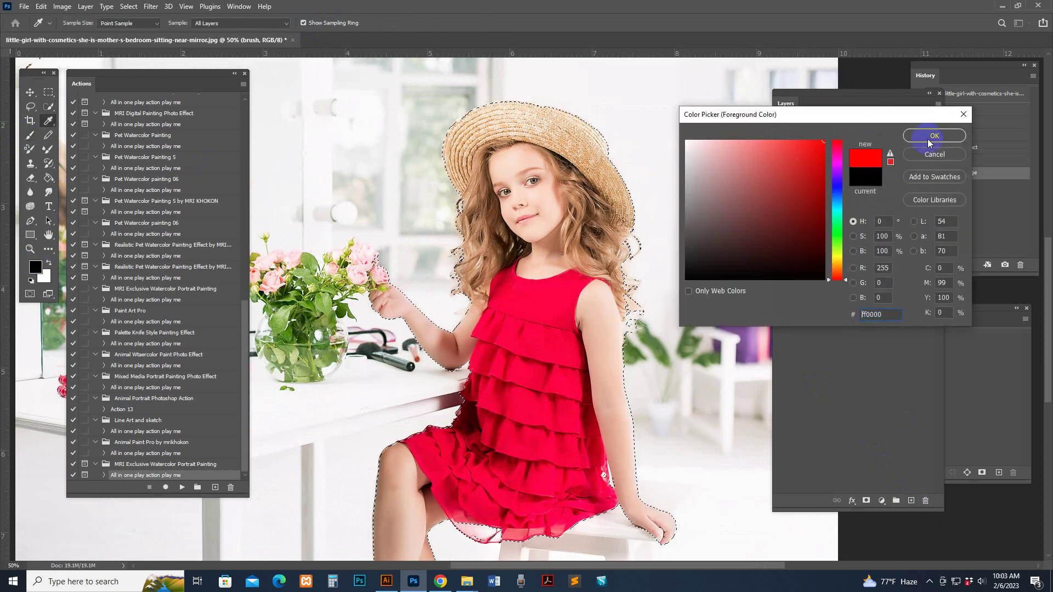
{"action": "left_click", "coordinate": [928, 138]}
{"action": "mouse_move", "coordinate": [494, 117]}
{"action": "left_mouse_down"}
{"action": "mouse_move", "coordinate": [494, 272]}
{"action": "mouse_move", "coordinate": [485, 298]}
{"action": "mouse_move", "coordinate": [539, 230]}
{"action": "mouse_move", "coordinate": [463, 176]}
{"action": "mouse_move", "coordinate": [442, 215]}
{"action": "mouse_move", "coordinate": [477, 256]}
{"action": "mouse_move", "coordinate": [468, 279]}
{"action": "mouse_move", "coordinate": [537, 197]}
{"action": "mouse_move", "coordinate": [536, 328]}
{"action": "mouse_move", "coordinate": [555, 316]}
{"action": "mouse_move", "coordinate": [550, 351]}
{"action": "mouse_move", "coordinate": [574, 290]}
{"action": "mouse_move", "coordinate": [610, 298]}
{"action": "mouse_move", "coordinate": [606, 230]}
{"action": "mouse_move", "coordinate": [620, 186]}
{"action": "mouse_move", "coordinate": [614, 162]}
{"action": "mouse_move", "coordinate": [577, 188]}
{"action": "mouse_move", "coordinate": [582, 133]}
{"action": "mouse_move", "coordinate": [576, 236]}
{"action": "left_mouse_up"}
{"action": "left_click_drag", "start_coordinate": [517, 322], "coordinate": [503, 325]}
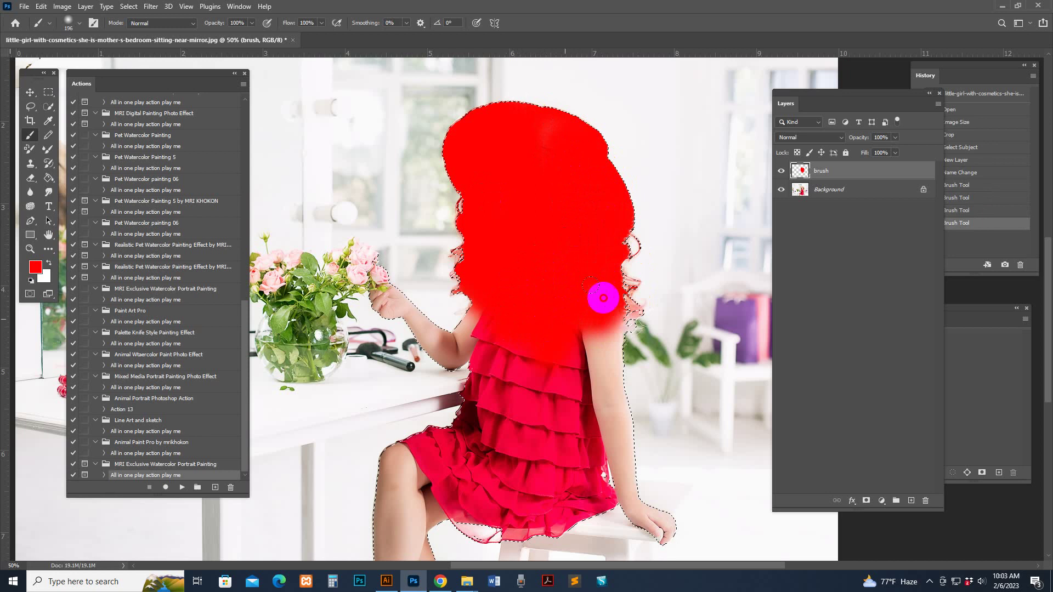
{"action": "mouse_move", "coordinate": [561, 178]}
{"action": "left_mouse_down"}
{"action": "mouse_move", "coordinate": [465, 216]}
{"action": "mouse_move", "coordinate": [497, 273]}
{"action": "mouse_move", "coordinate": [562, 222]}
{"action": "mouse_move", "coordinate": [500, 275]}
{"action": "mouse_move", "coordinate": [492, 300]}
{"action": "mouse_move", "coordinate": [563, 279]}
{"action": "mouse_move", "coordinate": [575, 264]}
{"action": "mouse_move", "coordinate": [527, 326]}
{"action": "left_mouse_up"}
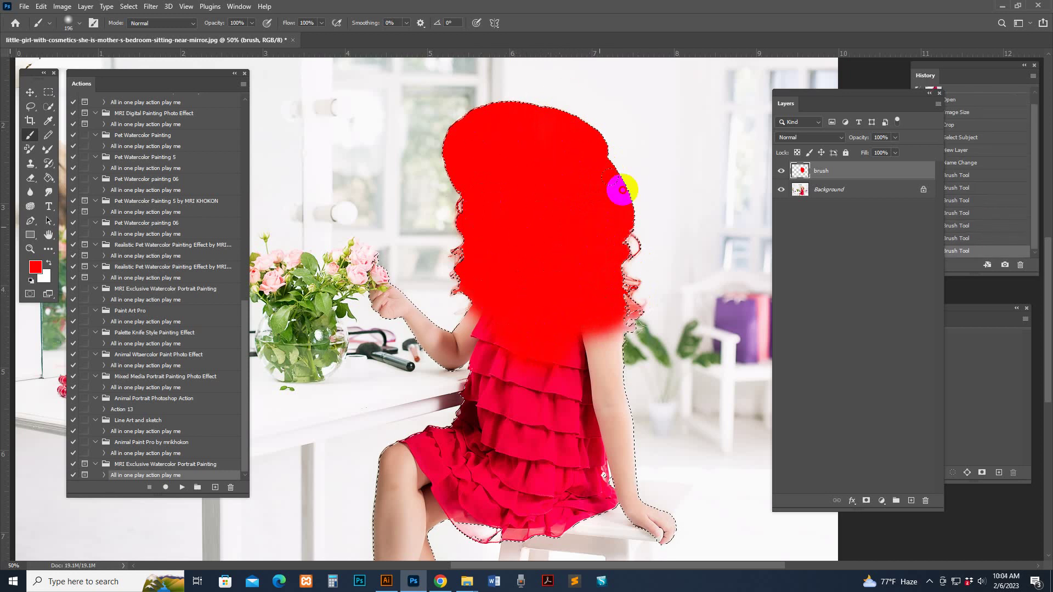
{"action": "left_click", "coordinate": [488, 134]}
Deselect the girl and run the MRI Exclusive Watercolor Portrait Painting action, dismissing its closing message
{"action": "left_click", "coordinate": [129, 6]}
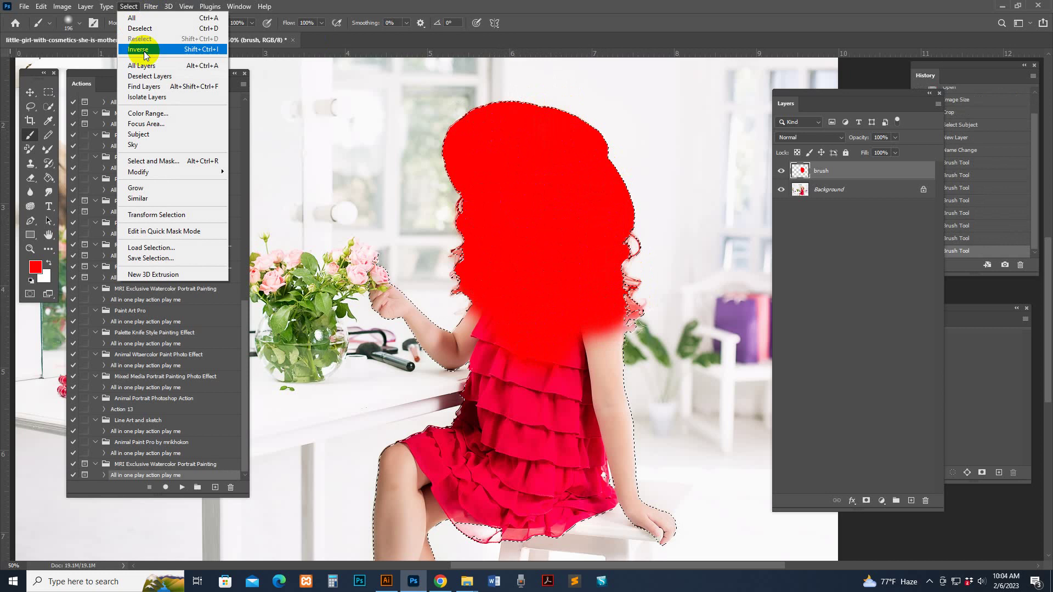
{"action": "left_click", "coordinate": [147, 29]}
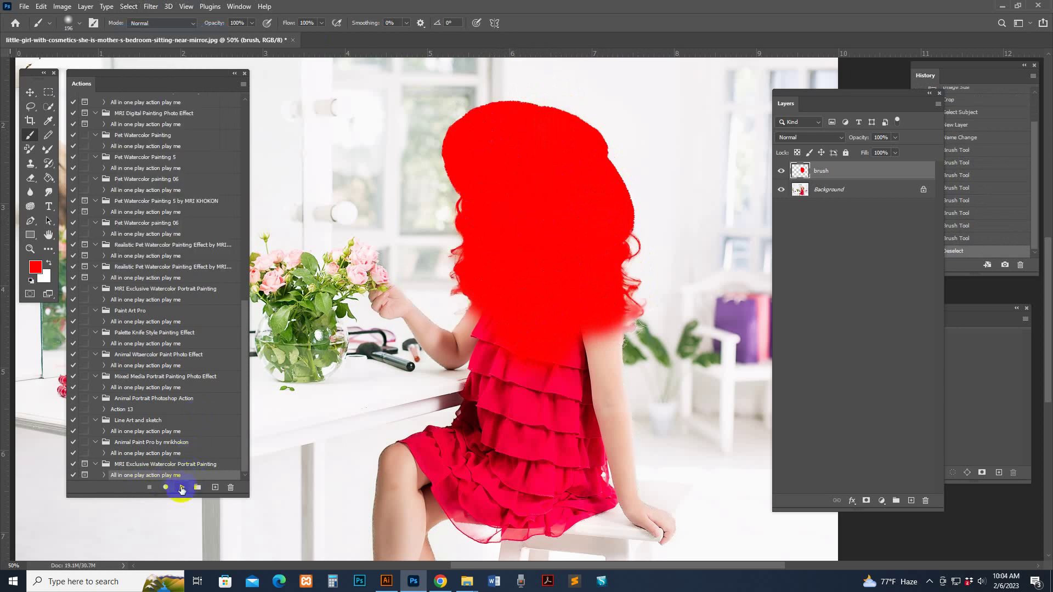
{"action": "left_click", "coordinate": [183, 488]}
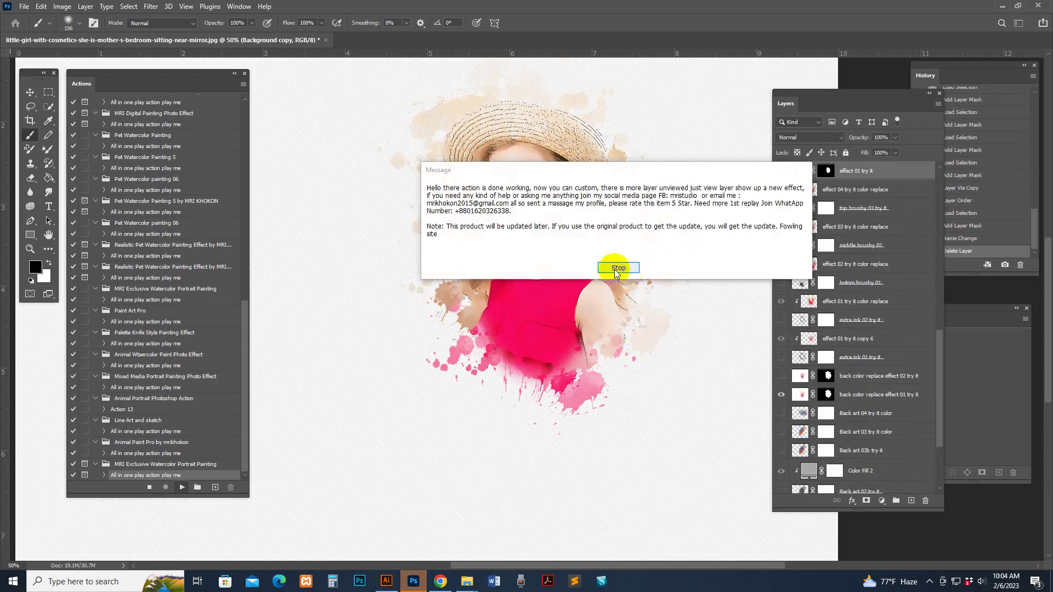
{"action": "left_click", "coordinate": [618, 269]}
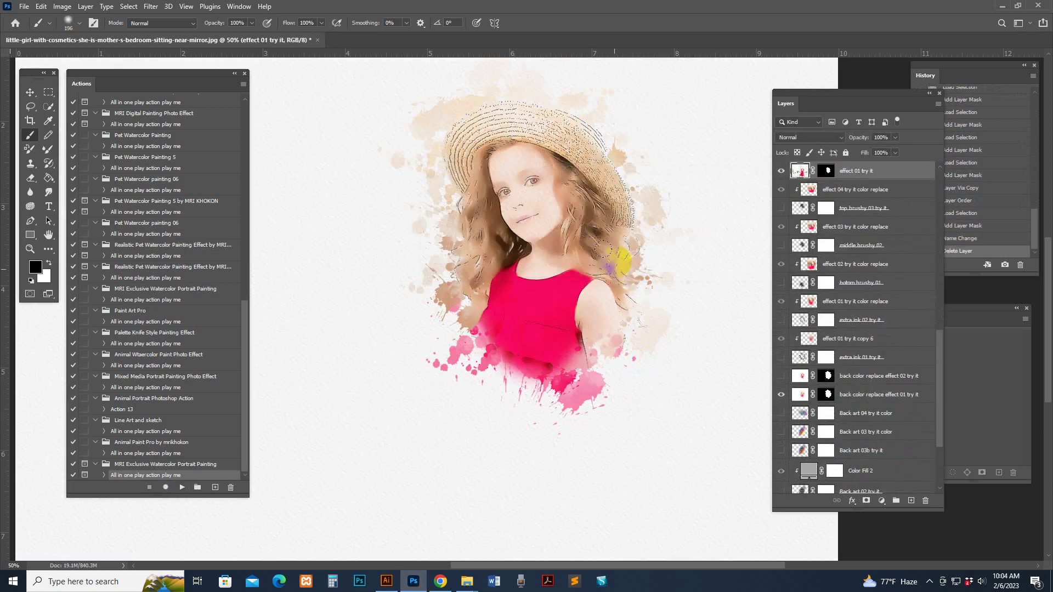
Show the extra ink 01 try it layer, compare the portrait with and without it, and set its opacity to 12%
{"action": "key", "text": "z"}
{"action": "left_click", "coordinate": [557, 219]}
{"action": "left_click_drag", "start_coordinate": [528, 201], "coordinate": [513, 222]}
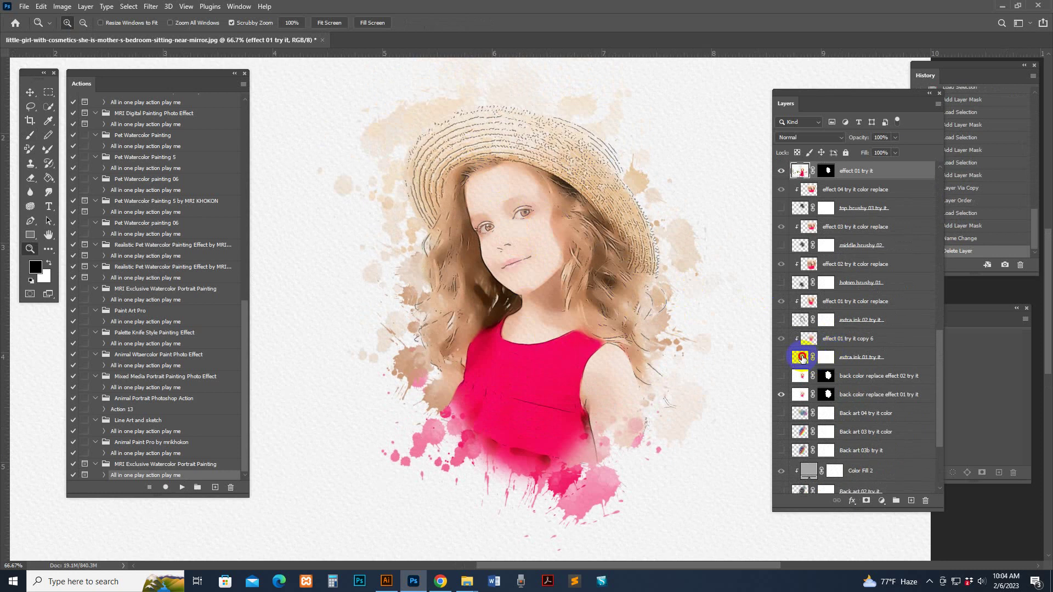
{"action": "left_click", "coordinate": [802, 357]}
{"action": "left_click", "coordinate": [781, 358]}
{"action": "scroll", "coordinate": [767, 332], "scroll_direction": "up", "scroll_amount": 2}
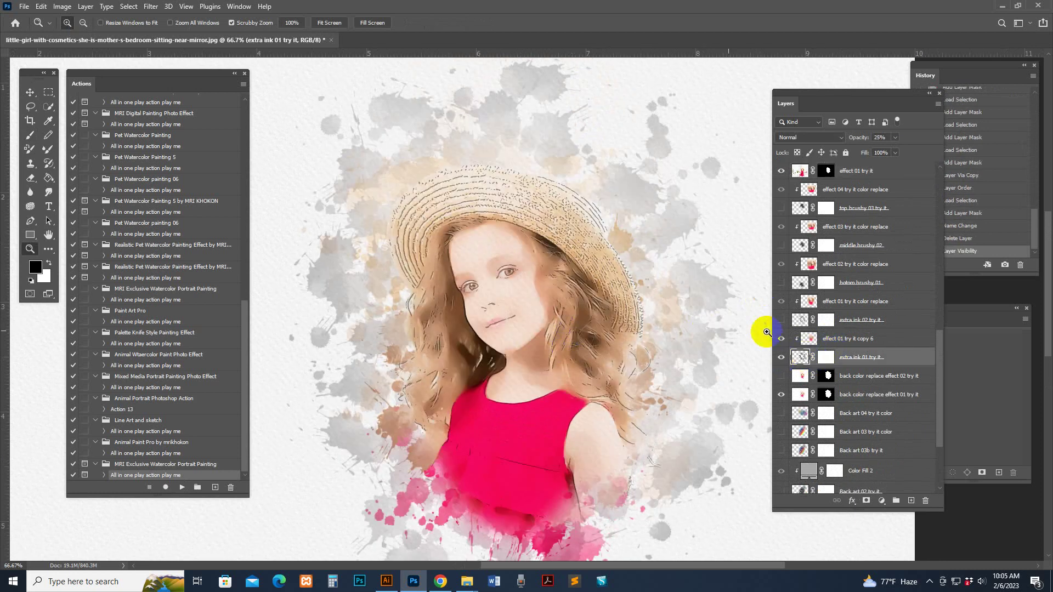
{"action": "left_click", "coordinate": [781, 357]}
{"action": "left_click", "coordinate": [781, 357]}
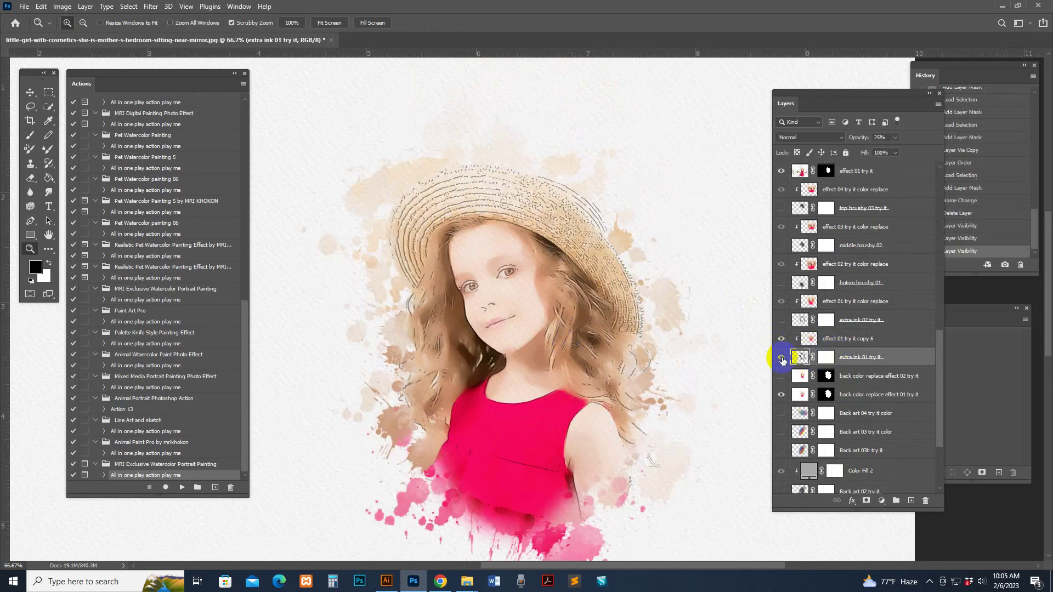
{"action": "left_click", "coordinate": [895, 137]}
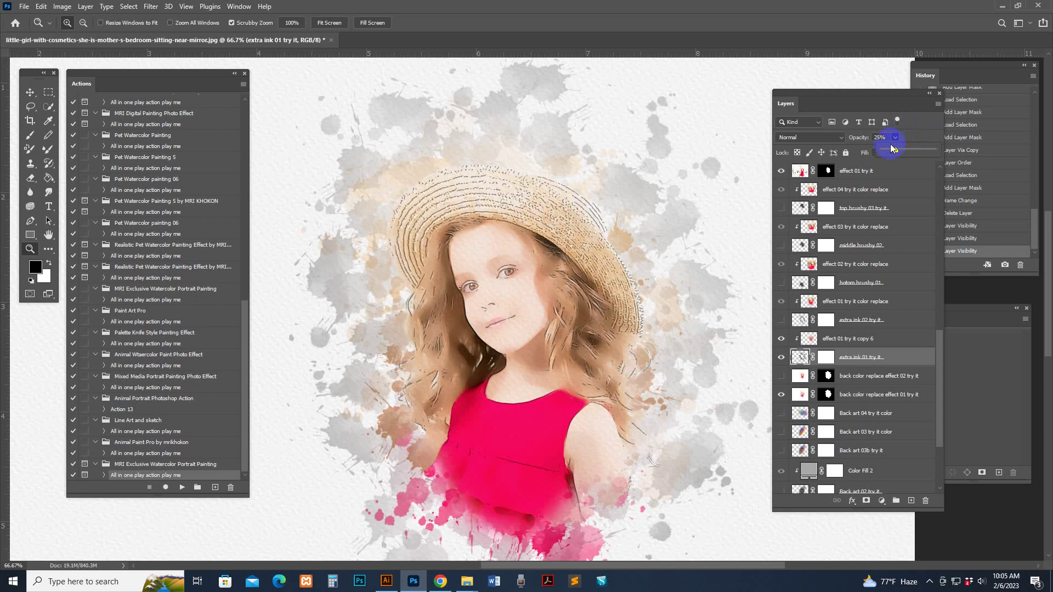
{"action": "left_click_drag", "start_coordinate": [896, 149], "coordinate": [889, 149]}
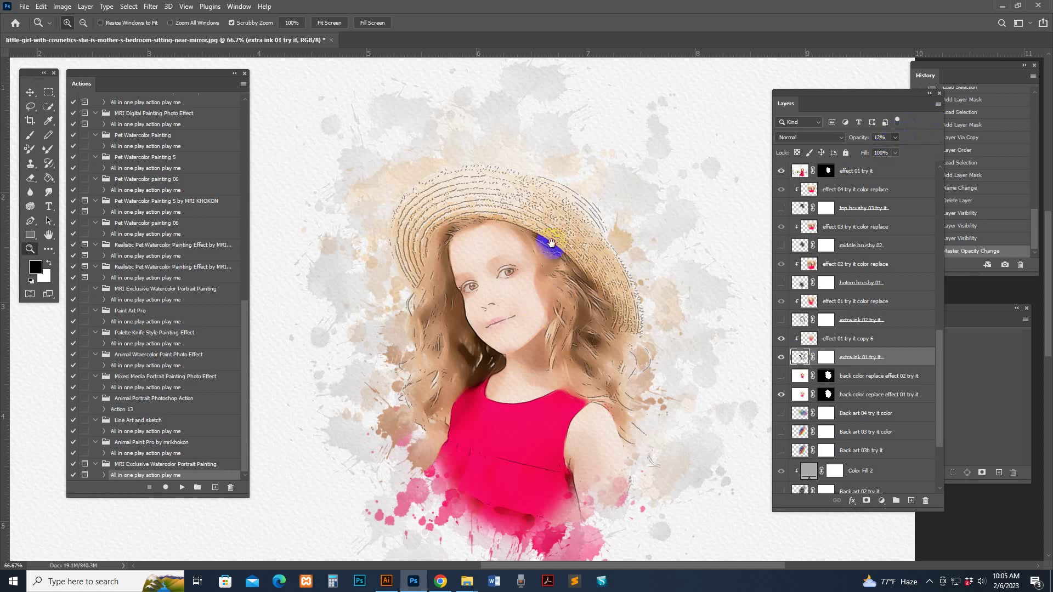
Show the extra ink 02 try it layer in the girl's watercolor portrait
{"action": "scroll", "coordinate": [548, 242], "scroll_direction": "down", "scroll_amount": 2}
{"action": "left_click", "coordinate": [803, 325]}
{"action": "left_click", "coordinate": [781, 320]}
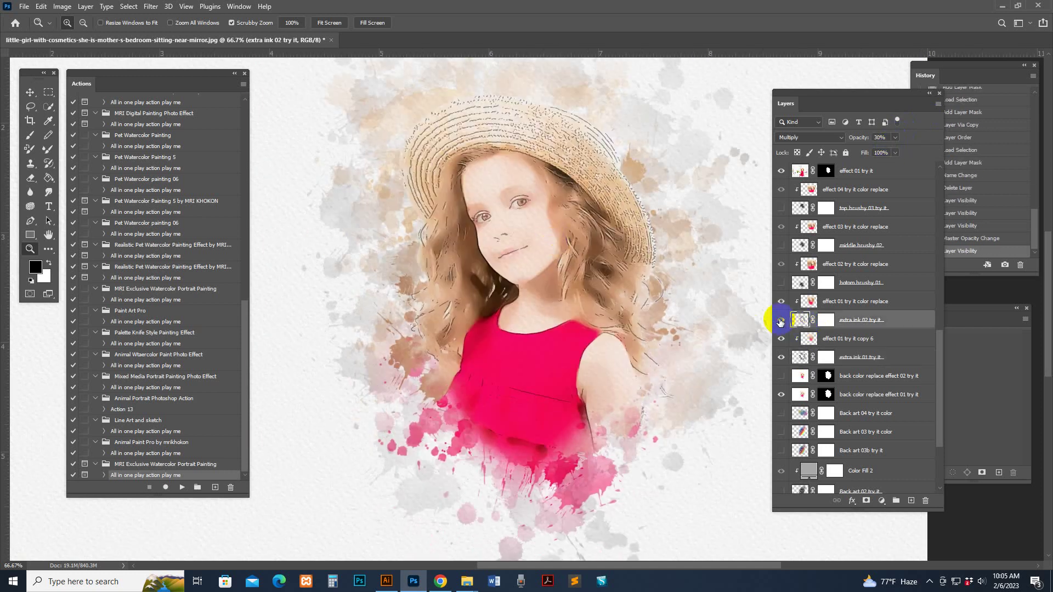
Compare the girl's portrait with and without the extra ink 02 try it layer, leaving the layer shown
{"action": "scroll", "coordinate": [585, 272], "scroll_direction": "up", "scroll_amount": 2}
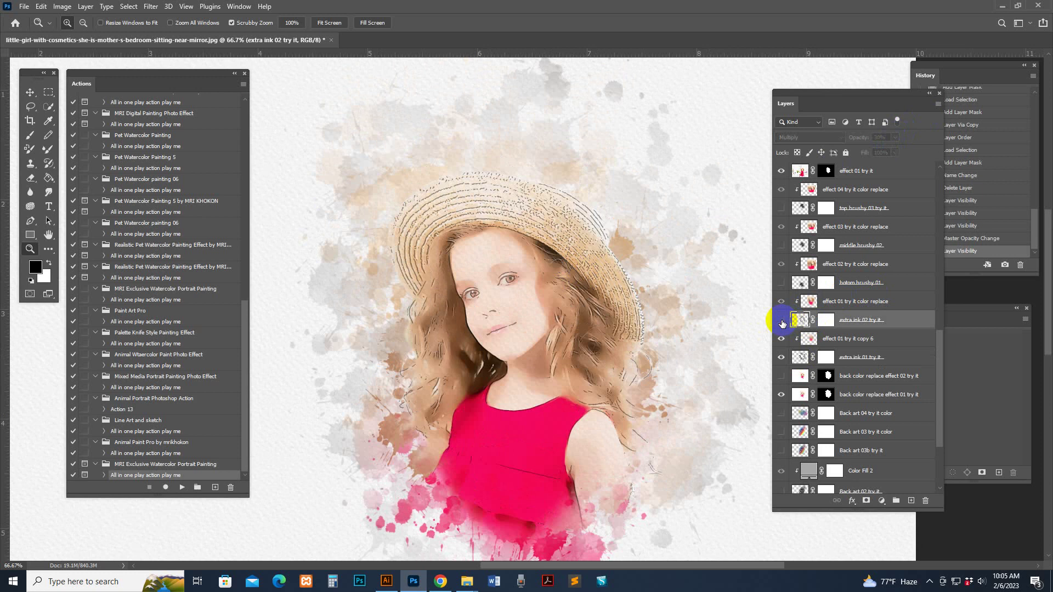
{"action": "left_click", "coordinate": [782, 323]}
{"action": "left_click", "coordinate": [781, 323]}
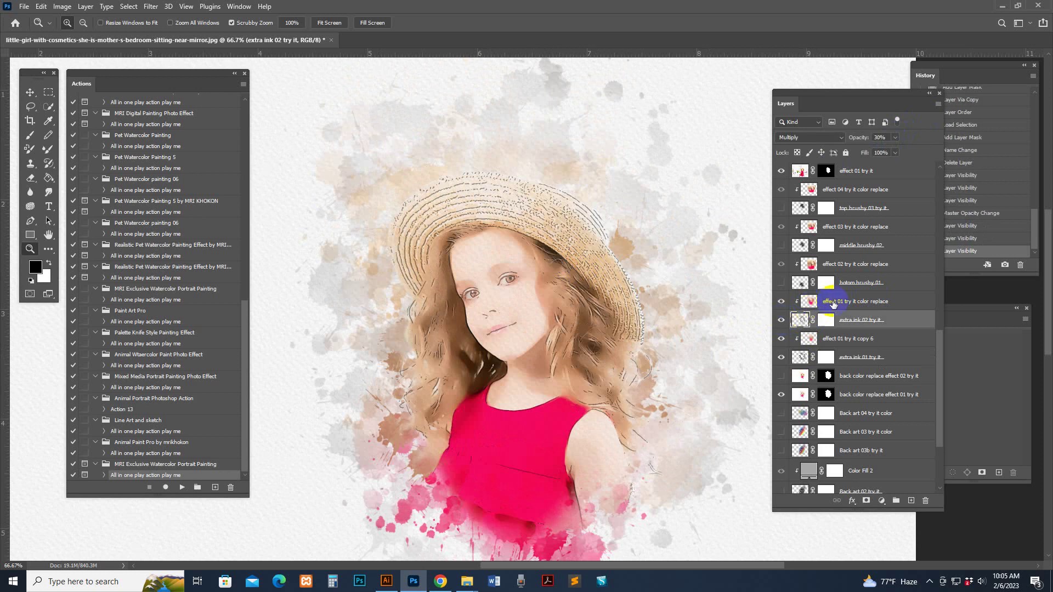
Switch the visible effect from effect 01 try it to effect 06 try it, previewing effect 10 try it and its soft version in between
{"action": "scroll", "coordinate": [801, 299], "scroll_direction": "up", "scroll_amount": 4}
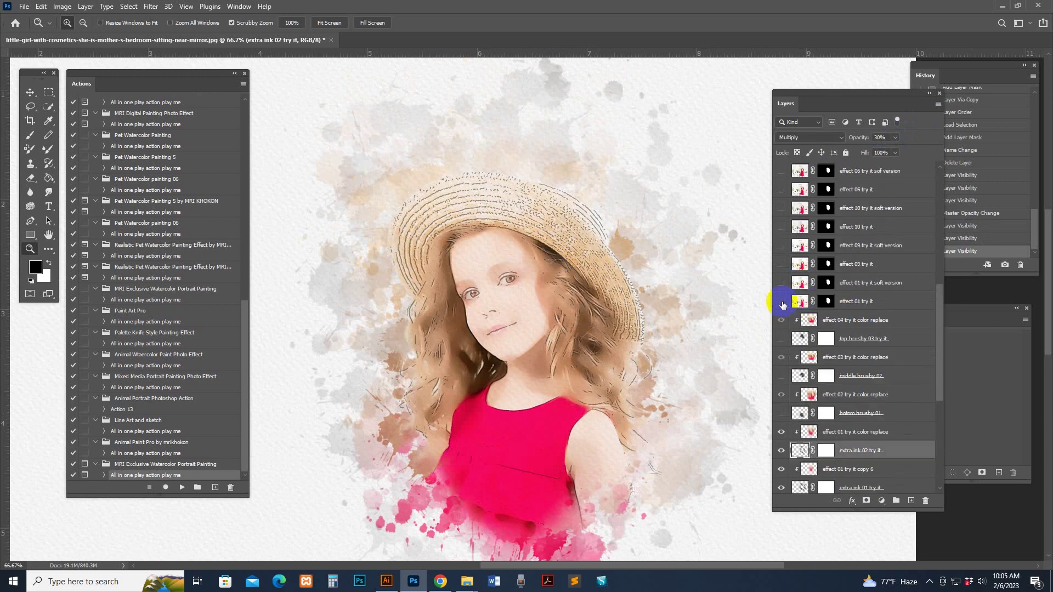
{"action": "left_click", "coordinate": [783, 305]}
{"action": "left_click", "coordinate": [787, 228]}
{"action": "left_click", "coordinate": [781, 228]}
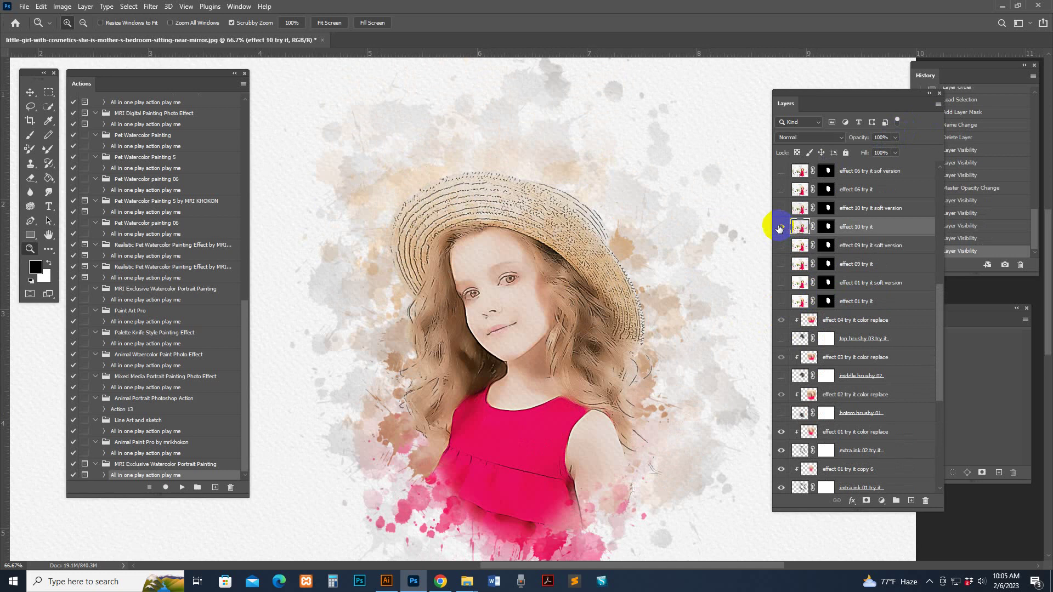
{"action": "left_click", "coordinate": [779, 227]}
{"action": "left_click", "coordinate": [789, 207]}
{"action": "left_click", "coordinate": [782, 210]}
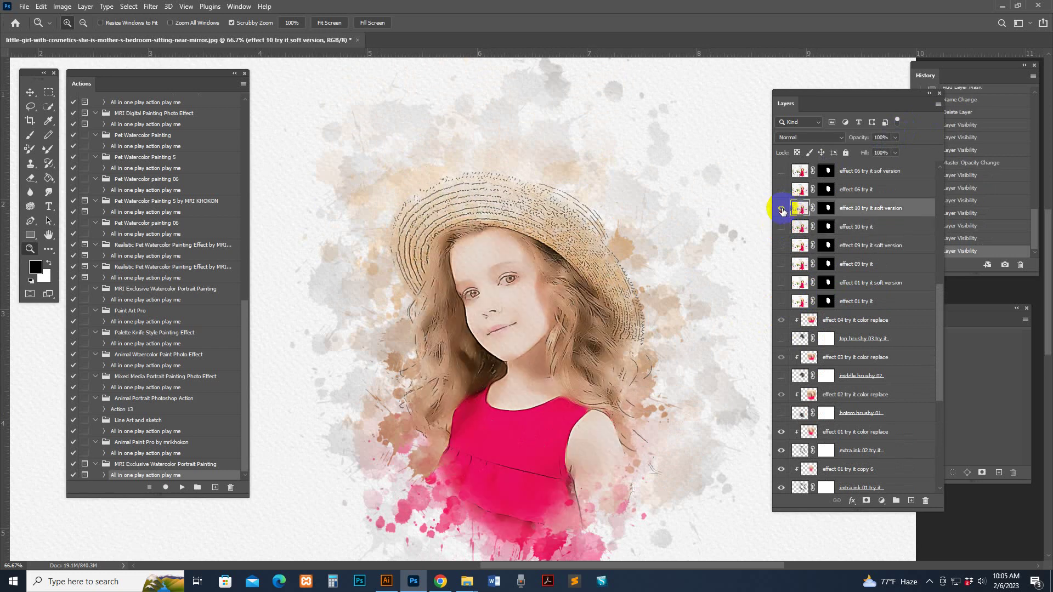
{"action": "scroll", "coordinate": [817, 259], "scroll_direction": "up", "scroll_amount": 2}
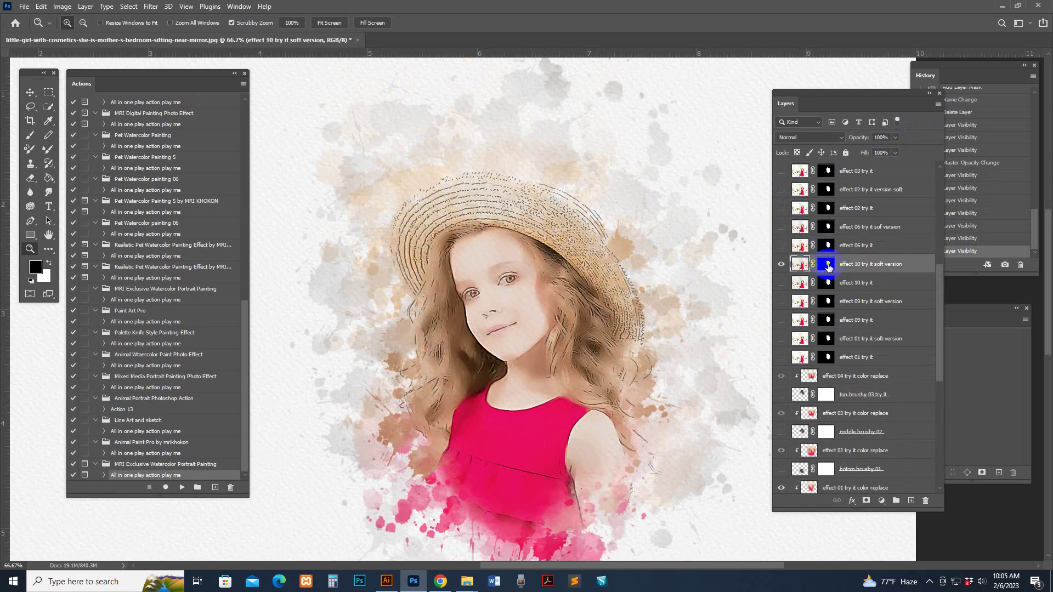
{"action": "left_click", "coordinate": [782, 264]}
{"action": "left_click", "coordinate": [782, 245]}
Brush black on the effect 06 try it layer mask over parts of the hat, the hair and the red dress
{"action": "left_click", "coordinate": [834, 248]}
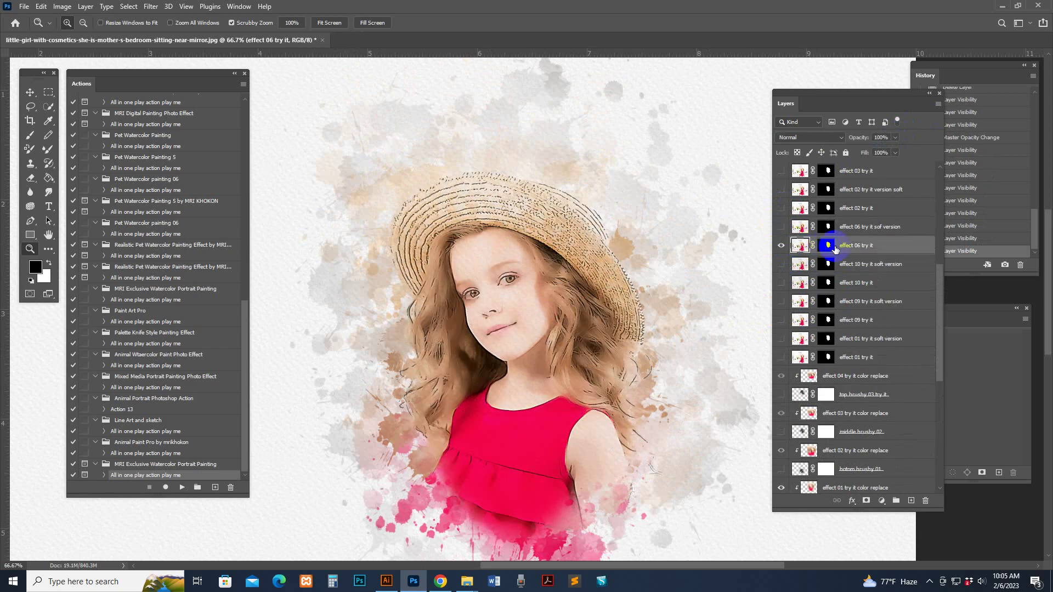
{"action": "left_click", "coordinate": [31, 136]}
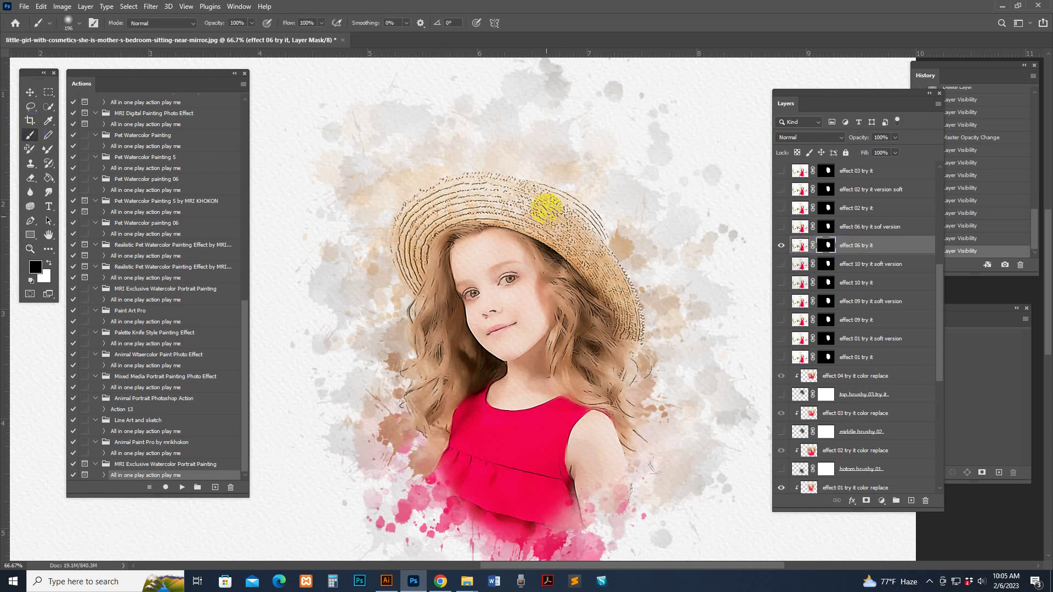
{"action": "left_click", "coordinate": [540, 191]}
{"action": "left_click", "coordinate": [473, 184]}
{"action": "left_click", "coordinate": [423, 214]}
{"action": "left_click", "coordinate": [422, 351]}
{"action": "left_click", "coordinate": [442, 435]}
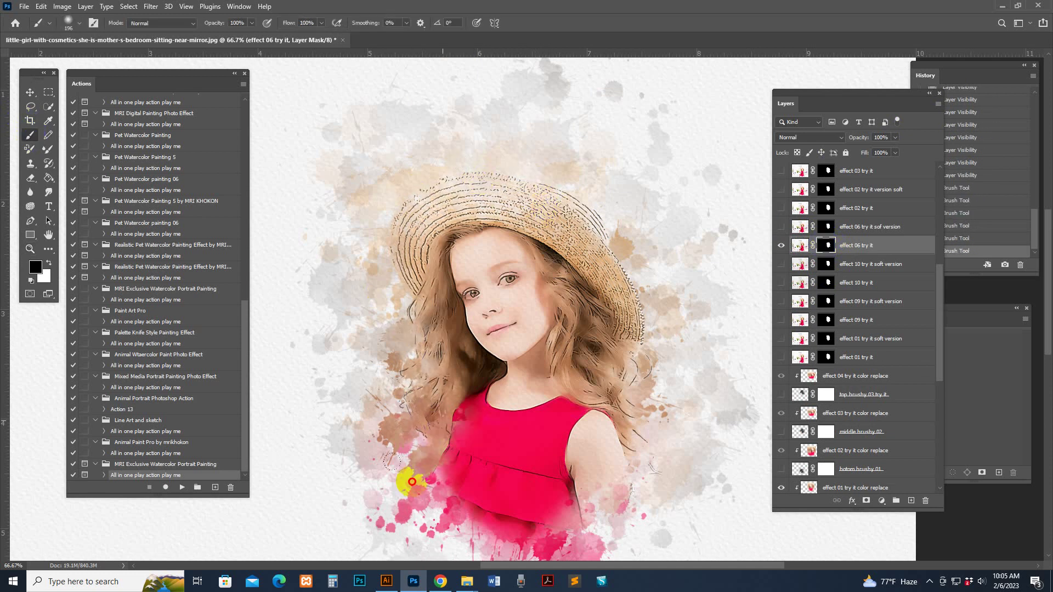
{"action": "left_click", "coordinate": [453, 448]}
{"action": "left_click_drag", "start_coordinate": [486, 455], "coordinate": [483, 399]}
{"action": "left_click", "coordinate": [476, 429]}
{"action": "left_click", "coordinate": [500, 433]}
{"action": "left_click", "coordinate": [522, 436]}
{"action": "left_click", "coordinate": [546, 452]}
{"action": "mouse_move", "coordinate": [580, 427]}
{"action": "left_mouse_down"}
{"action": "mouse_move", "coordinate": [603, 393]}
{"action": "mouse_move", "coordinate": [629, 302]}
{"action": "mouse_move", "coordinate": [644, 201]}
{"action": "mouse_move", "coordinate": [626, 236]}
{"action": "mouse_move", "coordinate": [577, 112]}
{"action": "mouse_move", "coordinate": [560, 130]}
{"action": "mouse_move", "coordinate": [524, 104]}
{"action": "left_mouse_up"}
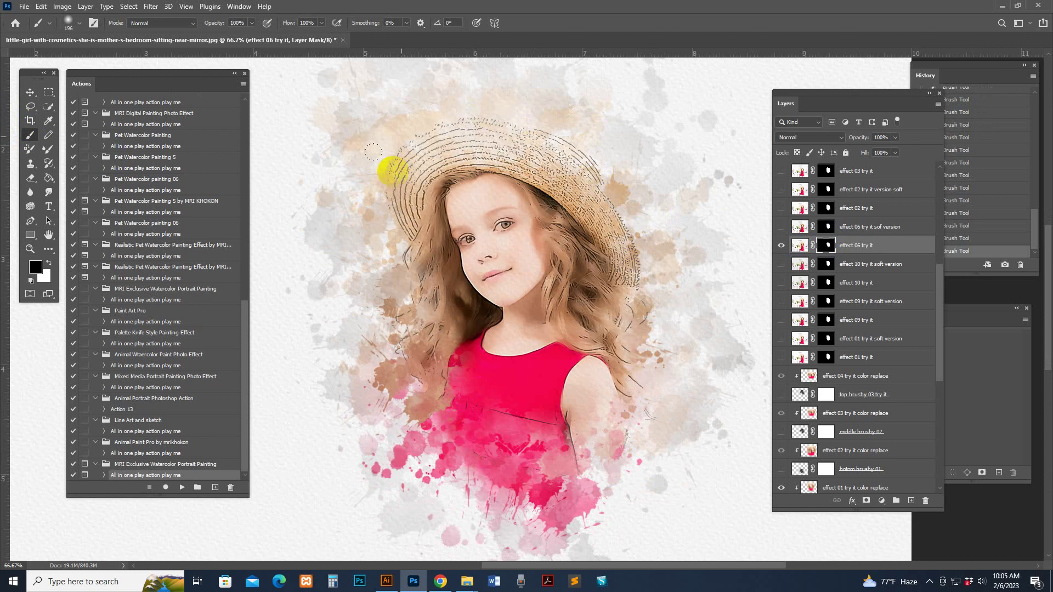
{"action": "left_click_drag", "start_coordinate": [621, 230], "coordinate": [621, 251]}
Set the threshold level of the trace controlar try it layer to 206 and check the traced lines up close
{"action": "scroll", "coordinate": [790, 241], "scroll_direction": "up", "scroll_amount": 12}
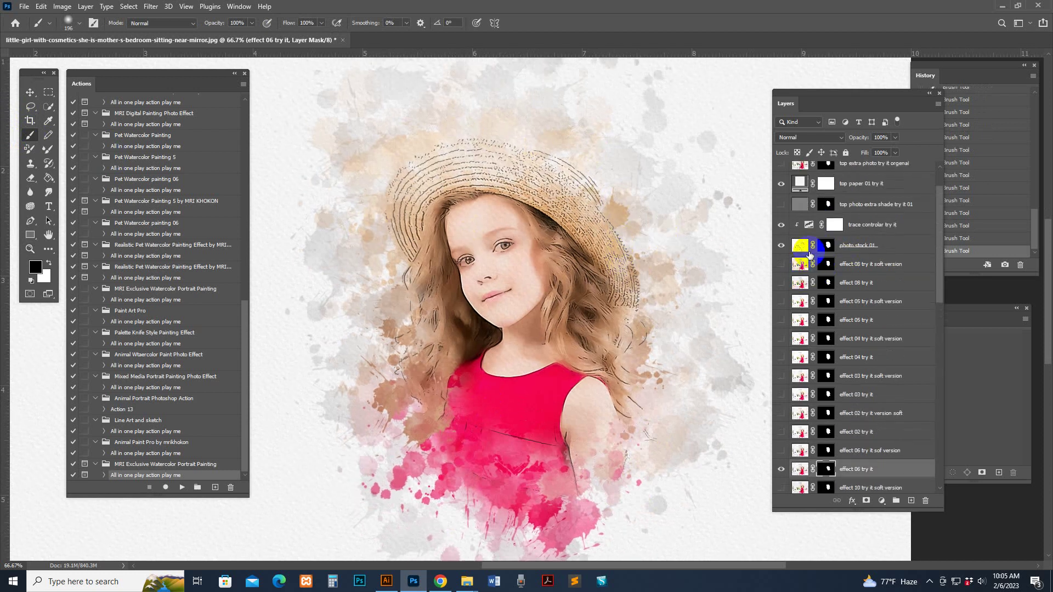
{"action": "double_click", "coordinate": [809, 224]}
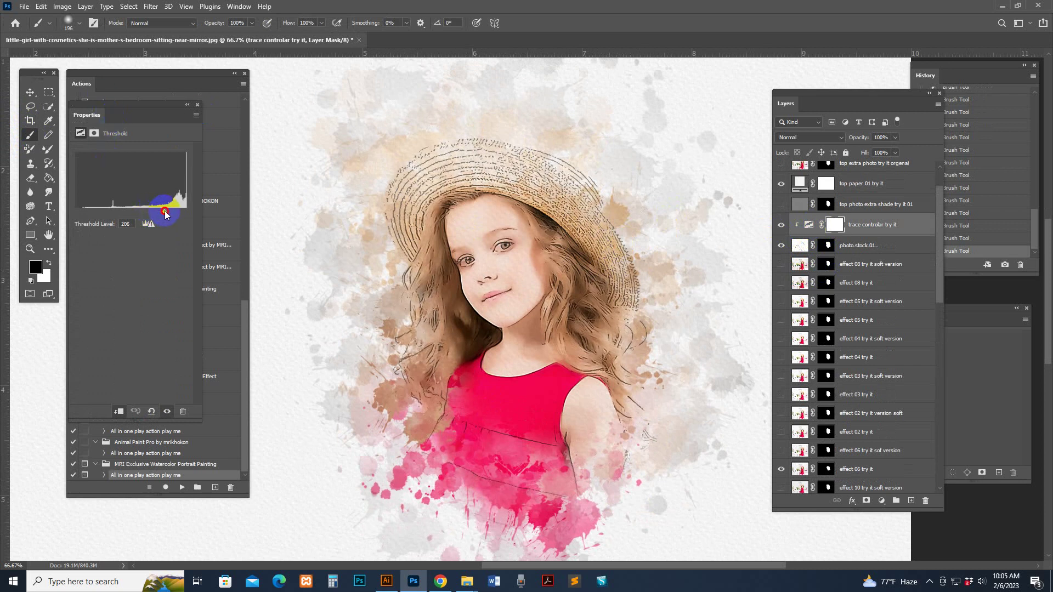
{"action": "left_click_drag", "start_coordinate": [166, 214], "coordinate": [165, 214]}
{"action": "key", "text": "z"}
{"action": "left_click", "coordinate": [523, 287]}
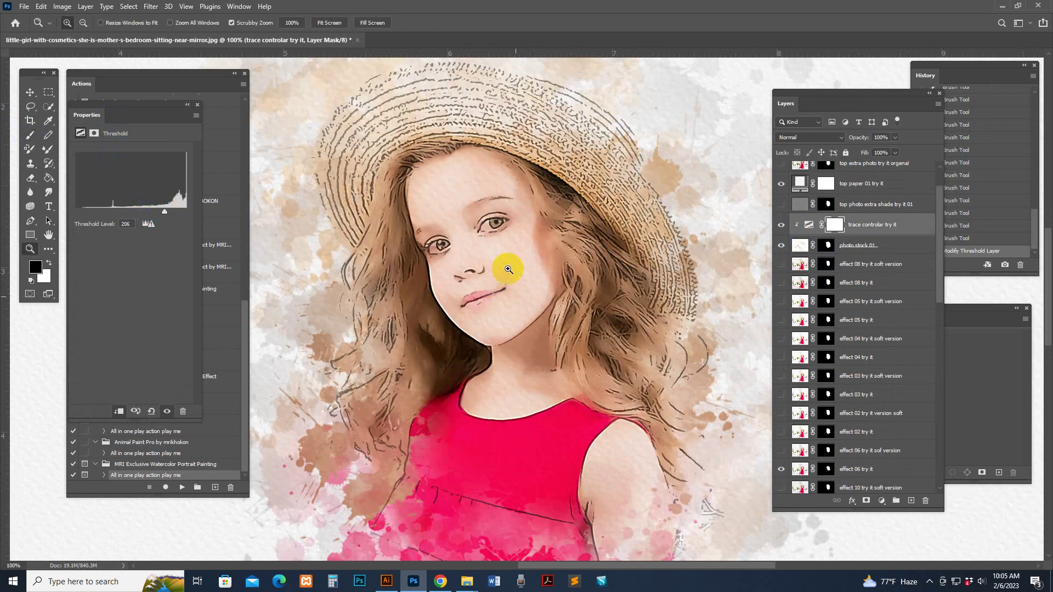
{"action": "left_click", "coordinate": [502, 283], "text": "alt"}
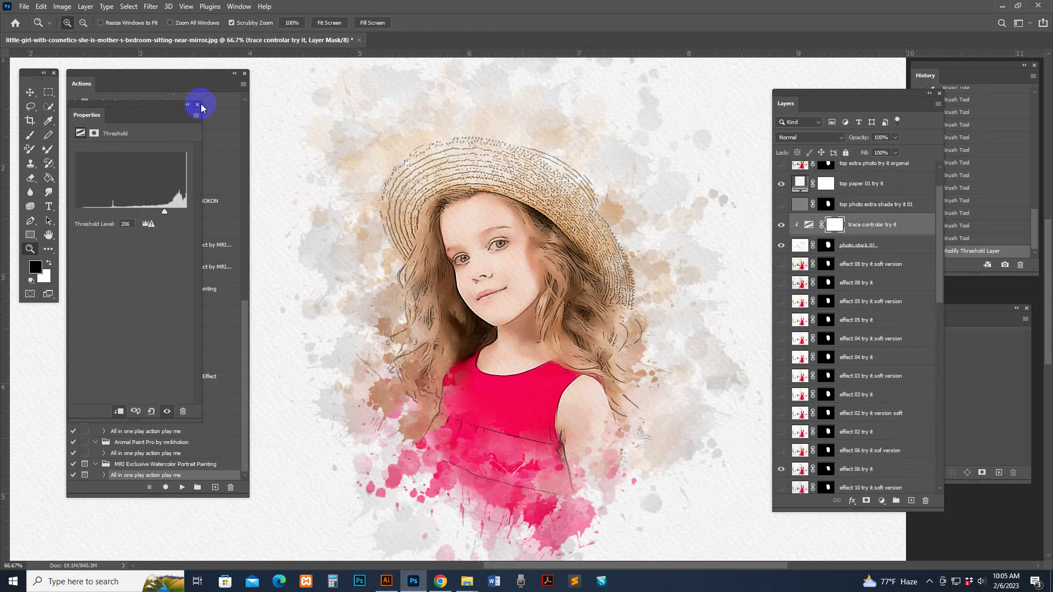
{"action": "left_click", "coordinate": [197, 105]}
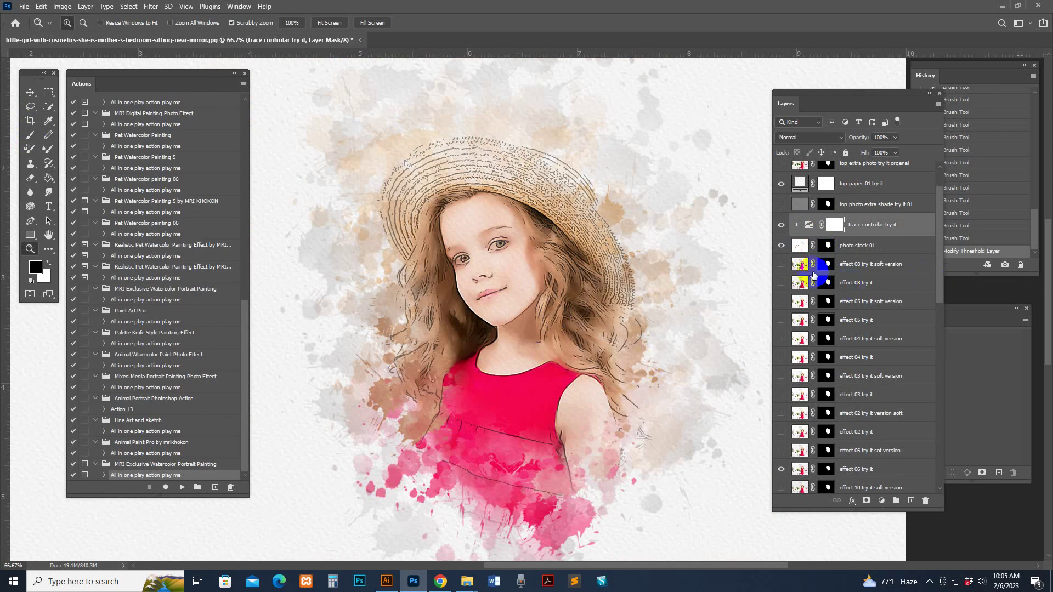
Show the effect 08 try it soft version layer and make its layer mask active
{"action": "left_click", "coordinate": [782, 265]}
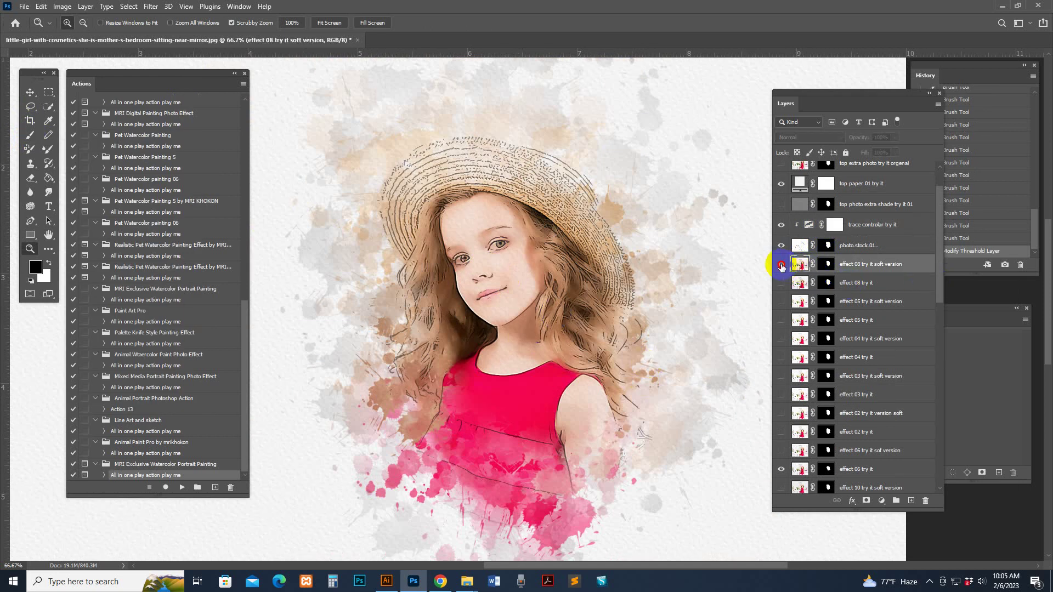
{"action": "left_click", "coordinate": [782, 265]}
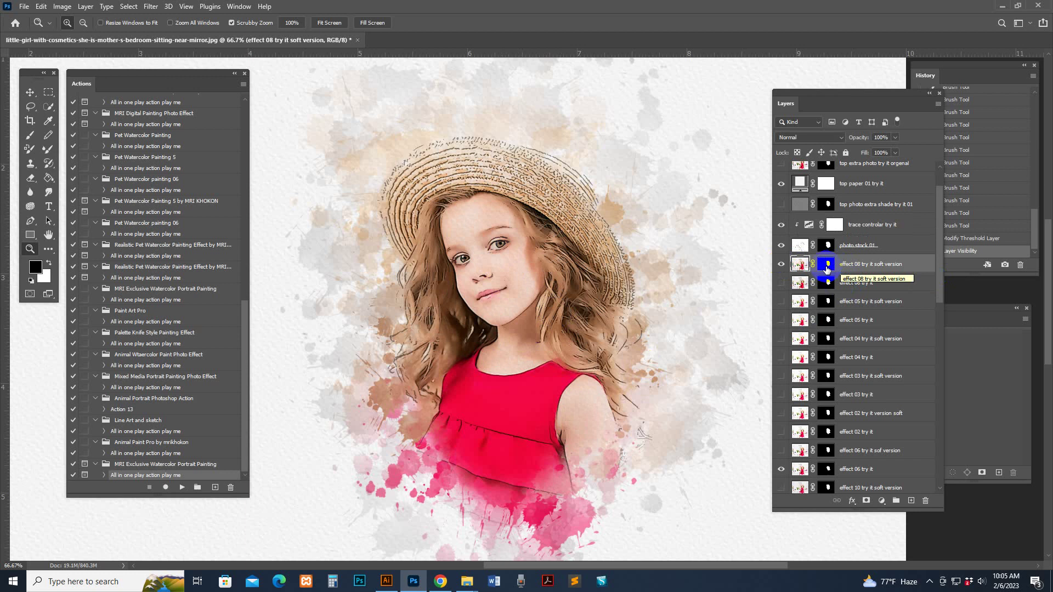
{"action": "left_click", "coordinate": [827, 265]}
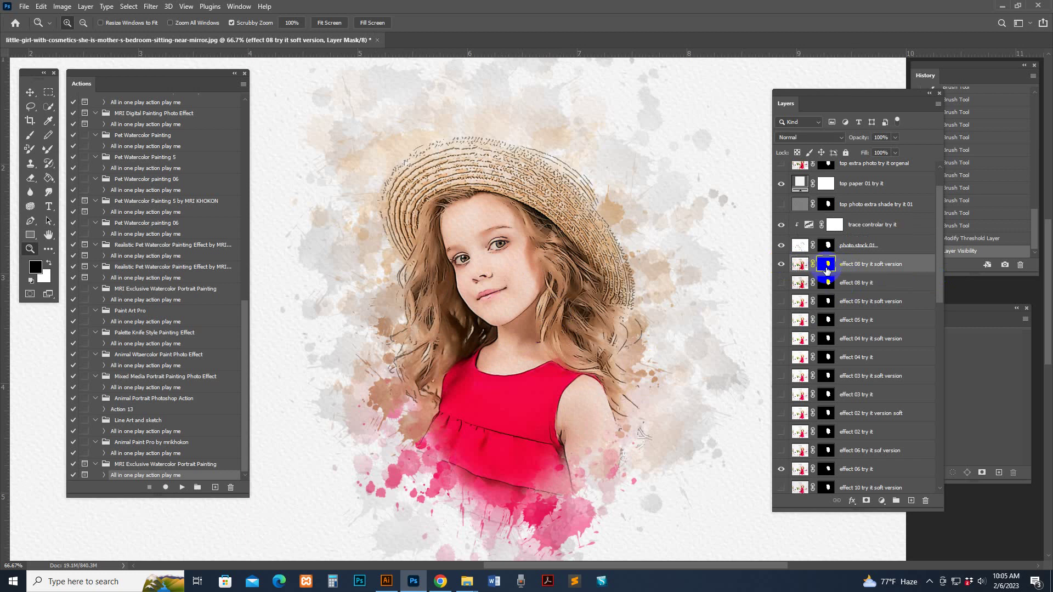
Brush black on the effect 08 try it soft version mask over the hair, hat and dress, enlarging the brush up to 250
{"action": "left_click", "coordinate": [31, 136]}
{"action": "key", "text": "bracketright"}
{"action": "key", "text": "bracketright"}
{"action": "left_click_drag", "start_coordinate": [410, 214], "coordinate": [402, 266]}
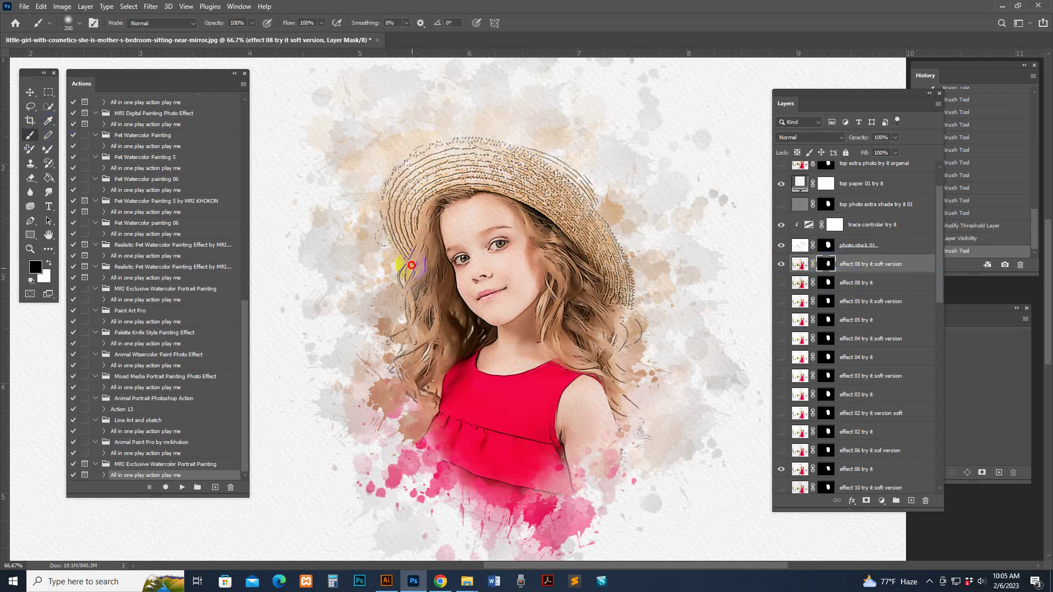
{"action": "left_click_drag", "start_coordinate": [417, 305], "coordinate": [434, 348]}
{"action": "left_click_drag", "start_coordinate": [455, 358], "coordinate": [463, 390]}
{"action": "left_click", "coordinate": [490, 413]}
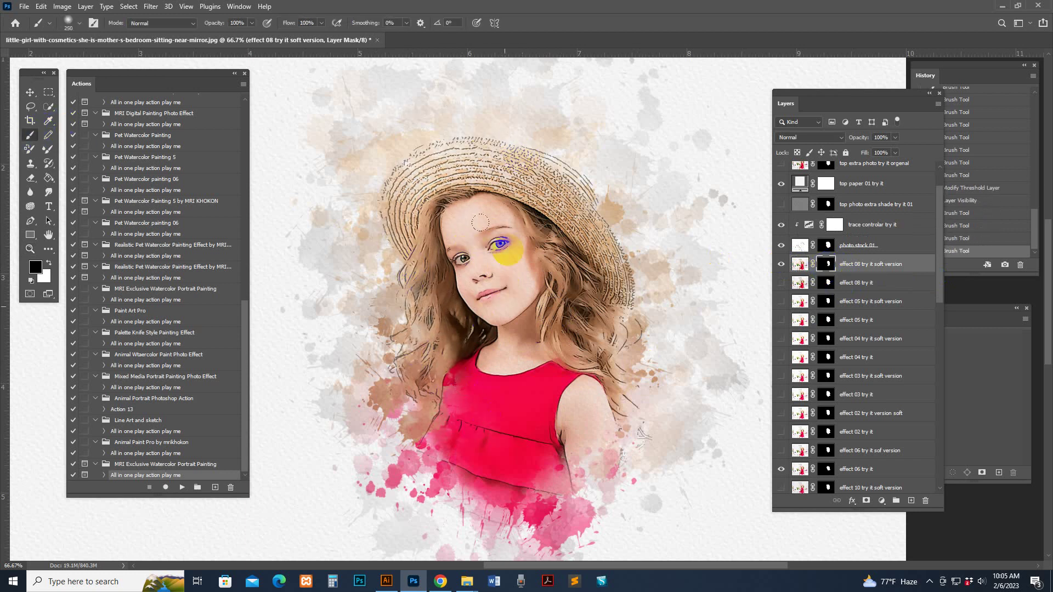
{"action": "left_click_drag", "start_coordinate": [617, 323], "coordinate": [596, 363]}
{"action": "mouse_move", "coordinate": [583, 291]}
{"action": "left_mouse_down"}
{"action": "mouse_move", "coordinate": [572, 254]}
{"action": "mouse_move", "coordinate": [560, 324]}
{"action": "left_mouse_up"}
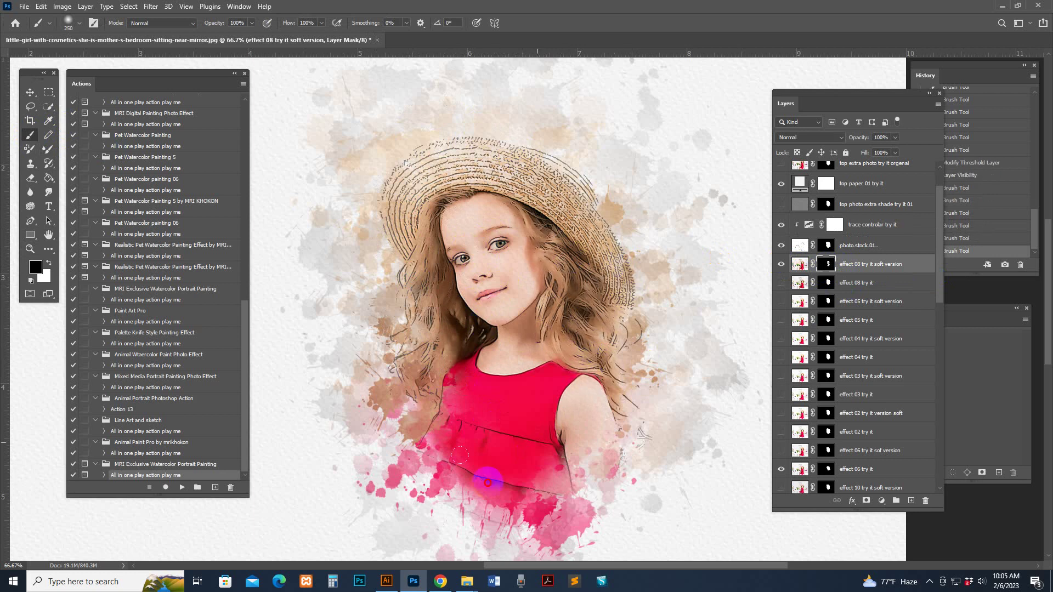
{"action": "left_click_drag", "start_coordinate": [492, 477], "coordinate": [538, 461]}
{"action": "left_click_drag", "start_coordinate": [493, 439], "coordinate": [459, 461]}
{"action": "left_click_drag", "start_coordinate": [582, 211], "coordinate": [554, 180]}
{"action": "mouse_move", "coordinate": [508, 164]}
{"action": "left_mouse_down"}
{"action": "mouse_move", "coordinate": [433, 164]}
{"action": "mouse_move", "coordinate": [587, 156]}
{"action": "left_mouse_up"}
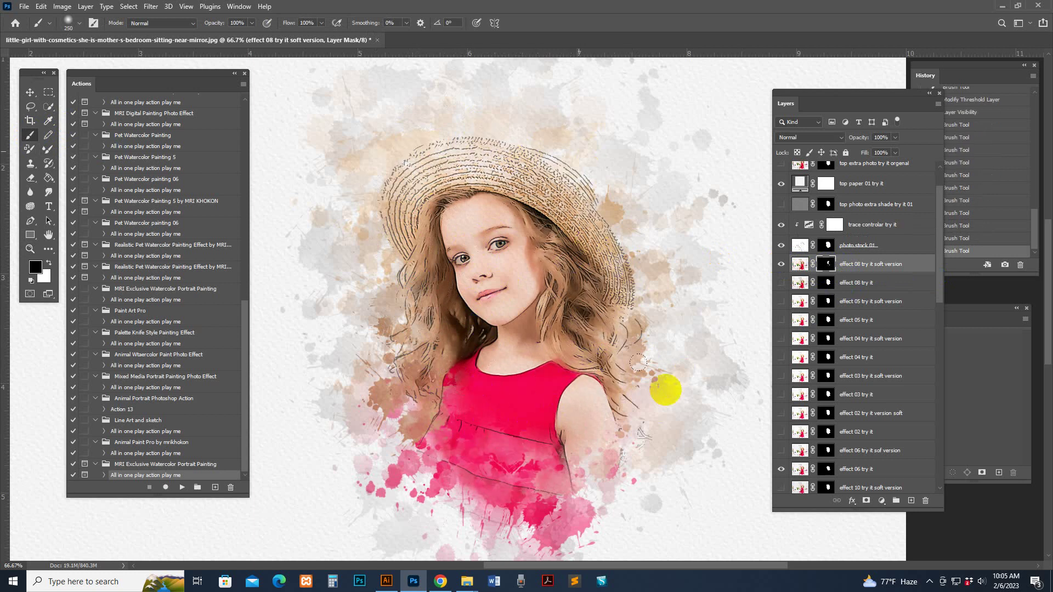
{"action": "left_click_drag", "start_coordinate": [665, 391], "coordinate": [581, 538]}
{"action": "left_click", "coordinate": [661, 465]}
{"action": "mouse_move", "coordinate": [314, 305]}
{"action": "left_mouse_down"}
{"action": "mouse_move", "coordinate": [362, 476]}
{"action": "mouse_move", "coordinate": [527, 435]}
{"action": "left_mouse_up"}
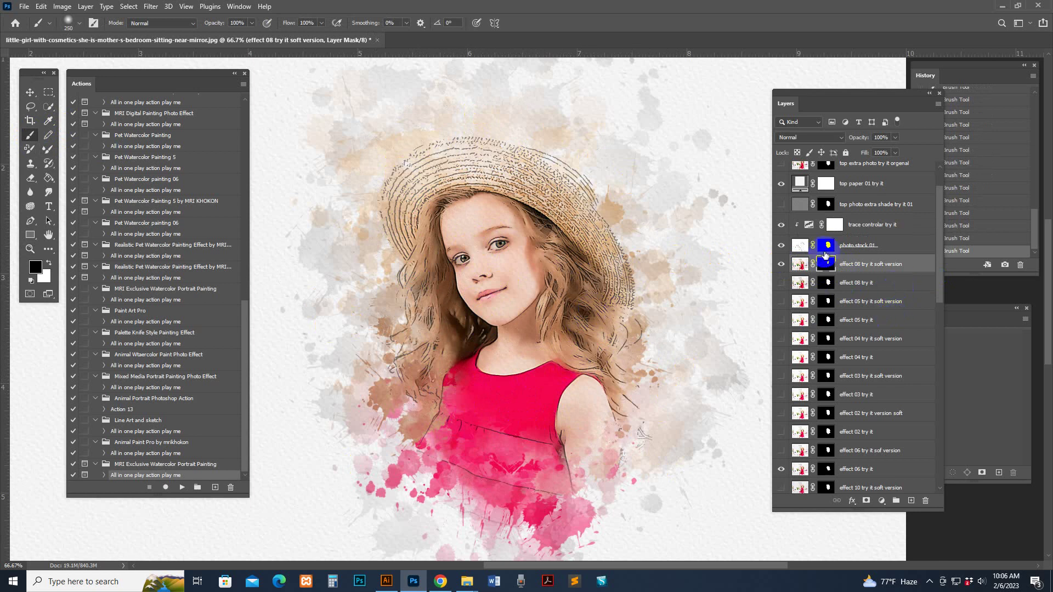
Show the top photo extra shade try it 01 layer and set its opacity to 52%
{"action": "left_click", "coordinate": [795, 206]}
{"action": "left_click", "coordinate": [781, 207]}
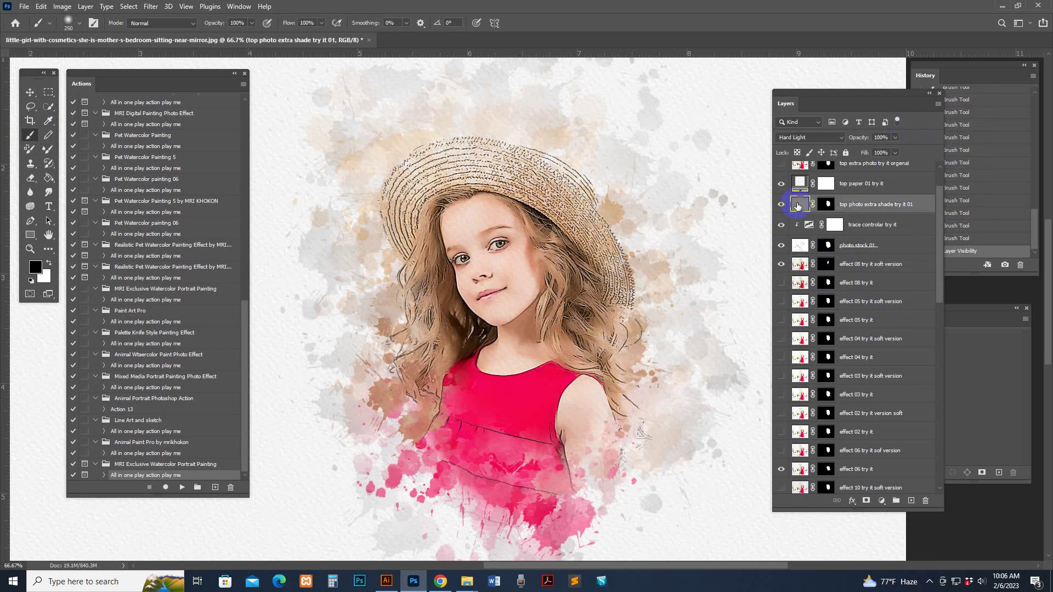
{"action": "left_click", "coordinate": [895, 137]}
{"action": "left_click_drag", "start_coordinate": [878, 152], "coordinate": [872, 152]}
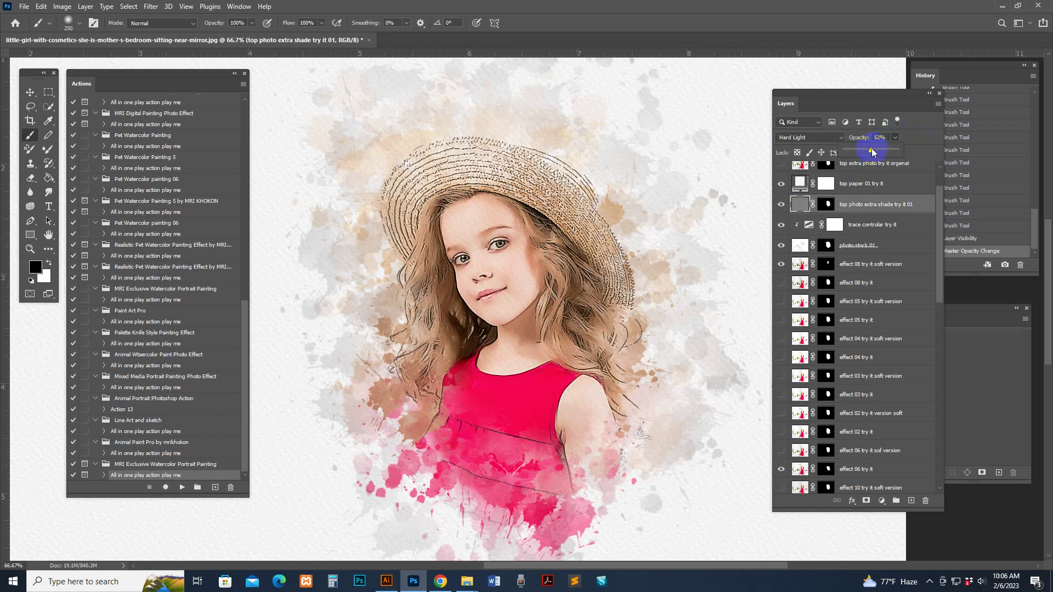
Examine the girl's finished watercolor portrait, first the face and hair up close and the whole composition last
{"action": "key", "text": "z"}
{"action": "left_click", "coordinate": [549, 277]}
{"action": "left_click", "coordinate": [548, 277]}
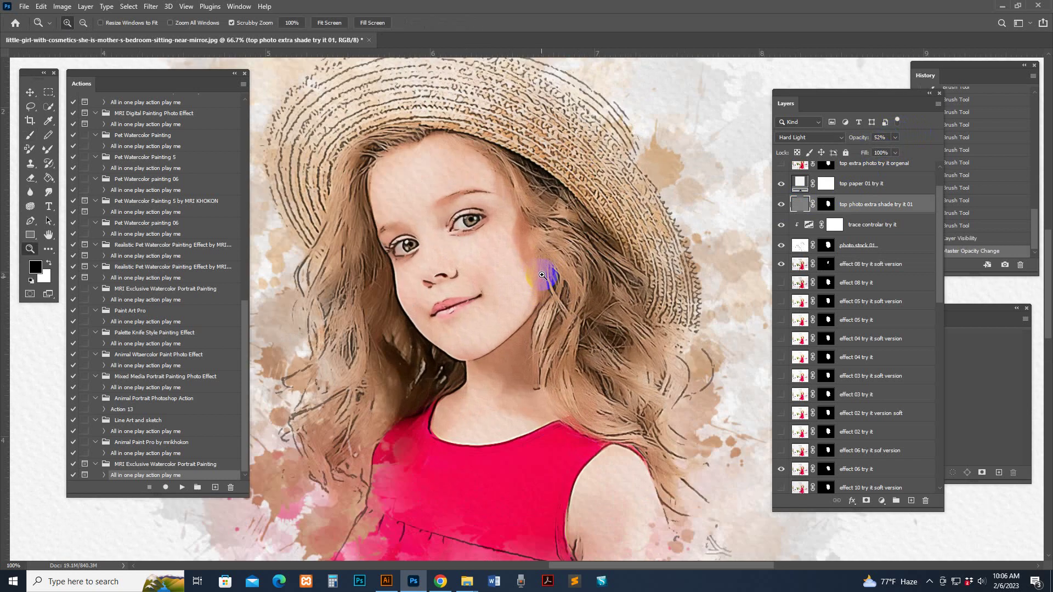
{"action": "left_click", "coordinate": [545, 275], "text": "alt"}
{"action": "left_click", "coordinate": [543, 274], "text": "alt"}
{"action": "left_click", "coordinate": [545, 276], "text": "alt"}
{"action": "left_click", "coordinate": [578, 302]}
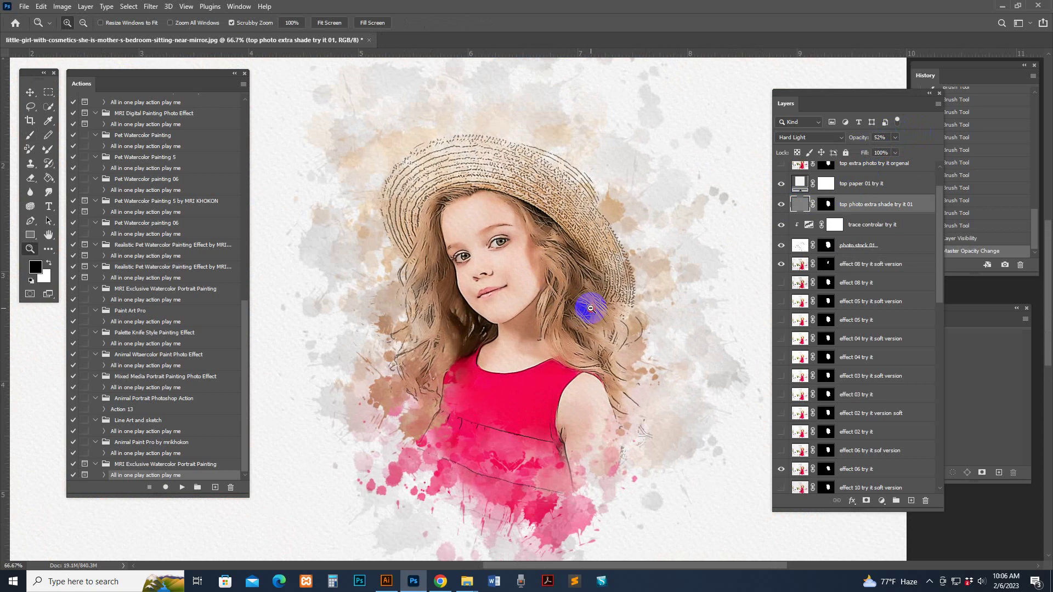
{"action": "left_click", "coordinate": [590, 307], "text": "alt"}
{"action": "left_click", "coordinate": [591, 313]}
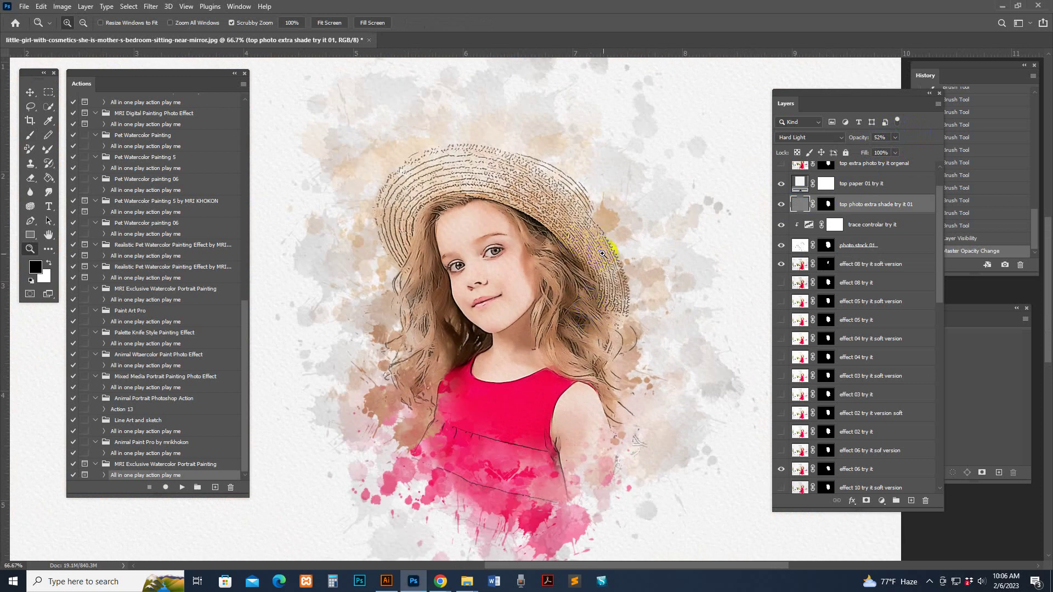
{"action": "left_click", "coordinate": [602, 254], "text": "alt"}
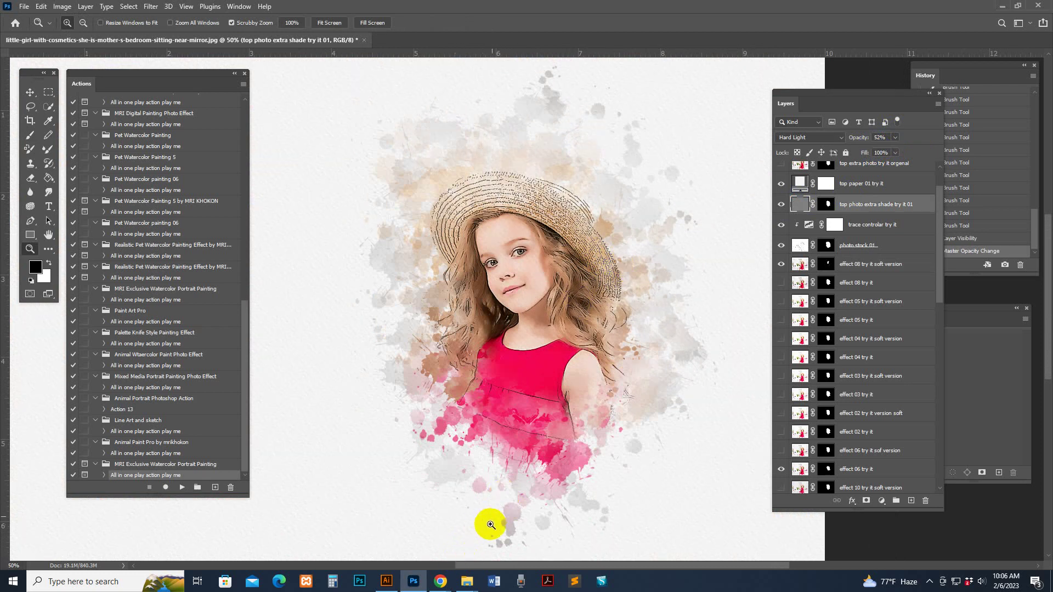
Switch to the Photoshop Action home page in Chrome and point out its address, photoshopaction.net
{"action": "left_click", "coordinate": [442, 583]}
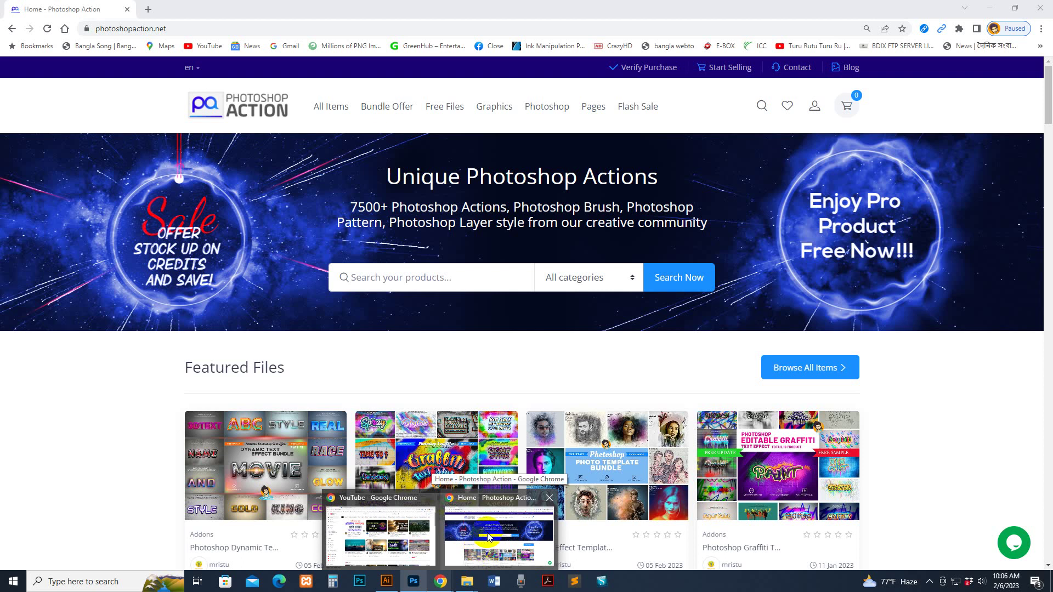
{"action": "left_click", "coordinate": [489, 537]}
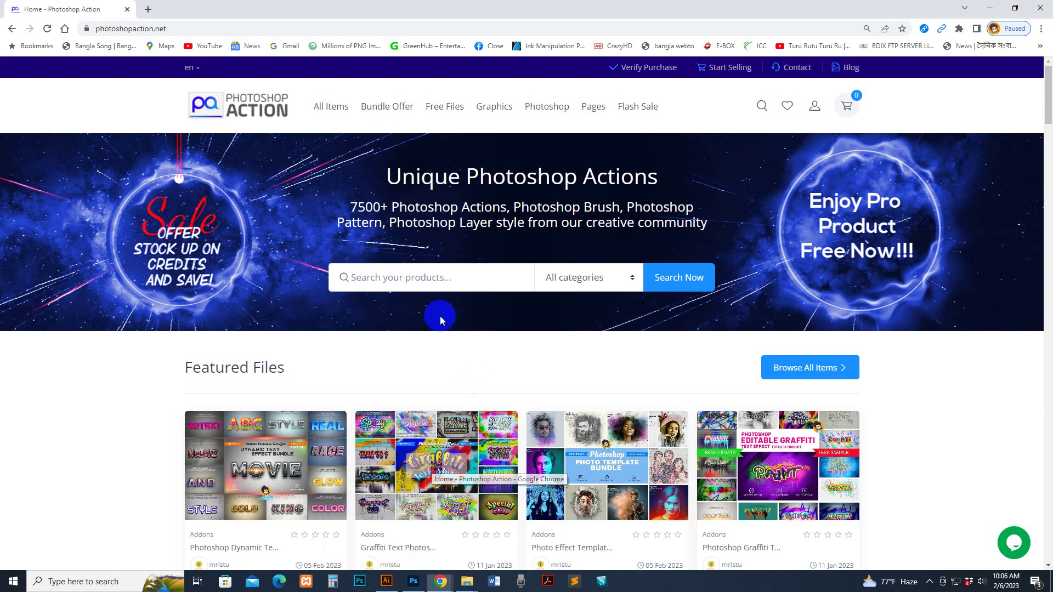
{"action": "left_click", "coordinate": [176, 29]}
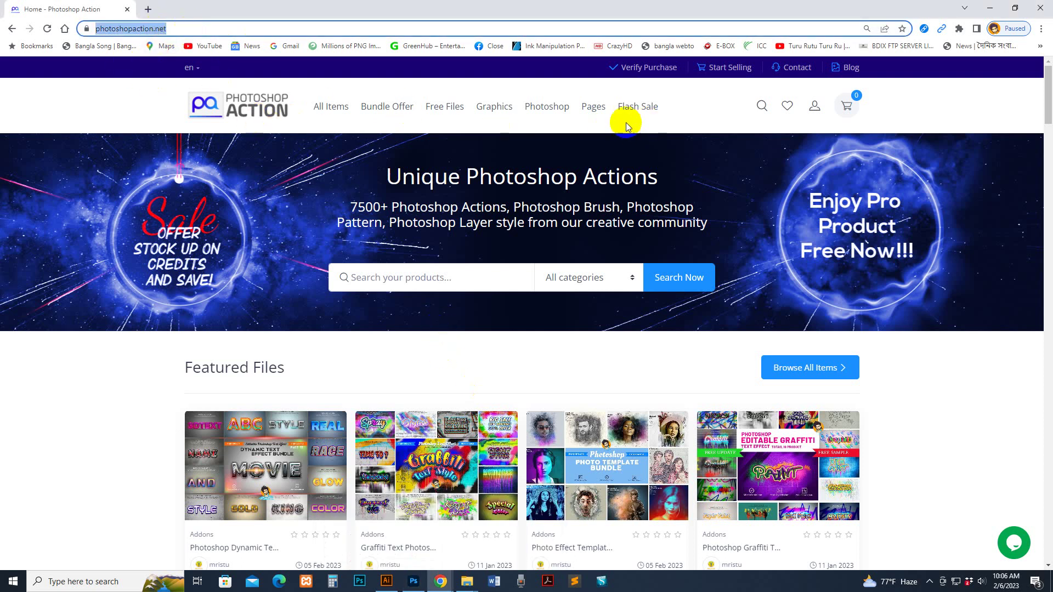
{"action": "left_click", "coordinate": [581, 176]}
Look through the Free Files and Photoshop categories and the featured files on the Photoshop Action home page
{"action": "mouse_move", "coordinate": [447, 107]}
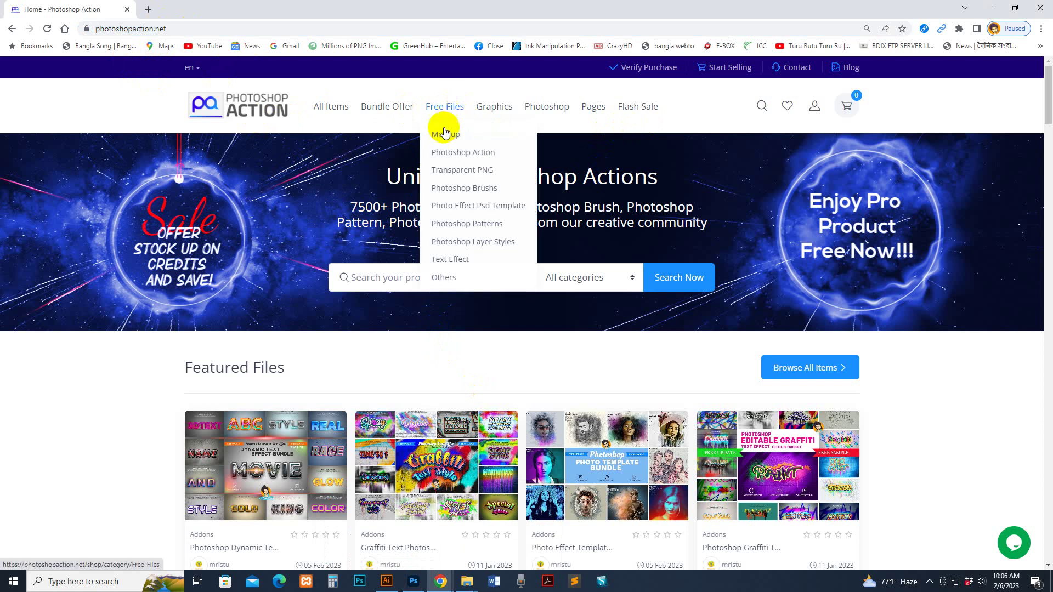
{"action": "mouse_move", "coordinate": [551, 112]}
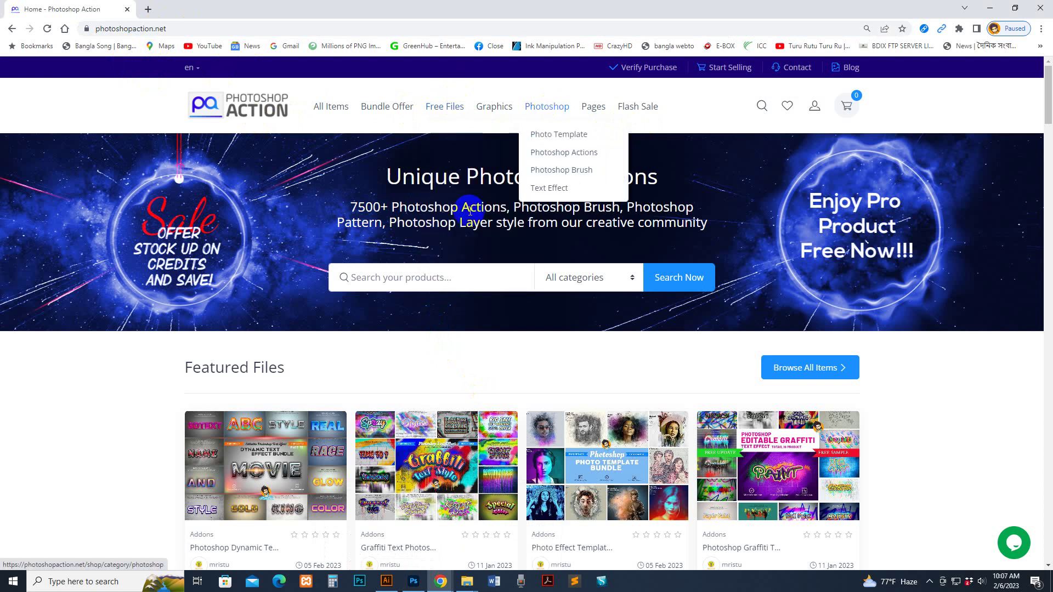
{"action": "scroll", "coordinate": [142, 278], "scroll_direction": "down", "scroll_amount": 5}
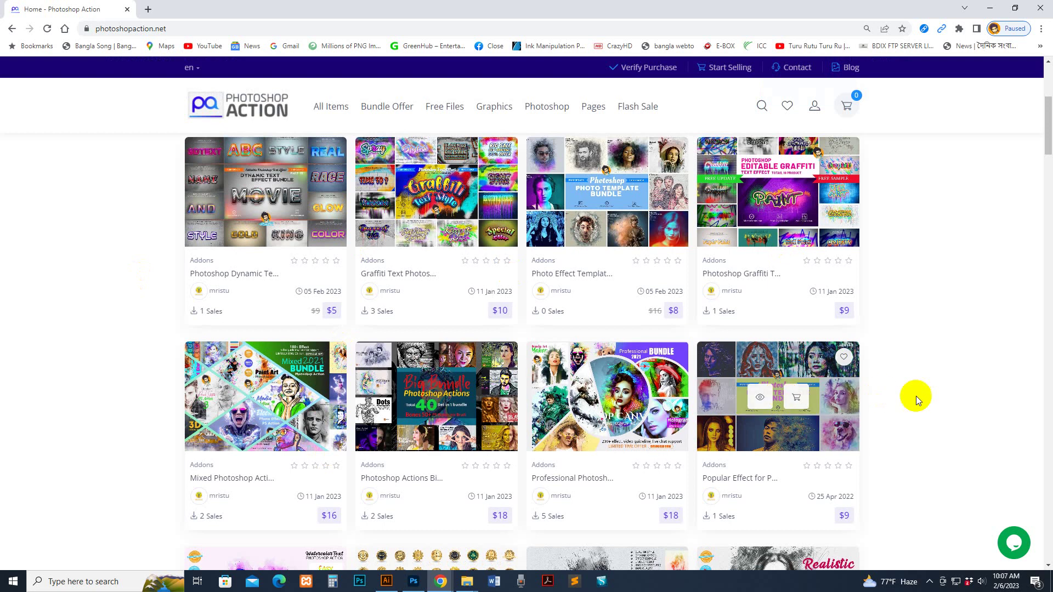
{"action": "scroll", "coordinate": [947, 398], "scroll_direction": "down", "scroll_amount": 10}
{"action": "scroll", "coordinate": [947, 398], "scroll_direction": "down", "scroll_amount": 20}
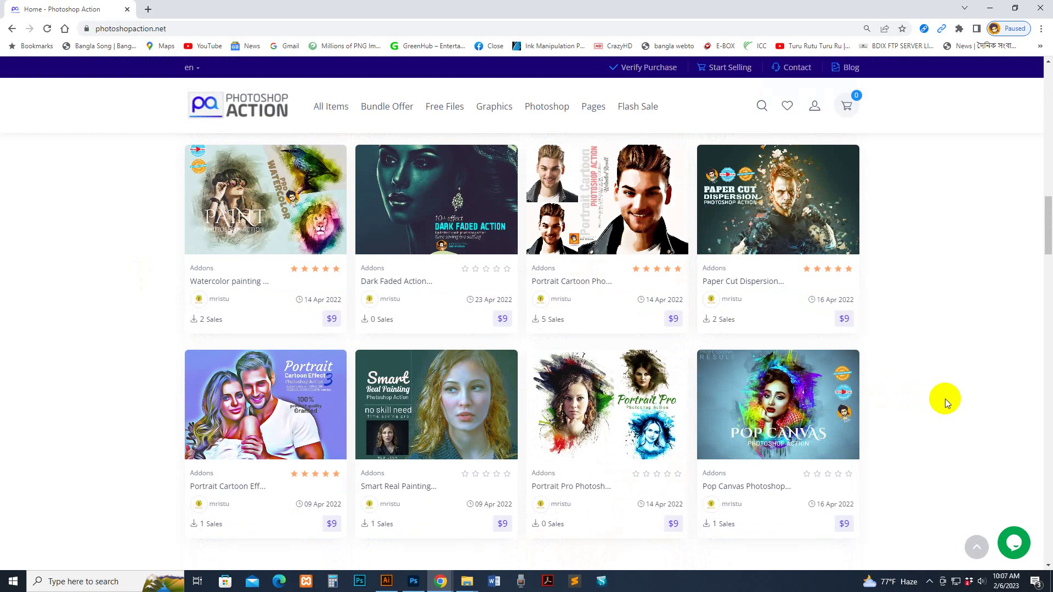